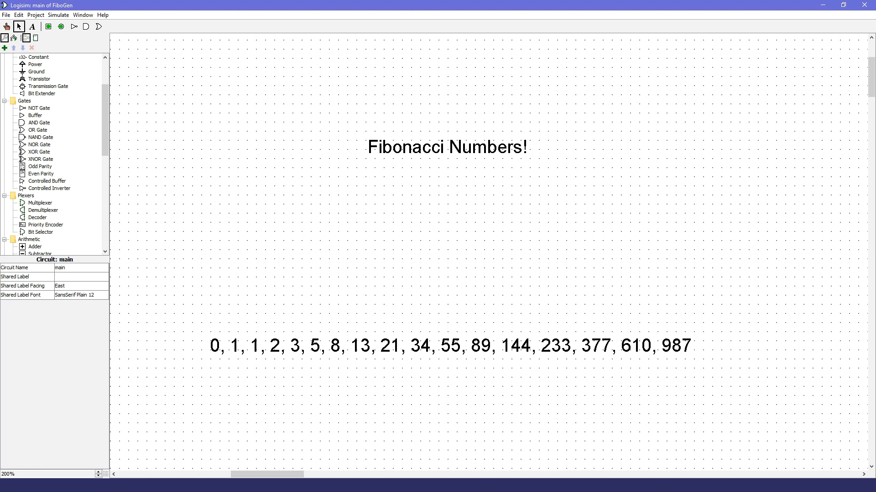
Step: Switch to Fibonacci.py in the Python editor and examine the fibogen function's parameter and its for loop
click(217, 485)
click(361, 219)
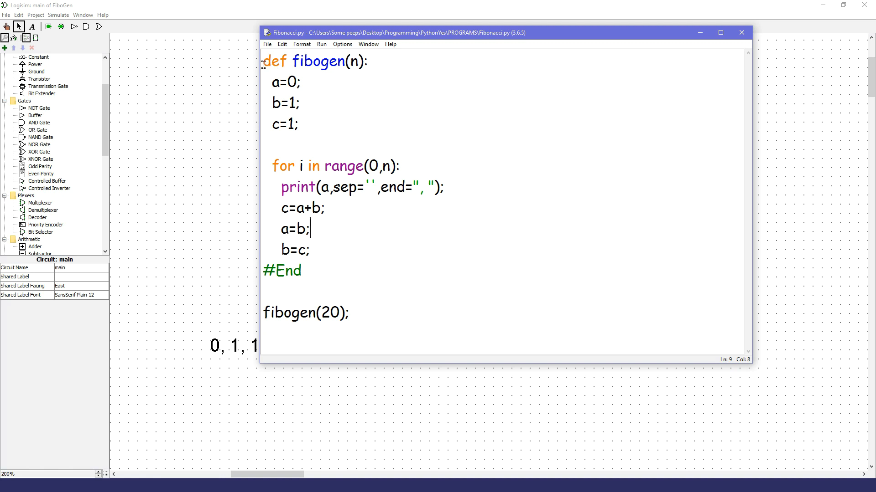
double_click(356, 62)
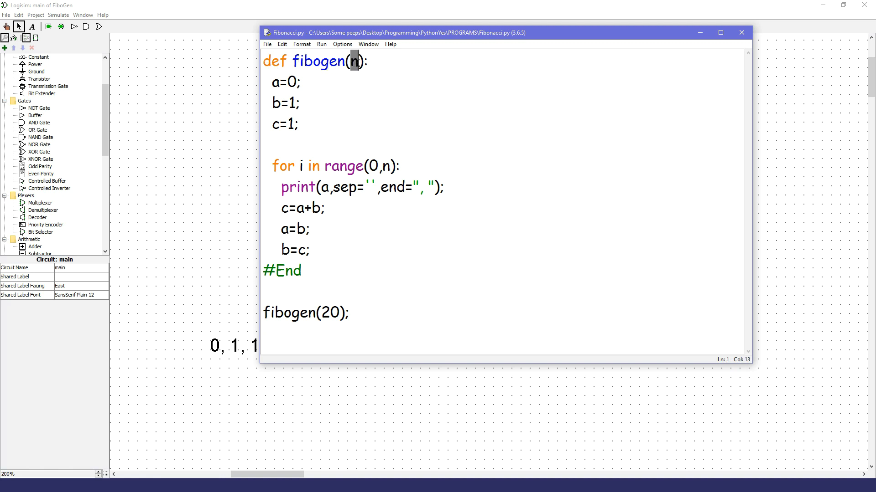
click(318, 128)
drag(408, 166, 268, 167)
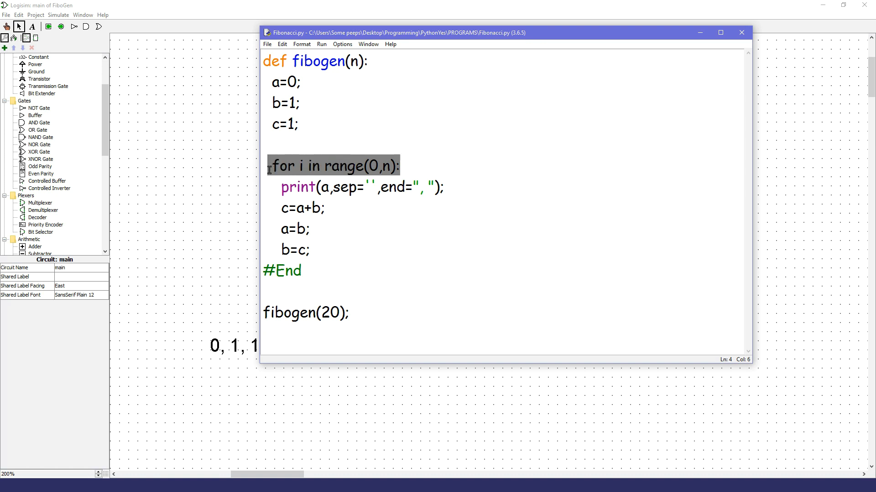
click(428, 164)
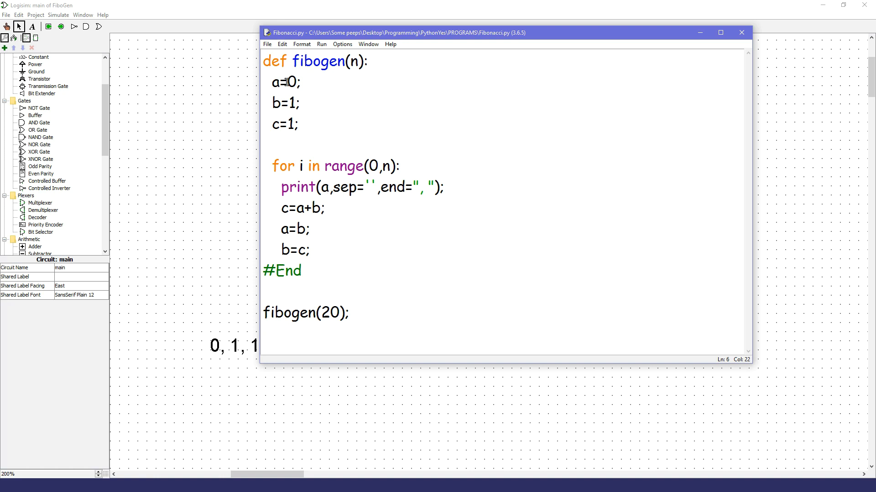
Step: Set the starting values in fibogen to a=1, b=1 and c=2 to illustrate an iteration
double_click(291, 124)
double_click(290, 82)
text(1)
double_click(292, 104)
text(1)
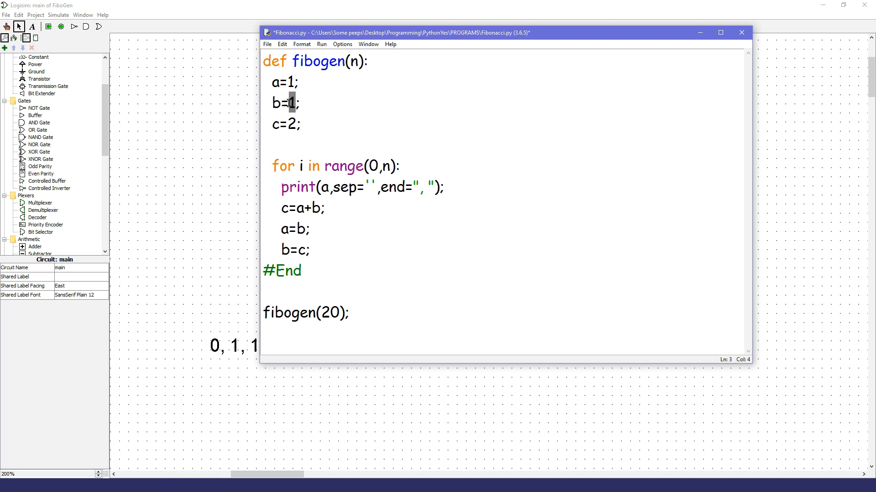
Step: Change the fibogen variables to a=2, b=3 and c=5 to illustrate further iterations
double_click(293, 86)
click(294, 86)
double_click(292, 82)
text(2)
double_click(295, 104)
text(3)
double_click(290, 124)
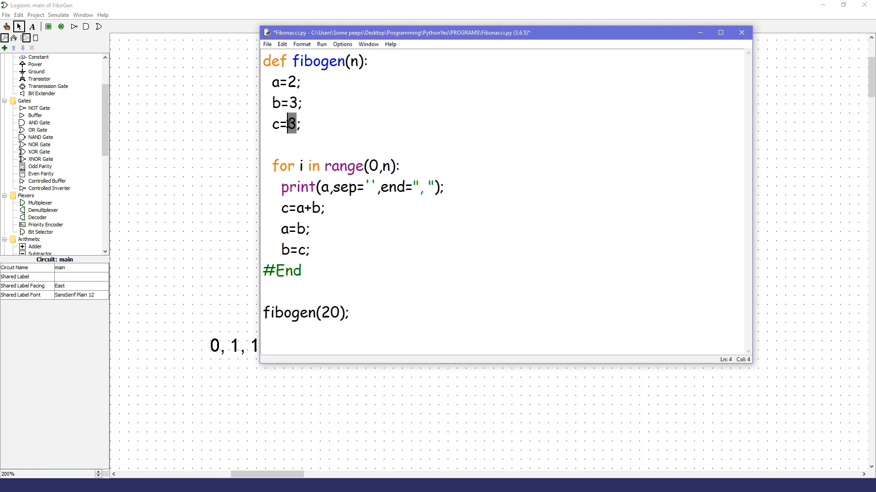
text(5)
Step: Advance the illustrated fibogen values to a=3 and b=5
double_click(293, 86)
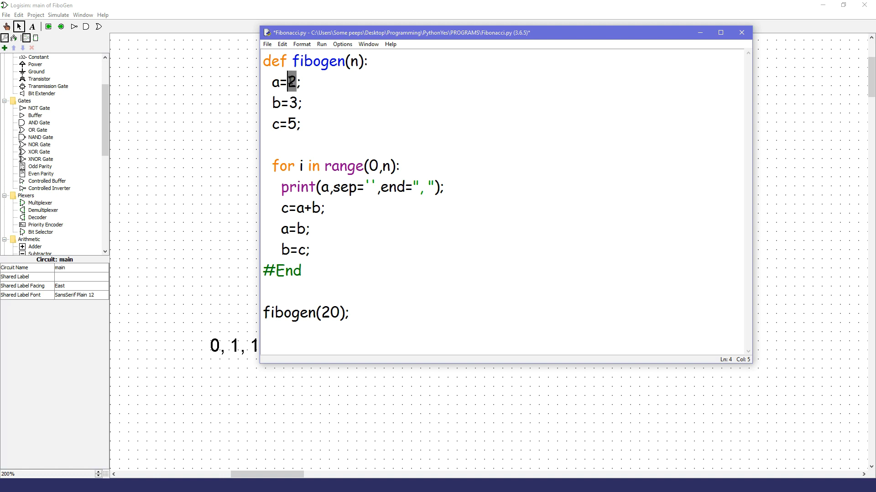
text(3)
double_click(292, 103)
text(5)
double_click(288, 123)
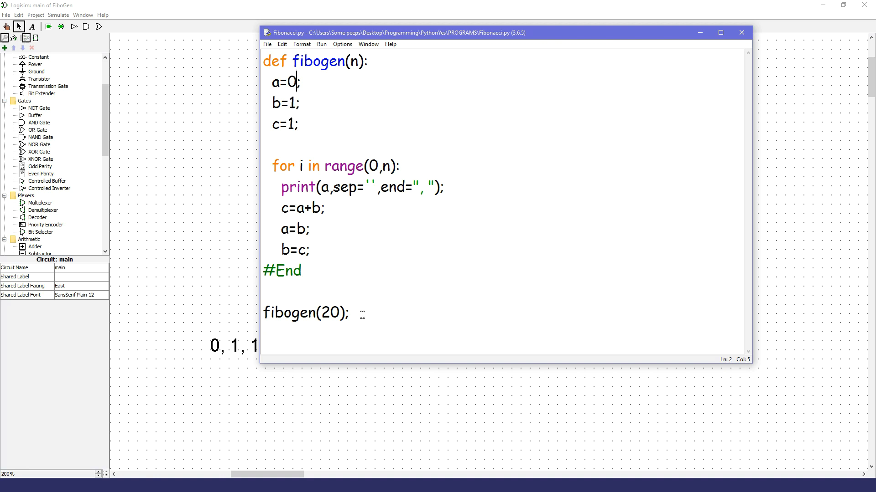
Step: Run Fibonacci.py with the fibogen(20) call, close the output shell and return to the Logisim circuit
drag(379, 315, 250, 312)
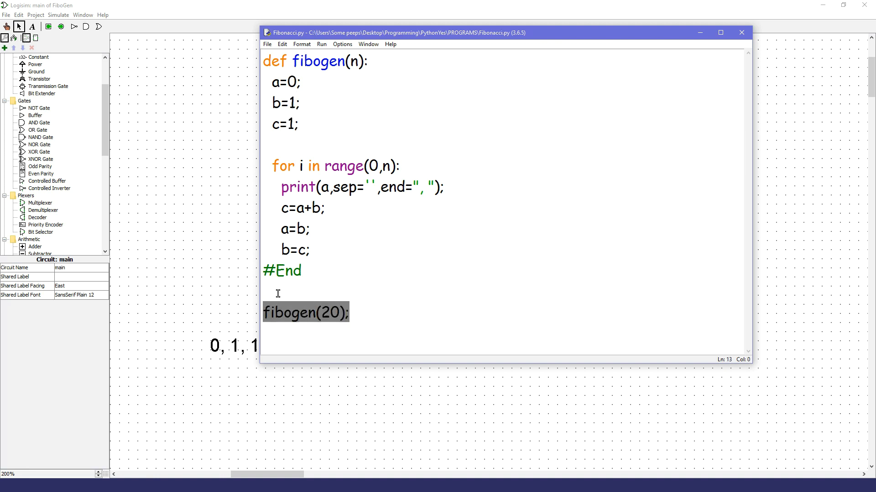
key(F5)
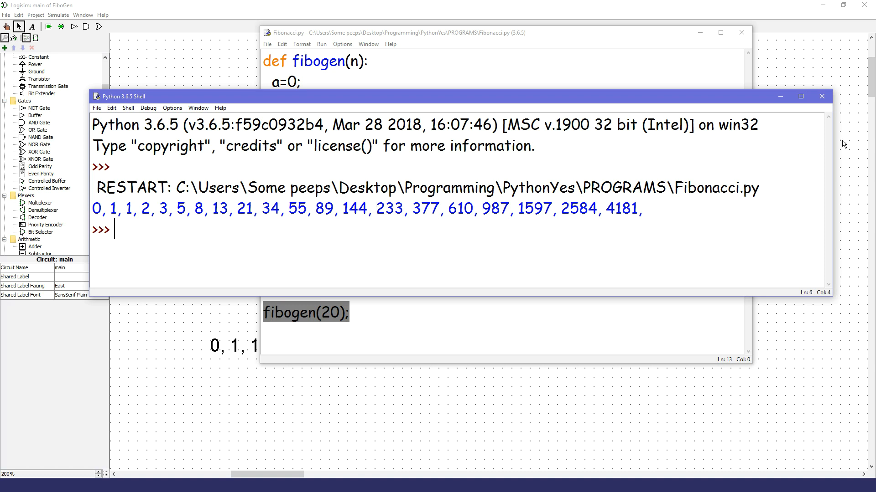
click(821, 97)
click(500, 441)
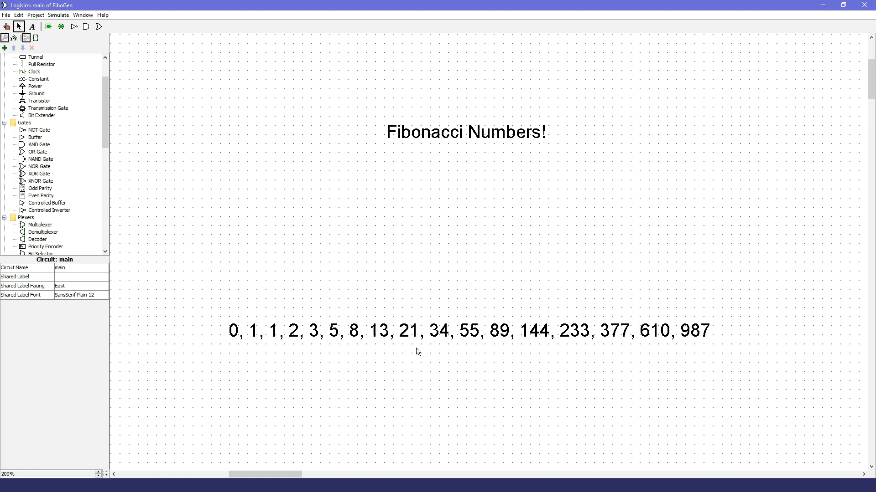
Step: Place three 32-bit rising-edge registers in a vertical column below the Fibonacci number text
scroll(73, 153, down, 4)
scroll(70, 158, down, 3)
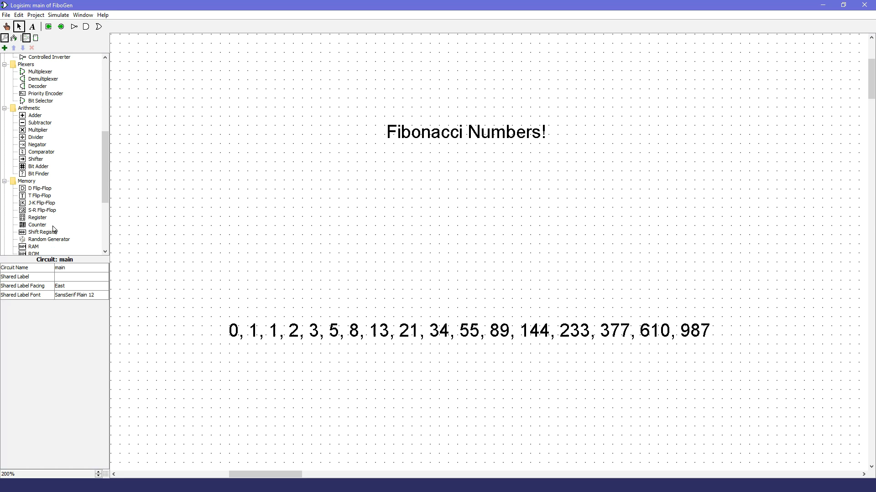
click(44, 218)
scroll(402, 206, down, 3)
scroll(410, 206, down, 5)
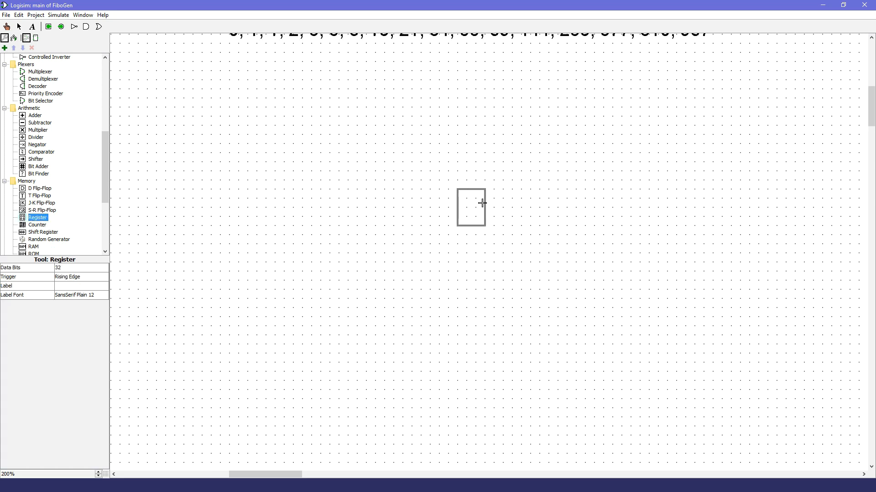
click(485, 208)
click(486, 294)
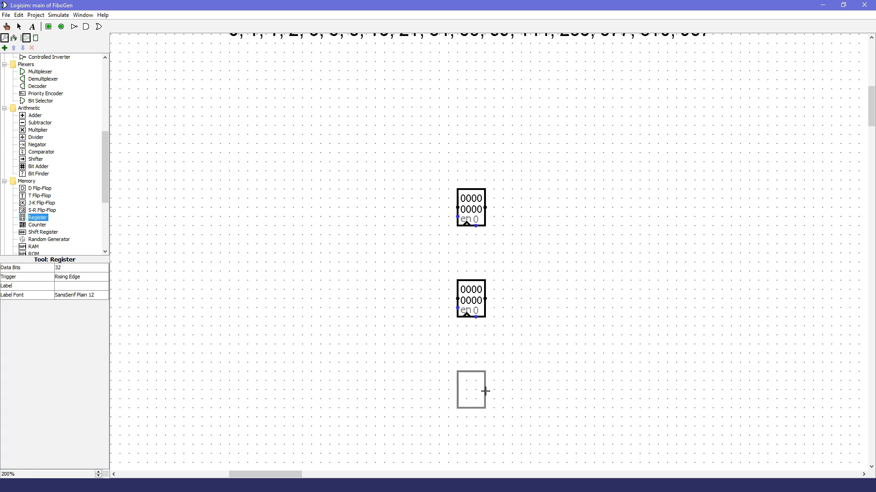
click(484, 401)
click(18, 27)
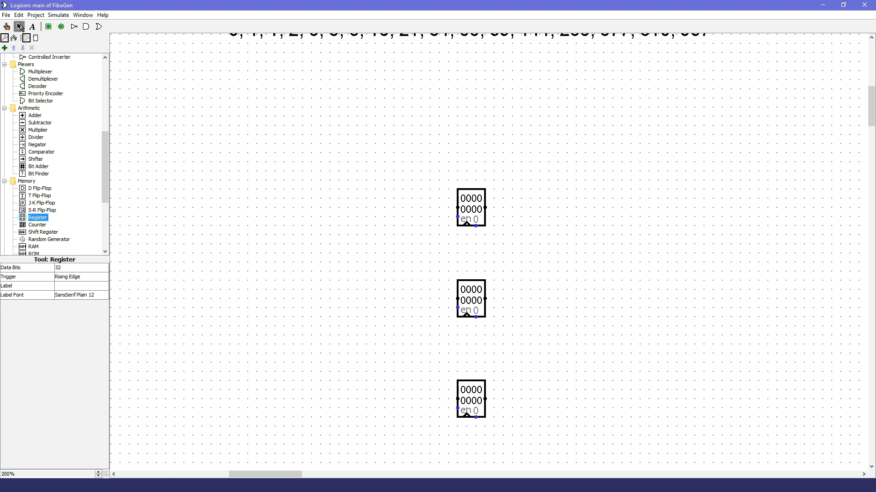
Step: Label the uppermost register A
drag(573, 127, 439, 456)
click(543, 220)
click(484, 197)
click(80, 286)
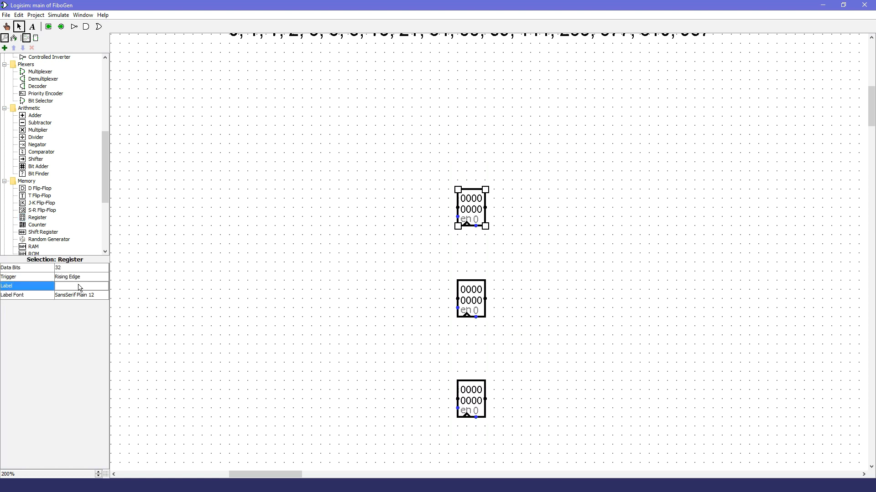
text(A)
key(Return)
Step: Label the middle register B and the lowest register C
click(466, 291)
click(73, 287)
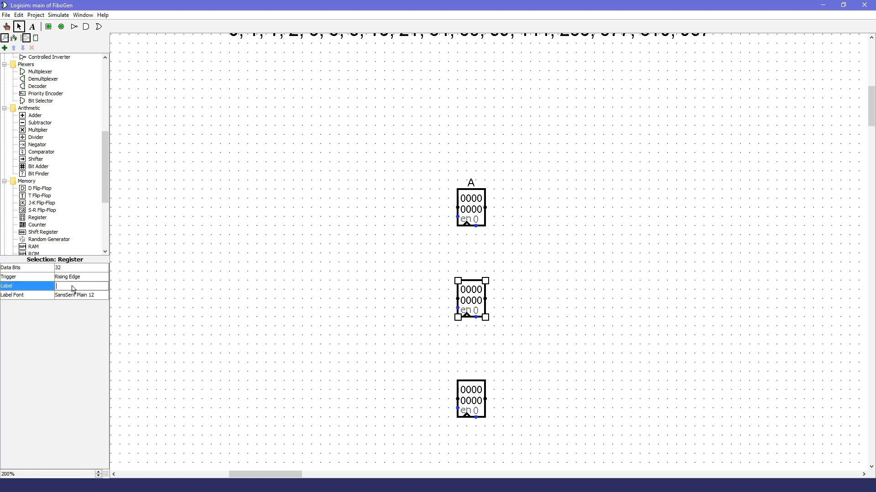
text(B)
key(Return)
click(468, 393)
click(90, 289)
text(C)
key(Return)
click(629, 332)
scroll(622, 315, down, 3)
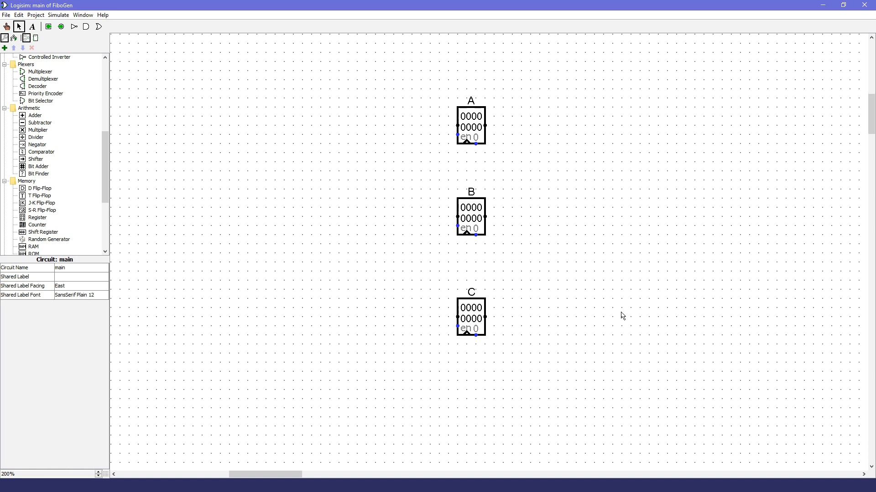
Step: Check the Python code, and run a long horizontal wire leftward from register A's clear input
key(alt+Tab)
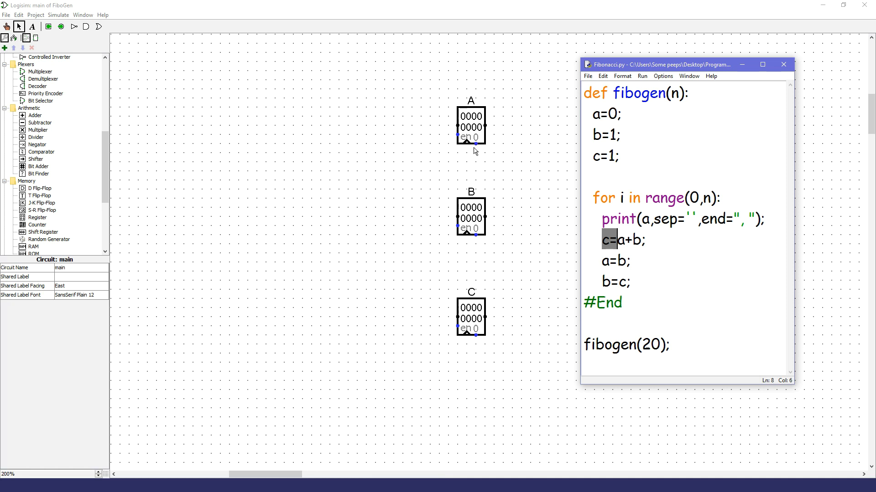
drag(477, 147, 119, 154)
scroll(275, 270, left, 3)
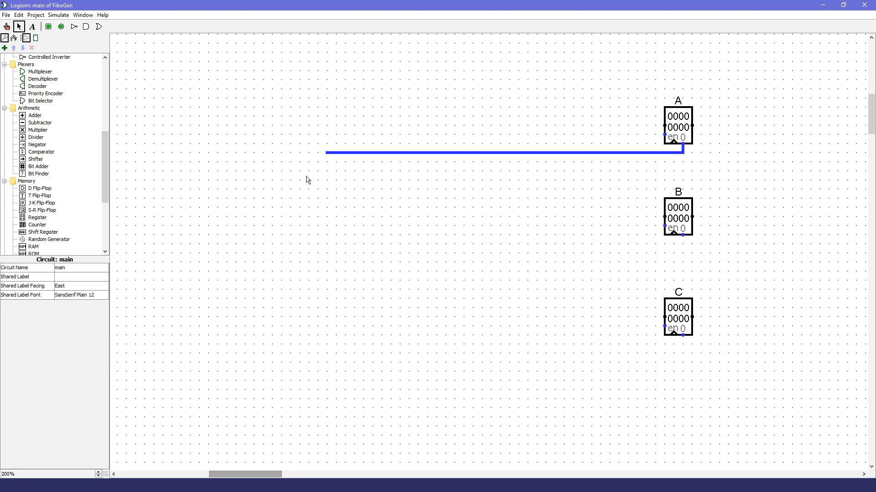
drag(330, 154, 210, 154)
drag(270, 475, 293, 475)
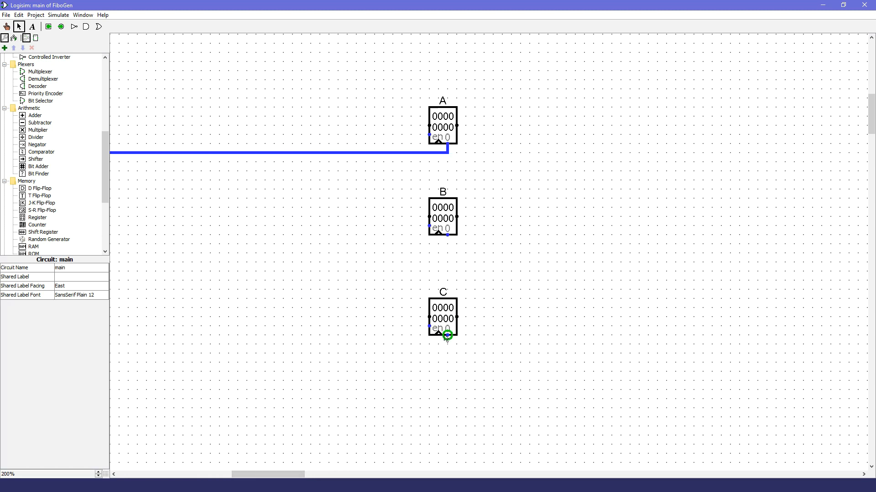
Step: Review the code's starting values, and place a 32-bit constant of 0x1 to the lower left of the registers
key(alt+Tab)
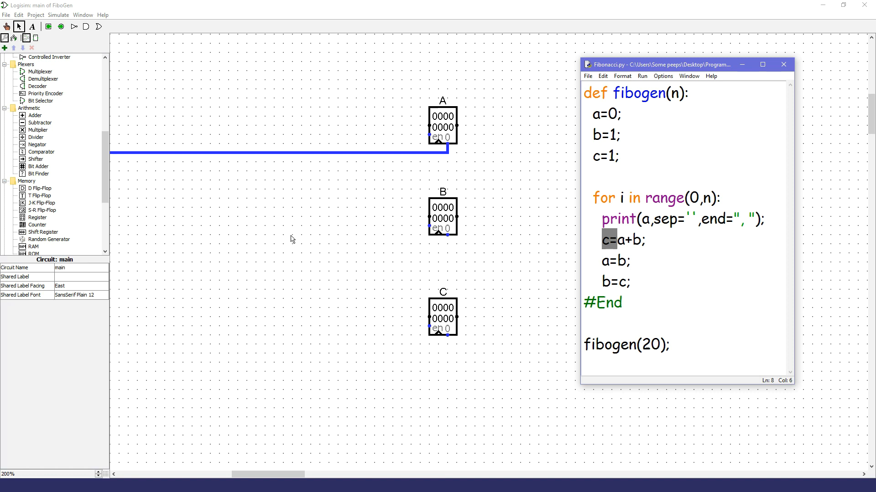
drag(108, 135, 107, 83)
click(38, 105)
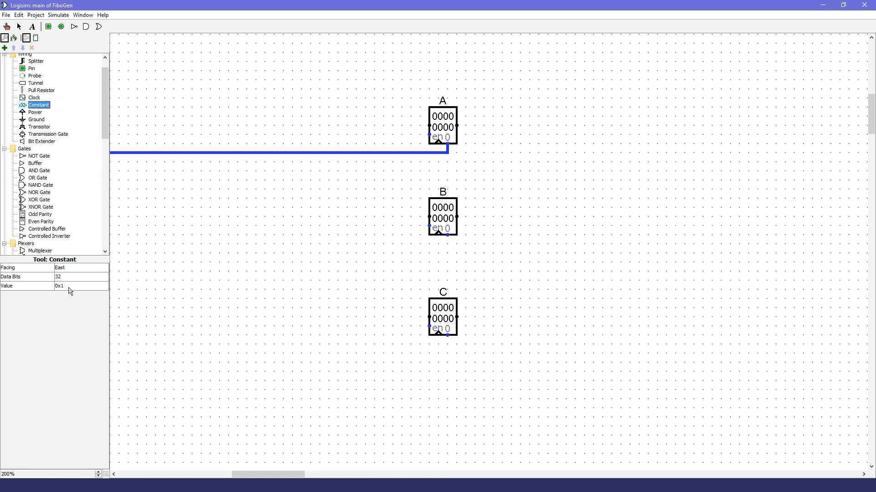
drag(277, 475, 259, 477)
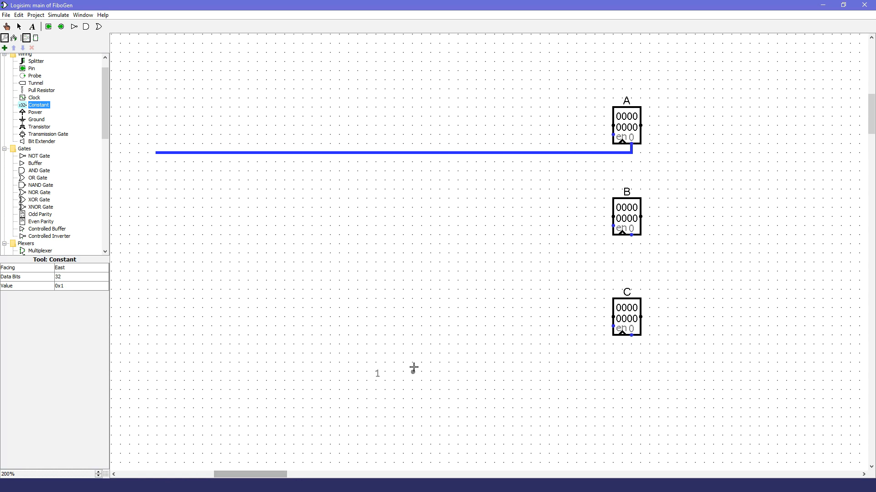
click(420, 362)
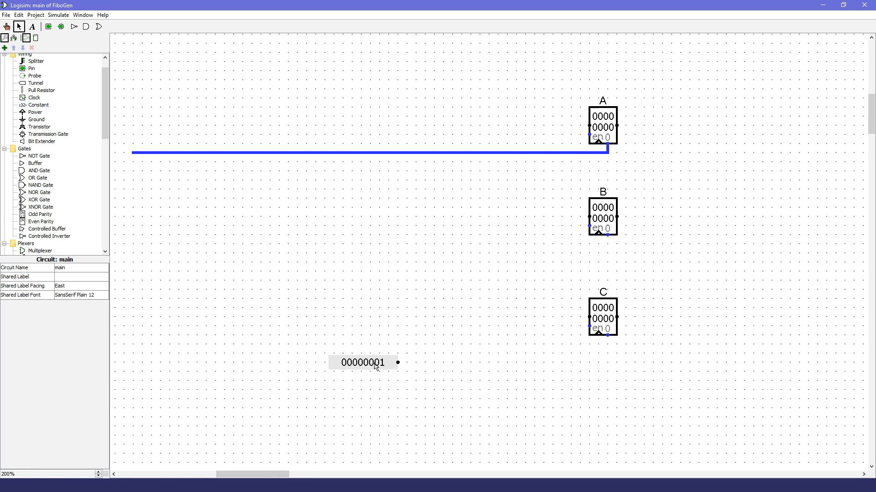
Step: Try feeding register B's data input from both the constant and register C's output, comparing with the Python code
mouse_move(374, 366)
mouse_down()
mouse_move(508, 236)
mouse_move(492, 215)
mouse_move(589, 217)
mouse_up()
click(553, 277)
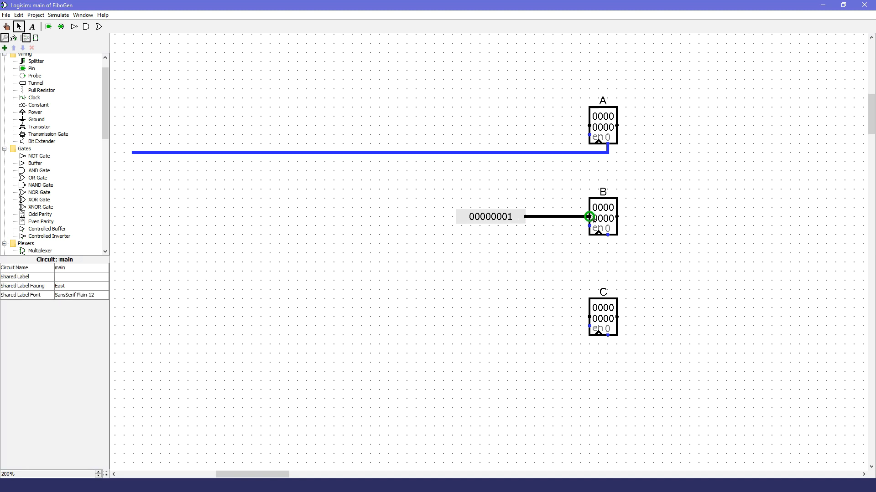
mouse_move(617, 317)
mouse_down()
mouse_move(626, 317)
mouse_move(626, 272)
mouse_move(592, 272)
mouse_move(580, 217)
mouse_up()
key(alt+Tab)
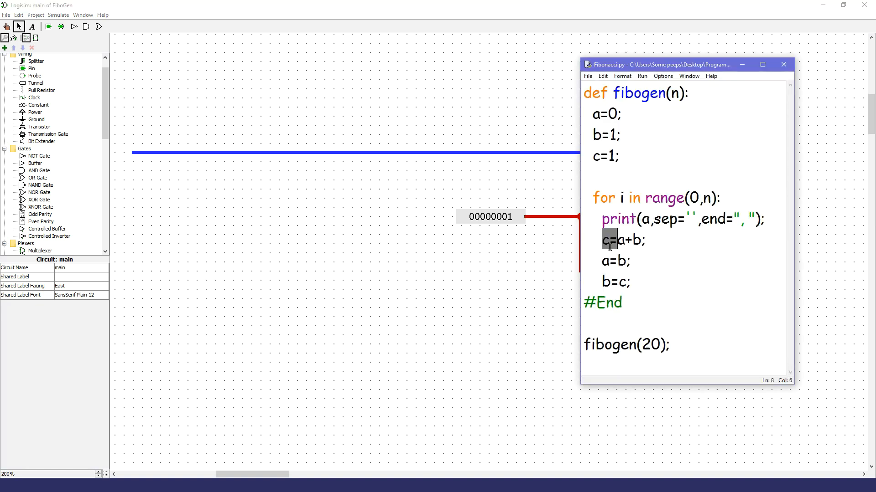
click(429, 299)
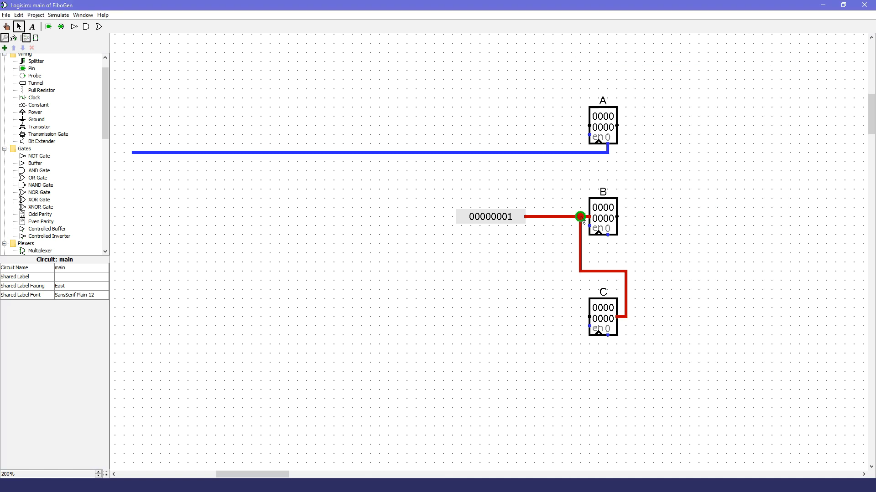
Step: Remove the wires into register B's data input and move the constant away to the lower left of register C
drag(580, 217, 619, 319)
drag(591, 217, 305, 411)
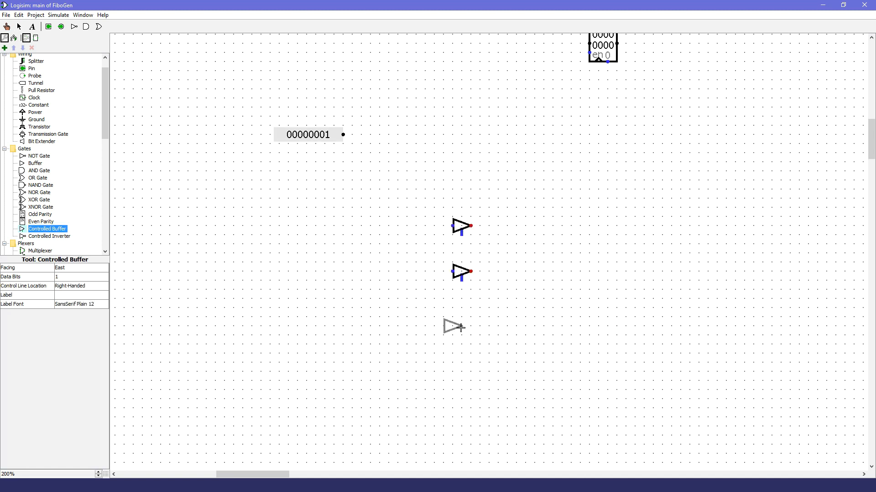
click(474, 319)
Step: Place three input pins in a column below the constant, each with an east-facing controlled buffer beside it
click(32, 68)
click(444, 226)
click(444, 272)
click(444, 317)
click(19, 27)
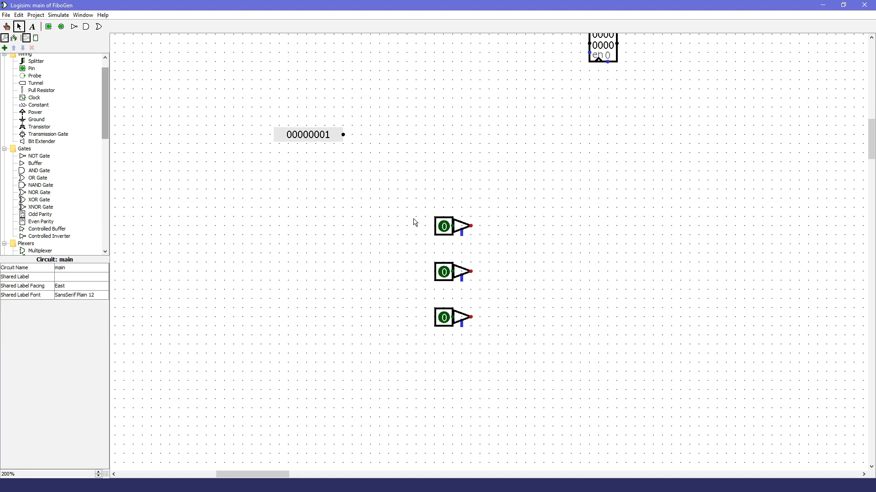
Step: Join the outputs of the three controlled buffers into one shared output wire
drag(480, 225, 507, 226)
drag(480, 272, 507, 226)
drag(479, 317, 553, 271)
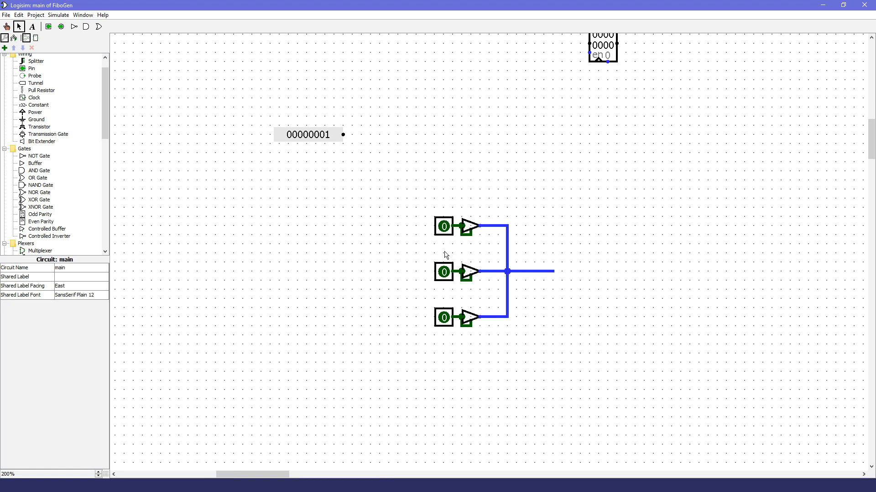
Step: Test the shared buffer output by toggling the middle input pin on and off
click(8, 27)
click(472, 284)
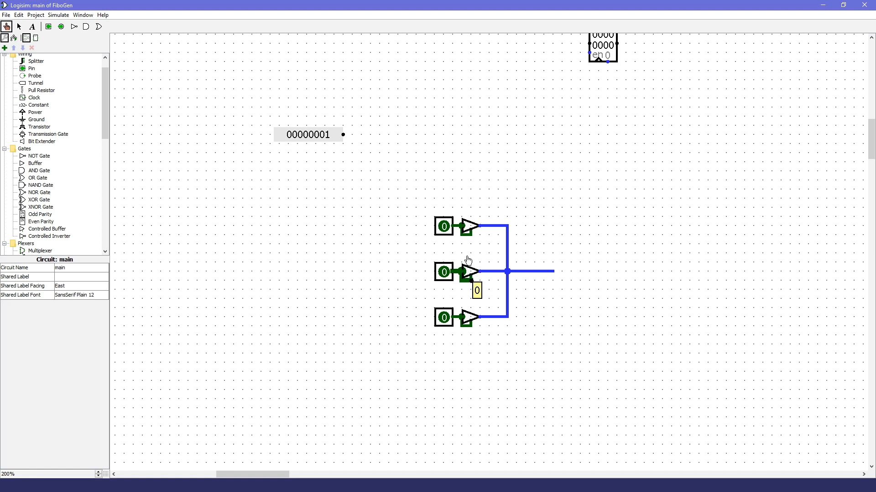
click(316, 268)
click(442, 273)
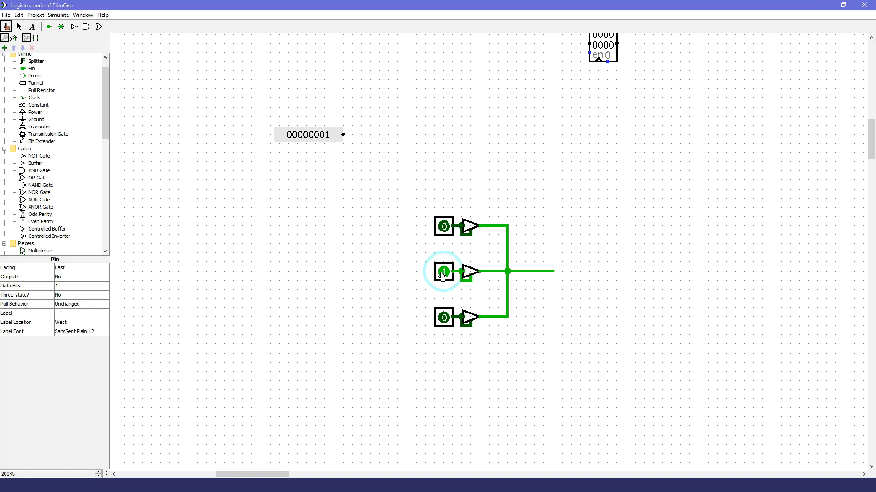
click(441, 276)
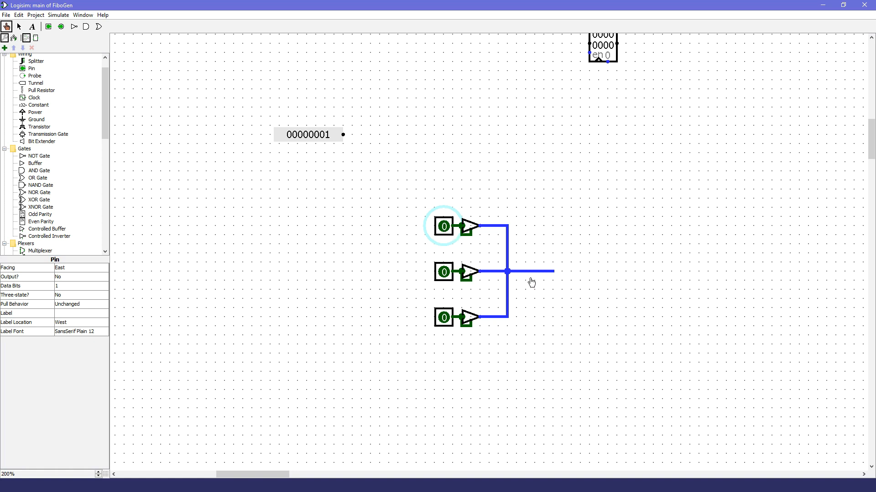
Step: Place two north-facing, right-handed controlled buffers side by side below the registers, beyond the constant
click(47, 229)
scroll(470, 376, up, 5)
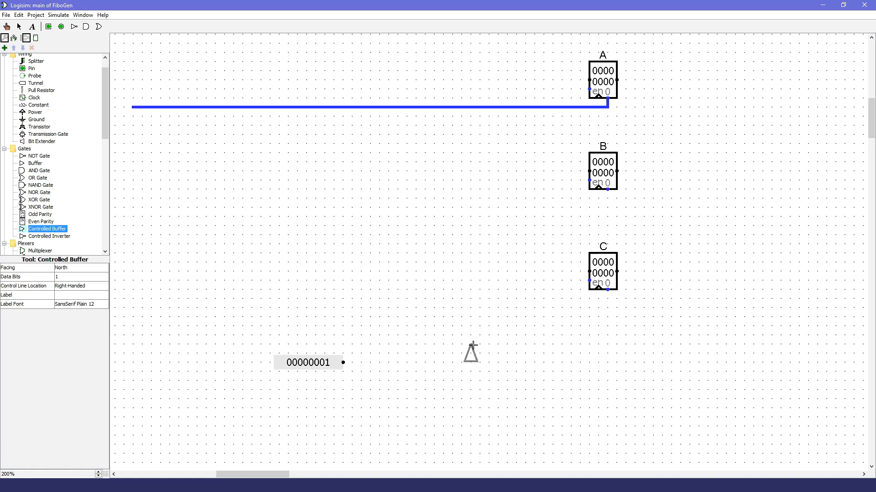
click(509, 345)
click(472, 345)
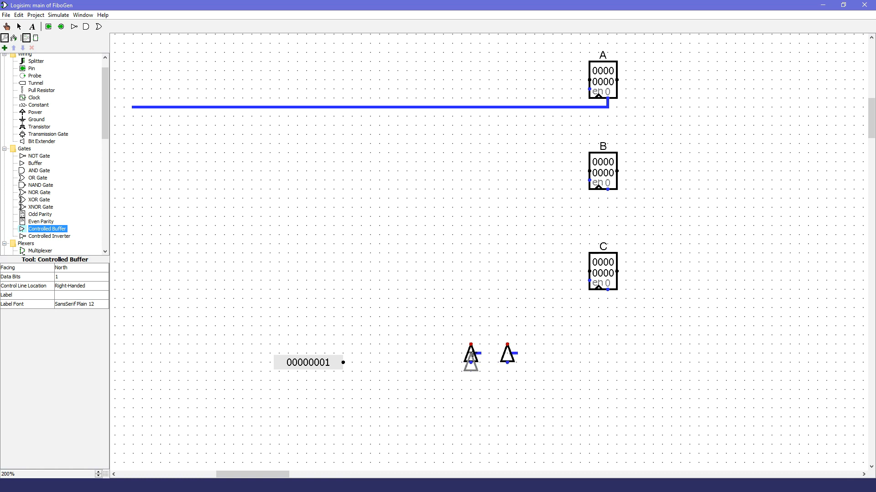
Step: Move the 0x1 constant next to the left controlled buffer and wire it to that buffer's input
click(18, 26)
drag(312, 365, 471, 363)
click(506, 430)
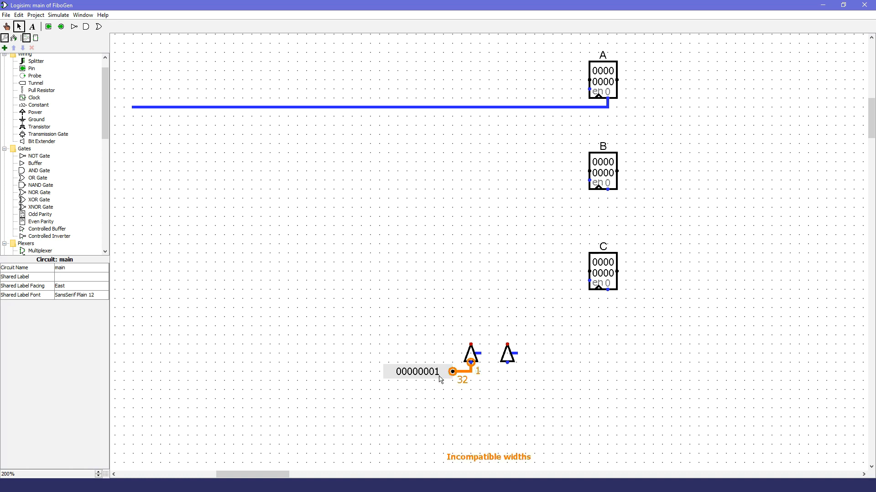
Step: Set the data bits of both controlled buffers to 32
click(467, 357)
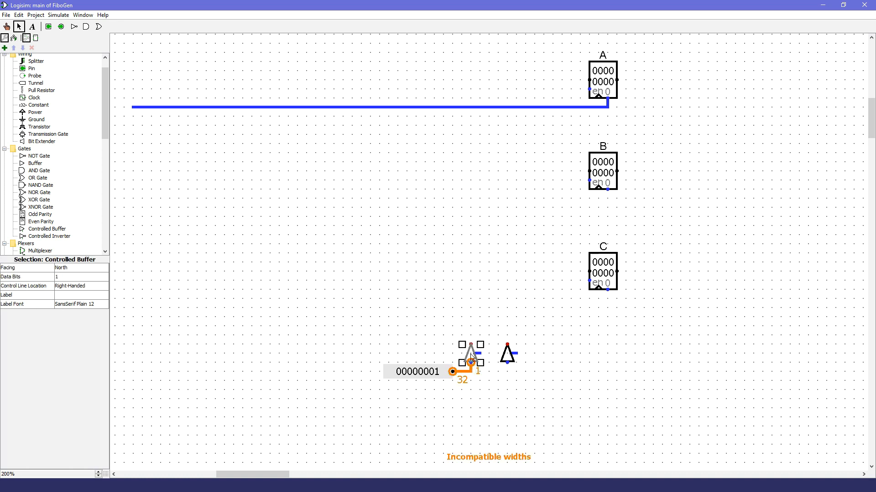
click(69, 279)
scroll(82, 319, down, 8)
click(77, 337)
click(366, 428)
click(508, 356)
click(69, 279)
scroll(78, 310, down, 8)
click(77, 337)
click(555, 356)
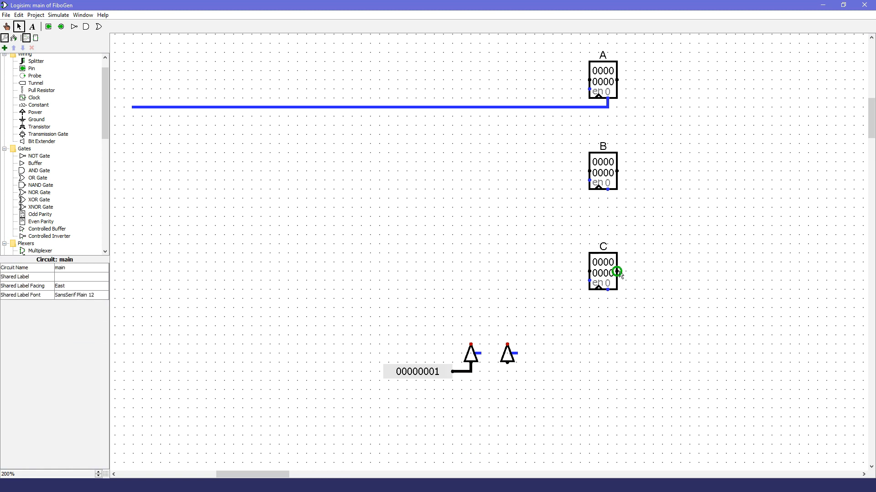
Step: Wire register C's output to the right controlled buffer's input and join both buffer outputs to register B's data input
drag(616, 271, 589, 172)
drag(471, 345, 507, 171)
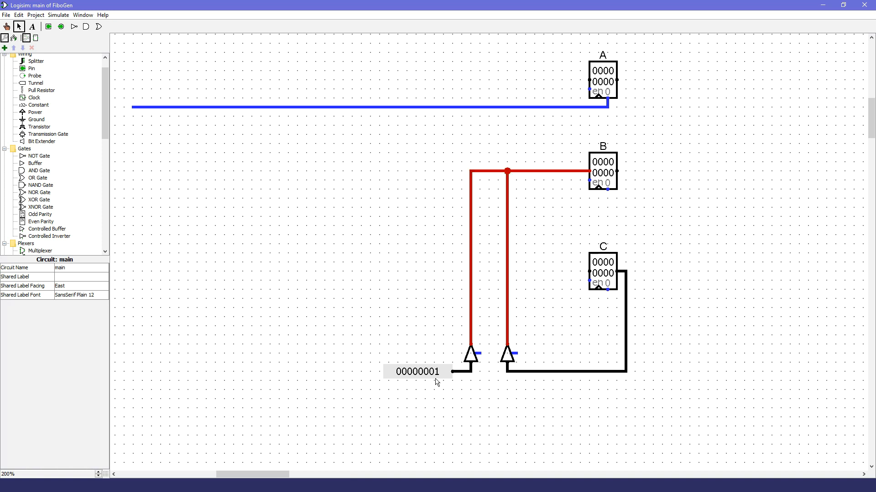
click(471, 357)
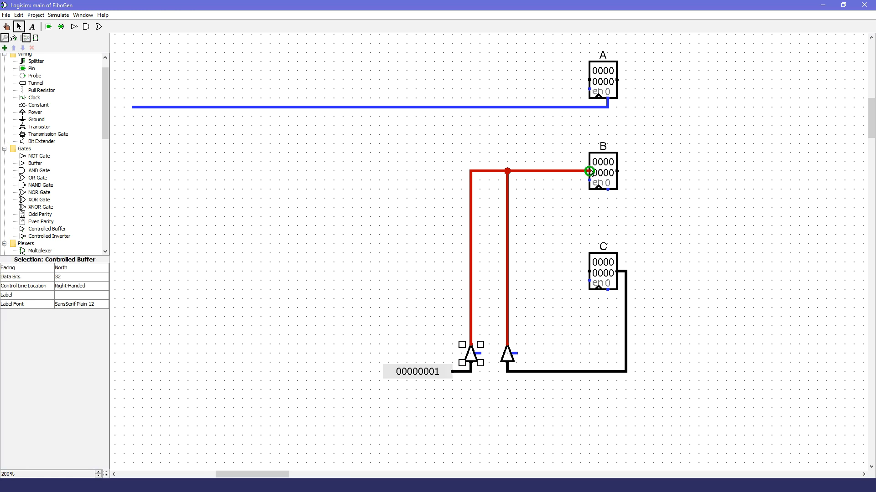
click(294, 346)
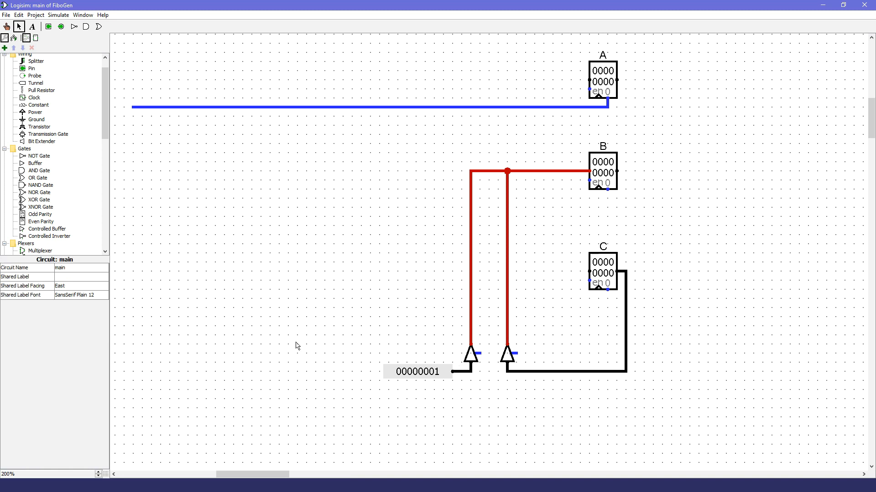
click(509, 355)
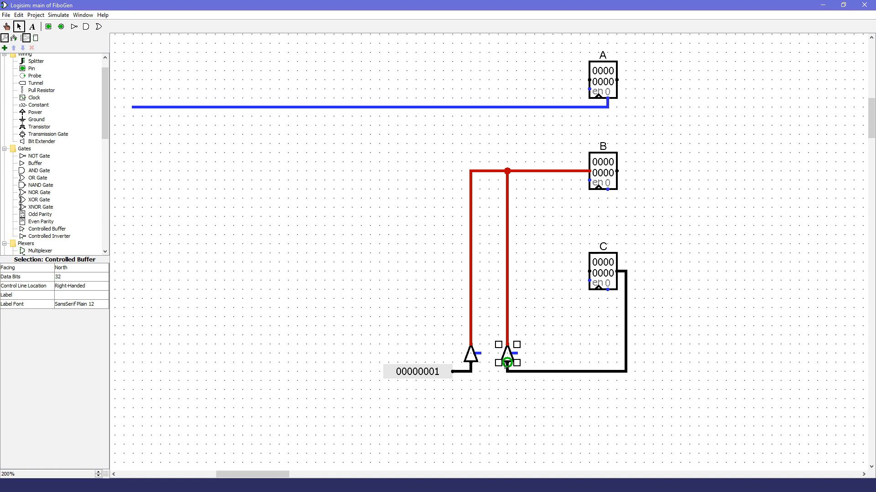
click(386, 301)
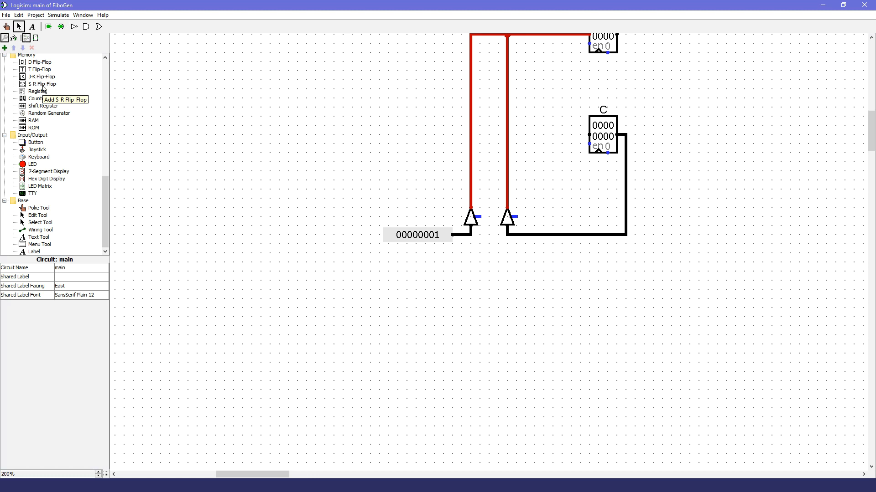
Step: Place an S-R flip-flop directly below the 0x1 constant
click(43, 87)
click(452, 261)
click(20, 26)
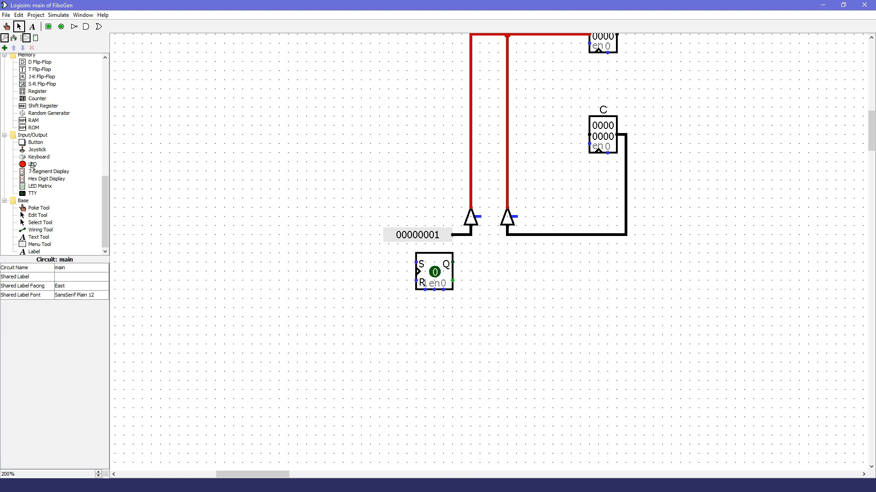
Step: Place two buttons below the S-R flip-flop and wire them to its asynchronous 1 and 0 inputs
click(33, 144)
click(407, 308)
click(407, 335)
click(19, 26)
drag(407, 307, 425, 290)
drag(407, 335, 444, 290)
Step: Test the S-R flip-flop by setting and resetting it with the two buttons
click(6, 27)
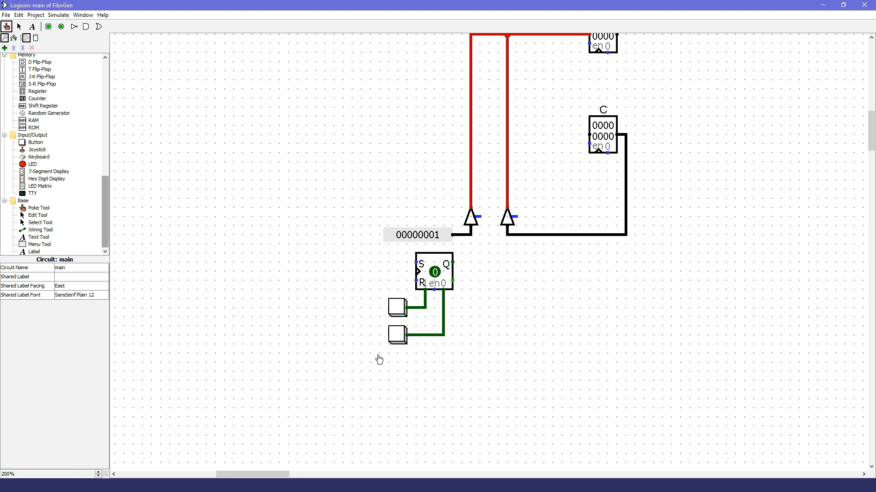
click(398, 313)
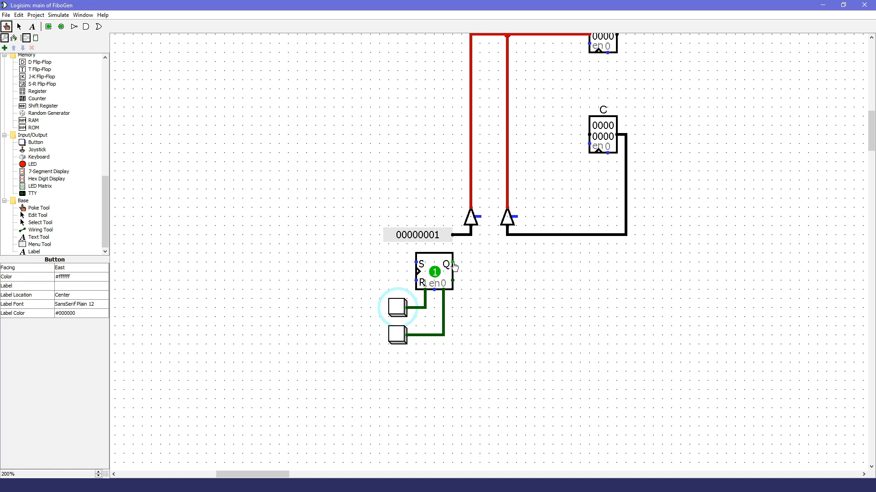
click(400, 312)
click(399, 342)
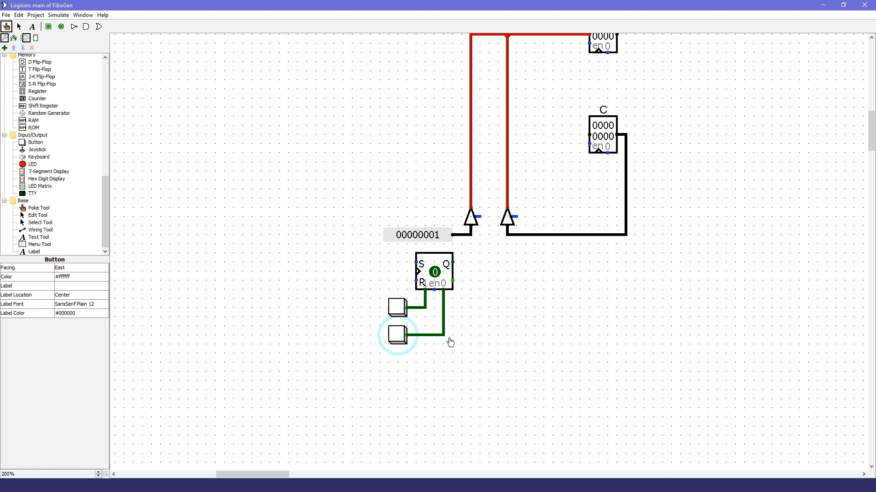
click(19, 26)
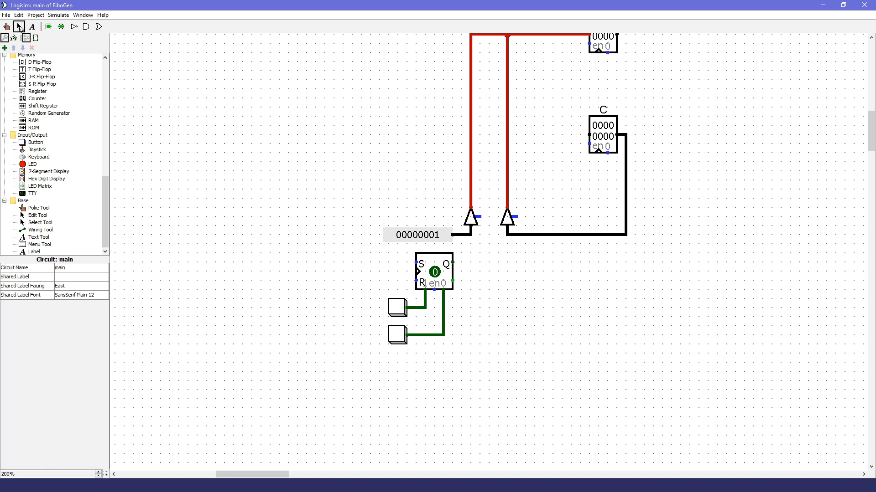
click(6, 27)
click(397, 307)
click(397, 339)
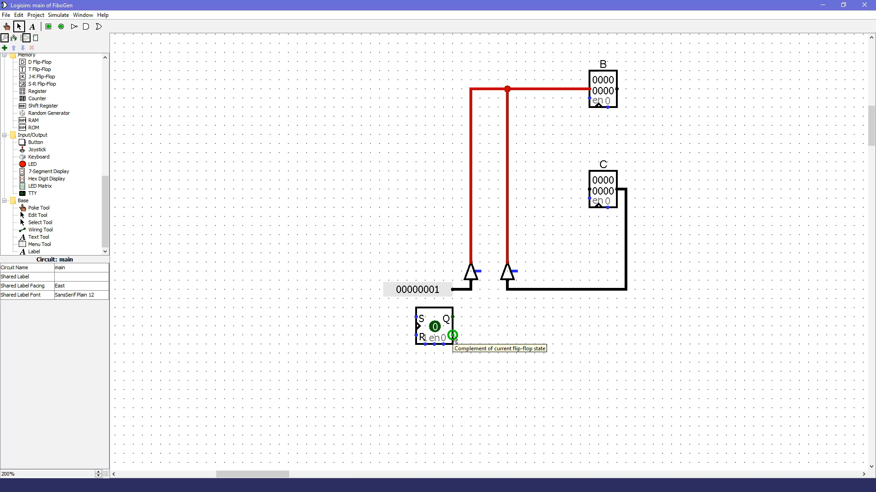
Step: Wire the flip-flop's complement output to the left buffer's control input and its Q output to the right buffer's control input
drag(454, 338, 479, 272)
click(472, 275)
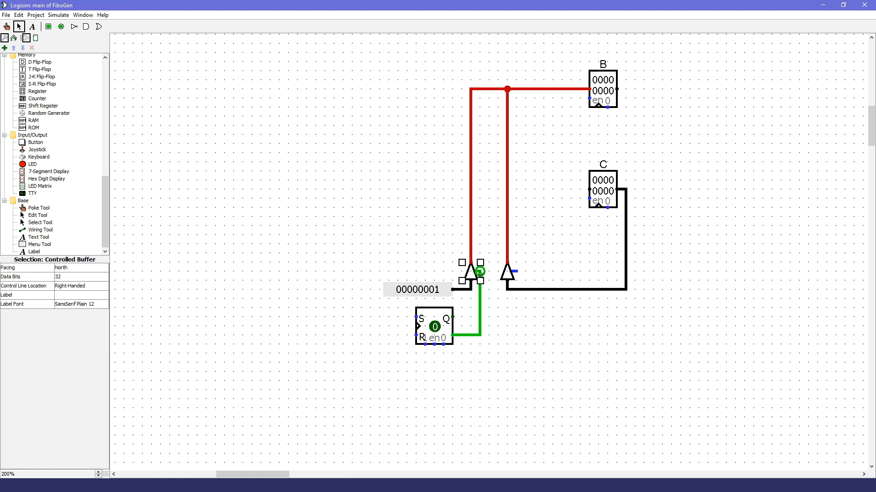
click(578, 392)
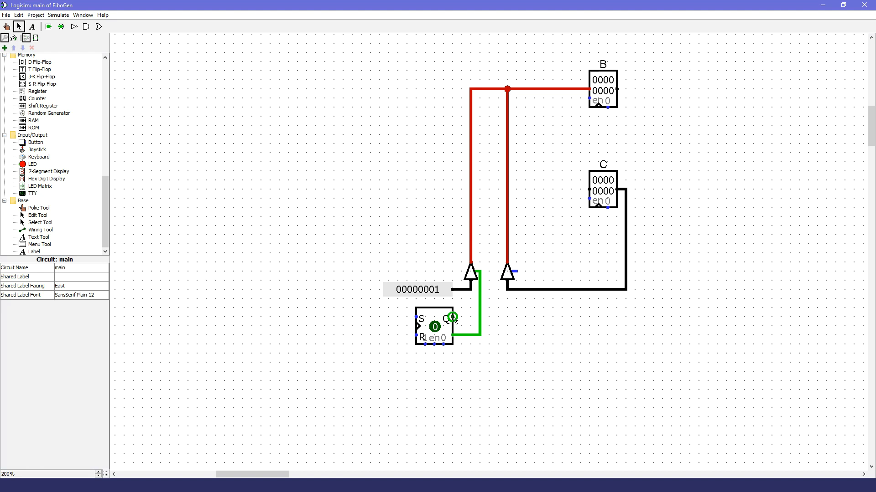
drag(453, 316, 516, 273)
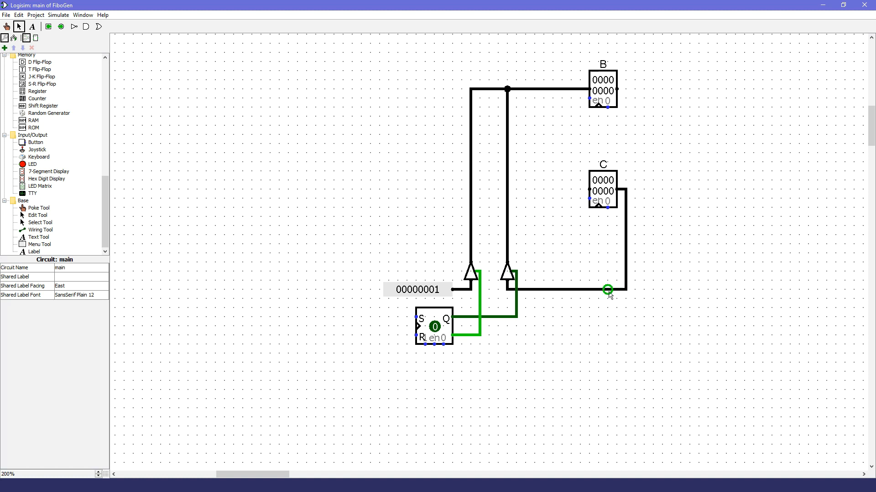
Step: Switch to the Fibonacci.py code window and highlight the line c=a+b; to review the addition
scroll(252, 201, up, 3)
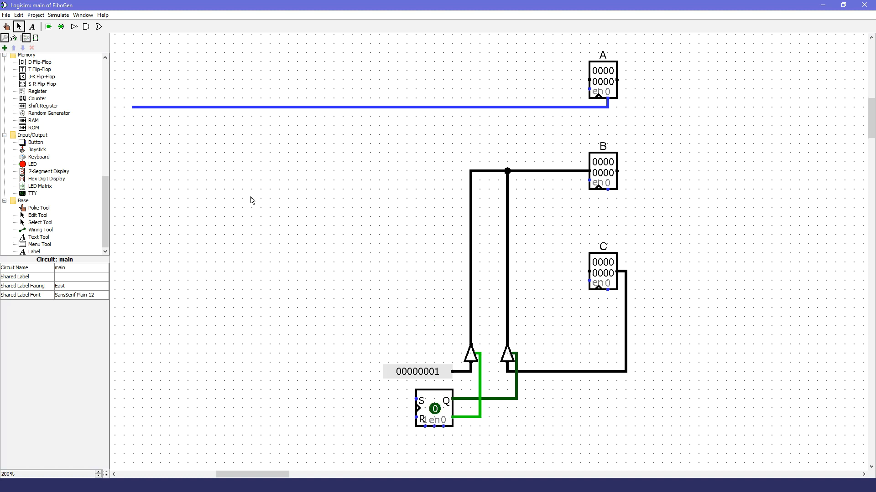
key(alt+Tab)
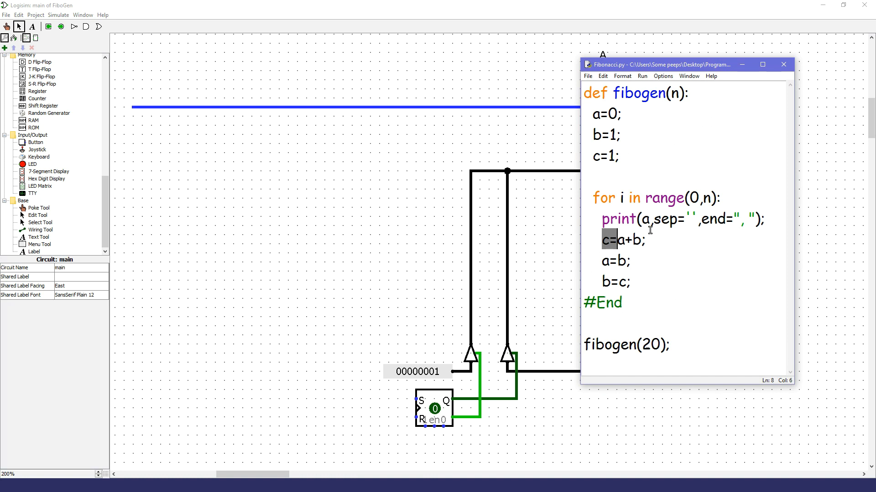
drag(653, 239, 604, 238)
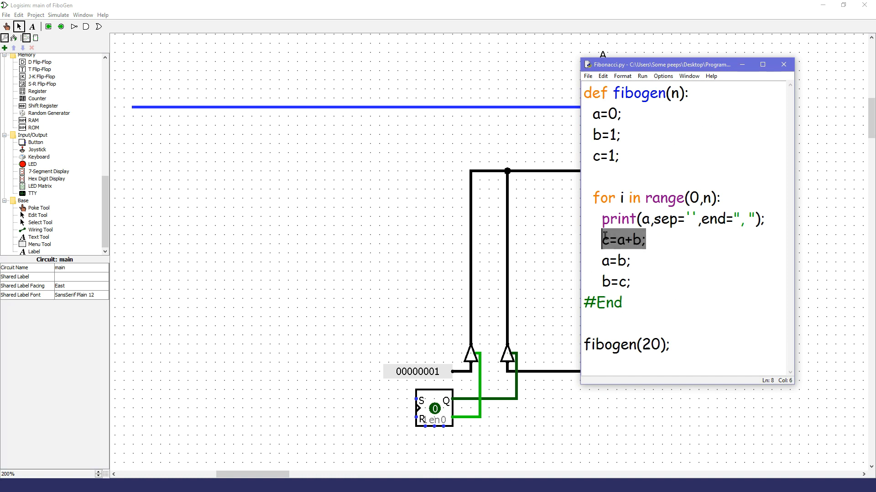
click(305, 271)
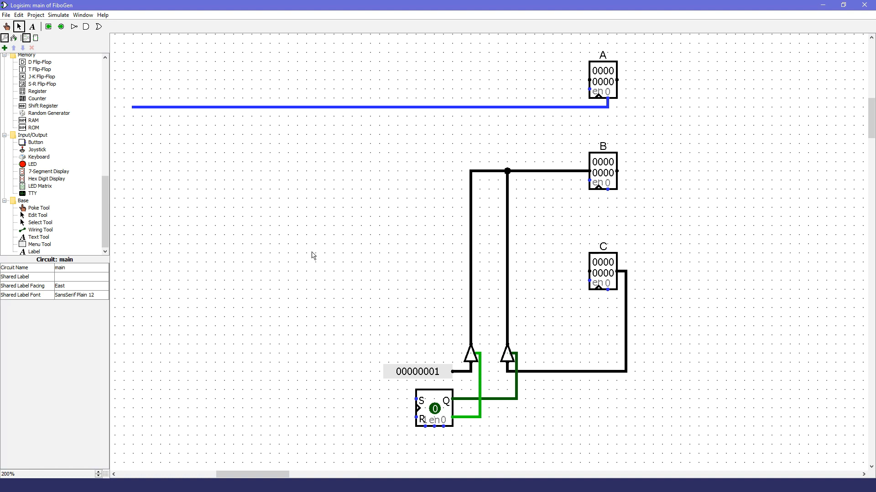
Step: Place an adder beside register B, with the outputs of A and B wired into it and its sum wired to C's input
scroll(45, 171, up, 8)
click(39, 159)
click(686, 161)
click(19, 27)
drag(617, 171, 655, 174)
mouse_move(617, 81)
mouse_down()
mouse_move(650, 157)
mouse_move(723, 210)
mouse_move(596, 335)
mouse_move(589, 299)
mouse_move(580, 300)
mouse_move(588, 272)
mouse_up()
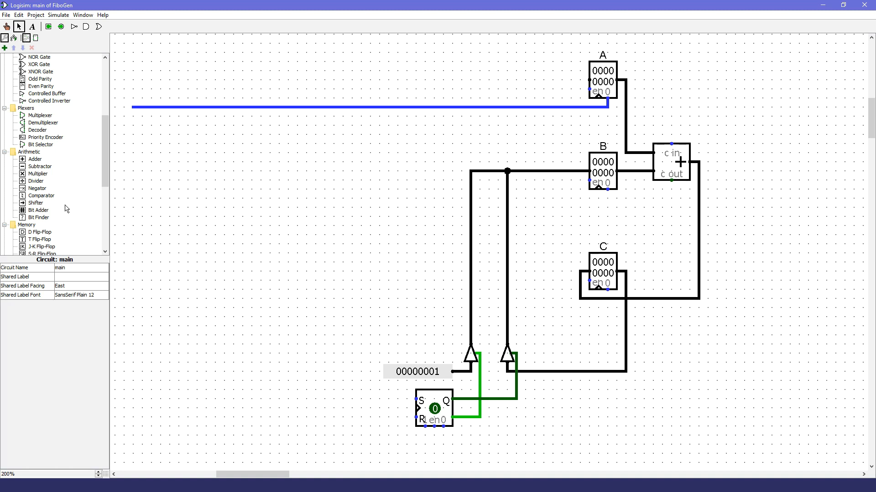
Step: Place a spare register and a 32-bit input pin below the circuit and wire the pin to the register's data input
scroll(66, 209, down, 3)
click(37, 196)
scroll(479, 326, down, 9)
click(480, 326)
click(48, 26)
click(77, 286)
click(72, 345)
click(434, 326)
click(61, 27)
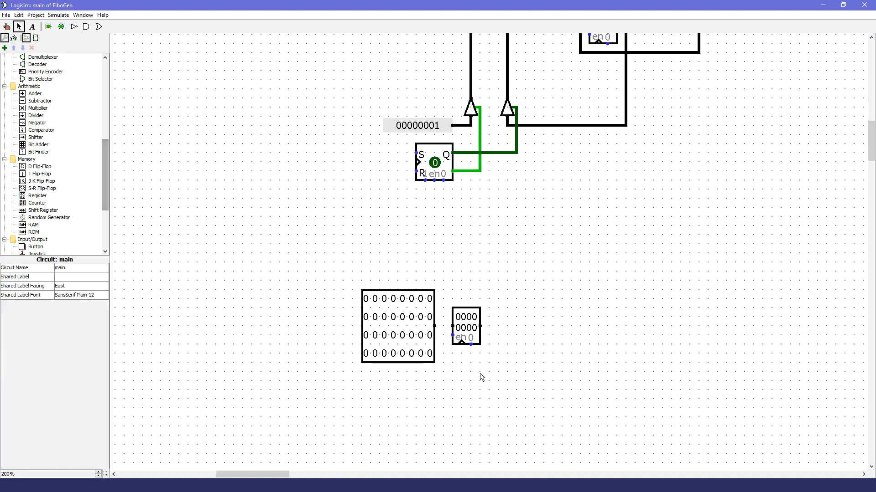
drag(434, 326, 452, 326)
Step: Toggle bits of the 32-bit pin so its rows read 00000000, 00110100, 00100100 and 00100100
click(7, 27)
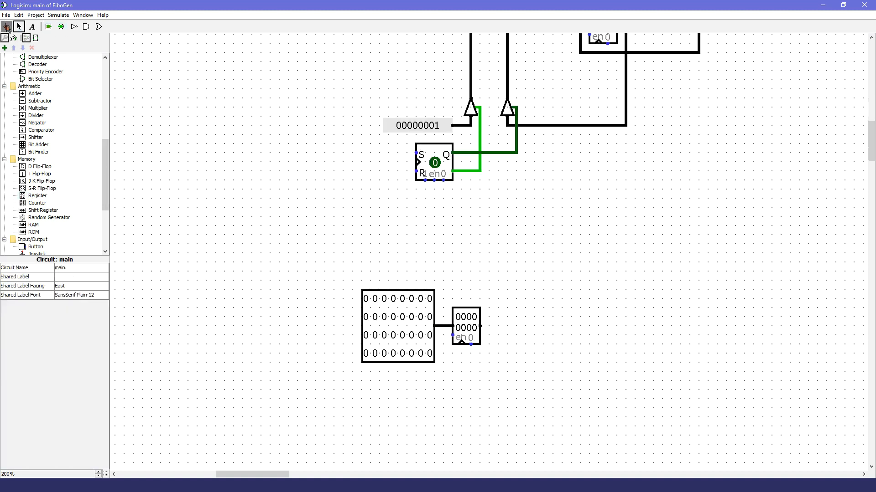
click(411, 336)
click(411, 317)
click(384, 335)
click(384, 353)
click(411, 353)
click(393, 317)
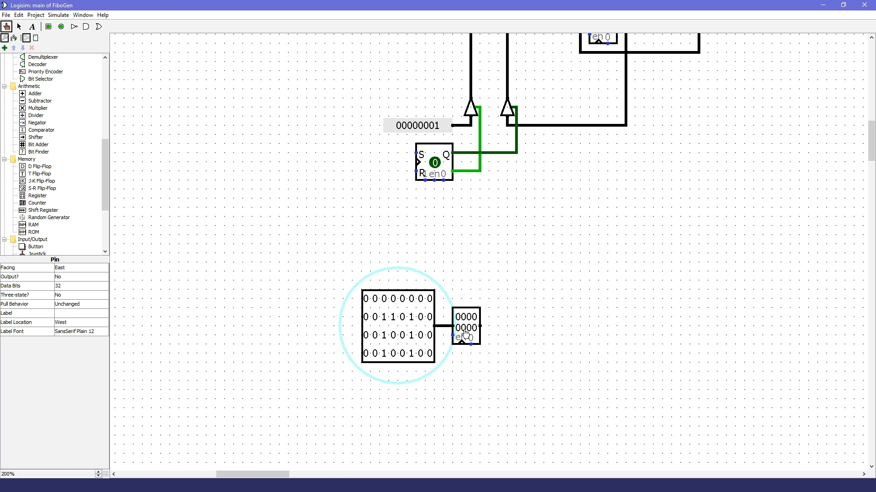
Step: Place a 1-bit input pin below the 32-bit pin and wire it to the spare register's clock input
click(48, 26)
click(69, 283)
scroll(72, 320, up, 5)
click(72, 299)
click(425, 372)
click(19, 27)
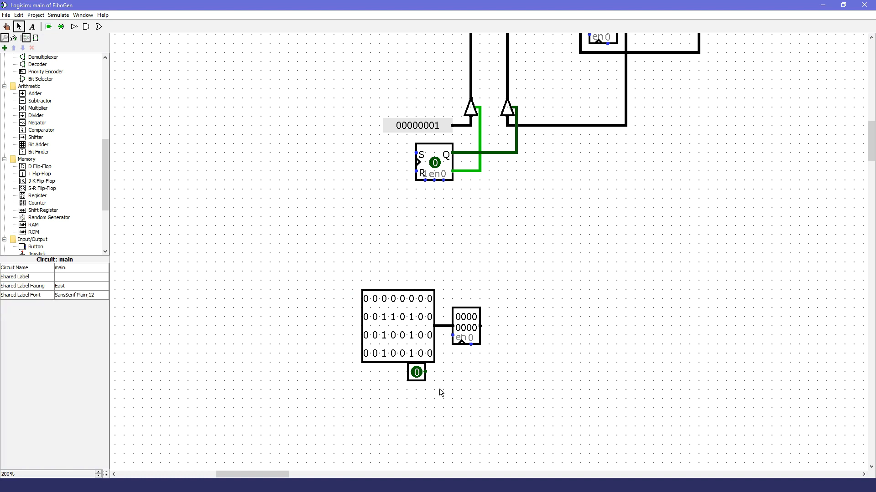
mouse_move(425, 372)
mouse_down()
mouse_move(462, 355)
mouse_move(462, 345)
mouse_up()
Step: Test loading the spare register by toggling its clock pin on and off
click(7, 26)
click(416, 373)
click(417, 373)
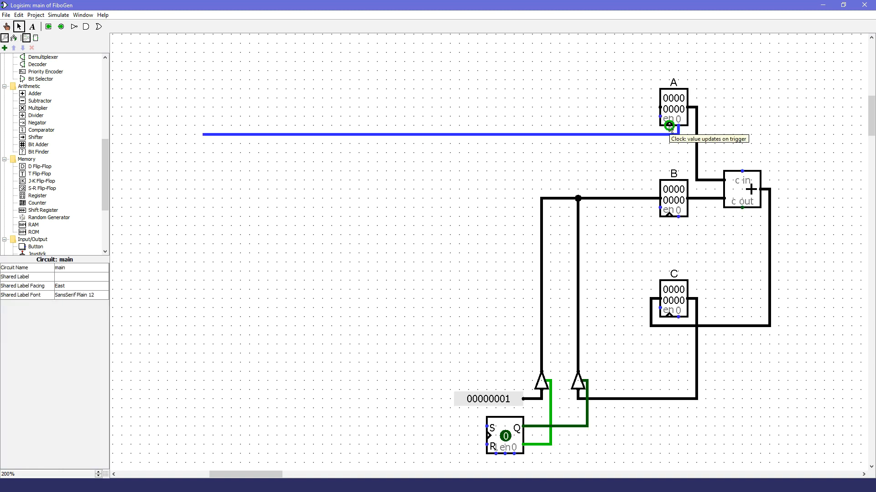
Step: Run the clock inputs of registers A, B and C to separate vertical control lines alongside A's clear line, extending above register A
drag(669, 127, 199, 146)
drag(669, 217, 176, 227)
drag(669, 318, 167, 35)
drag(176, 226, 177, 53)
mouse_move(195, 144)
mouse_down()
mouse_move(194, 53)
mouse_move(203, 52)
mouse_up()
scroll(196, 82, up, 3)
drag(153, 101, 185, 444)
drag(177, 200, 186, 201)
drag(176, 116, 176, 135)
Step: Extend the four vertical control lines down to just below register C's clock wire
scroll(182, 141, down, 4)
drag(204, 107, 204, 317)
drag(195, 117, 194, 317)
drag(185, 199, 186, 317)
drag(177, 308, 176, 317)
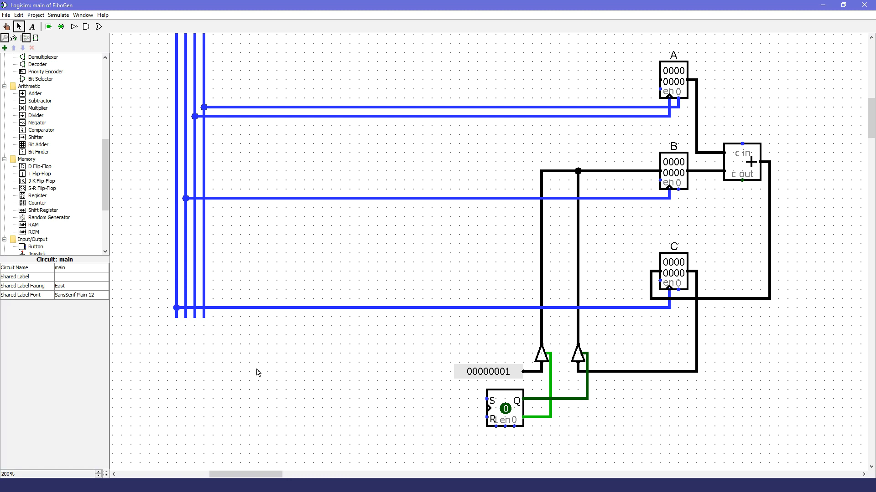
Step: Attach a south-facing pull resistor with pull direction Zero to the upper end of each of the four control lines
scroll(41, 110, up, 10)
click(41, 108)
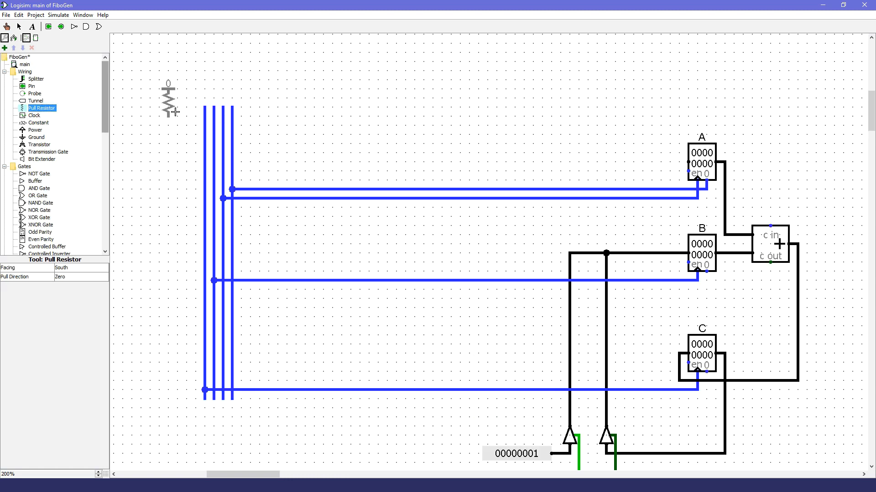
click(205, 107)
click(214, 107)
click(223, 107)
click(232, 107)
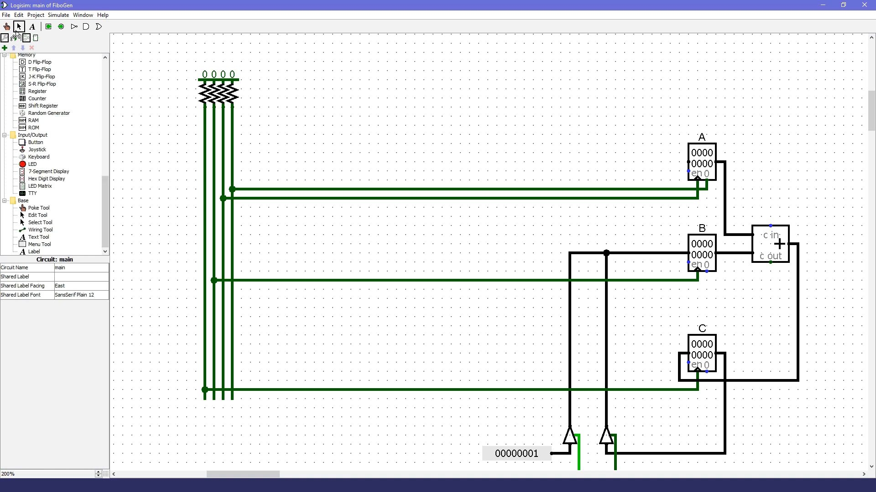
Step: Wire the flip-flop's asynchronous 1 and 0 inputs to two new vertical control lines reaching up beside the pull resistors
scroll(416, 309, down, 3)
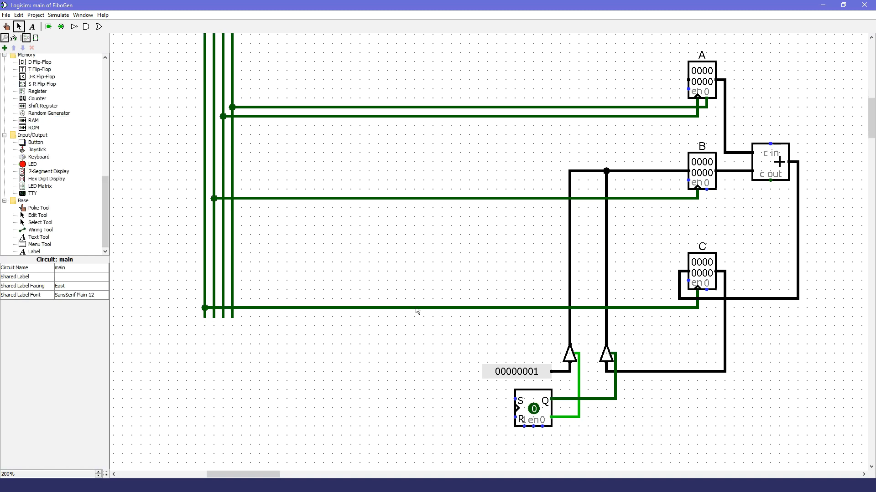
mouse_move(524, 430)
mouse_down()
mouse_move(187, 265)
mouse_move(189, 43)
mouse_move(179, 43)
mouse_move(186, 44)
mouse_up()
mouse_move(542, 428)
mouse_down()
mouse_move(542, 444)
mouse_move(517, 444)
mouse_up()
click(518, 436)
drag(542, 445, 196, 43)
scroll(200, 46, up, 6)
drag(196, 208, 196, 190)
drag(186, 208, 186, 189)
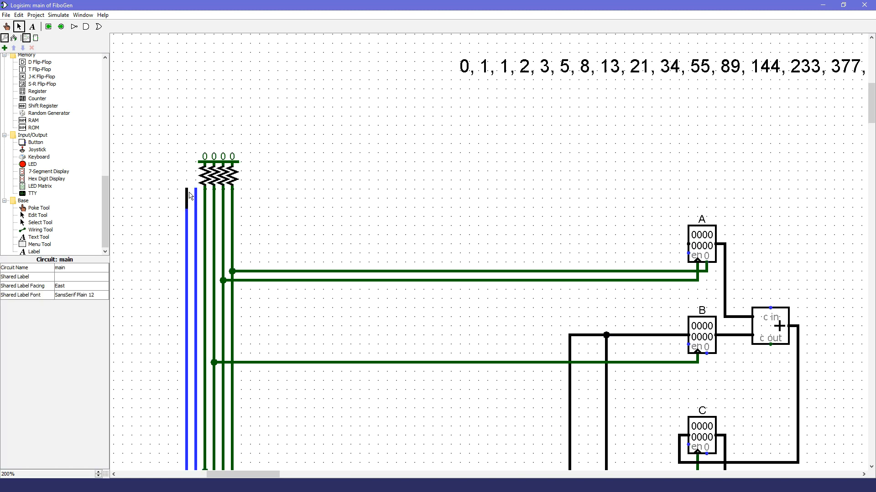
Step: Attach a pull resistor to the upper end of each of the two new flip-flop control lines
scroll(55, 137, up, 15)
click(41, 109)
click(196, 189)
click(186, 189)
Step: Extend the vertical control lines down to a common level just below the flip-flop's control wires
scroll(242, 192, down, 7)
scroll(245, 222, up, 1)
scroll(244, 223, down, 3)
drag(205, 236, 213, 372)
drag(223, 235, 232, 372)
drag(195, 354, 196, 372)
Step: Branch a wire from register B's output, route it beneath B and connect it to register A's data input
scroll(589, 240, up, 3)
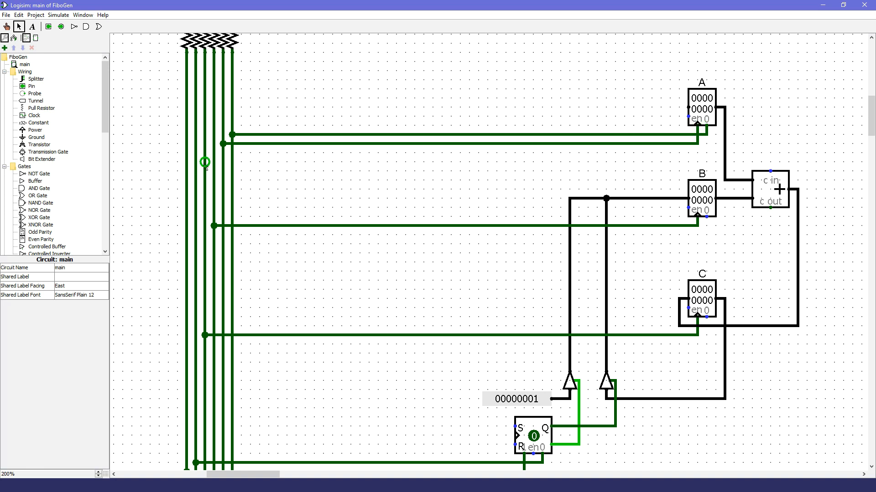
scroll(217, 207, down, 2)
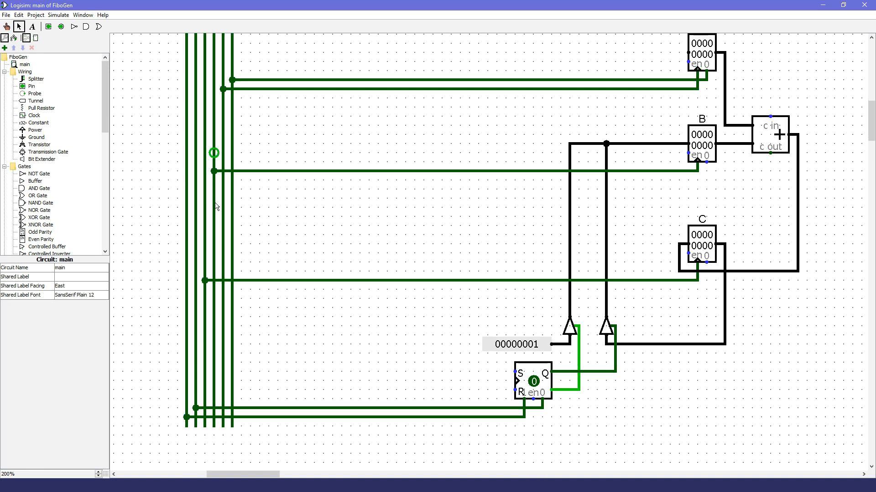
scroll(215, 208, up, 2)
scroll(219, 271, down, 2)
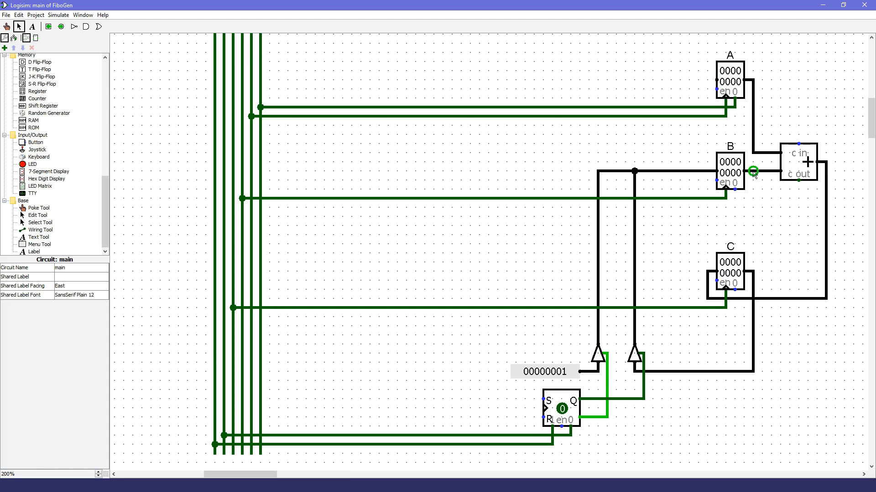
mouse_move(753, 171)
mouse_down()
mouse_move(750, 212)
mouse_move(698, 208)
mouse_up()
drag(716, 80, 707, 208)
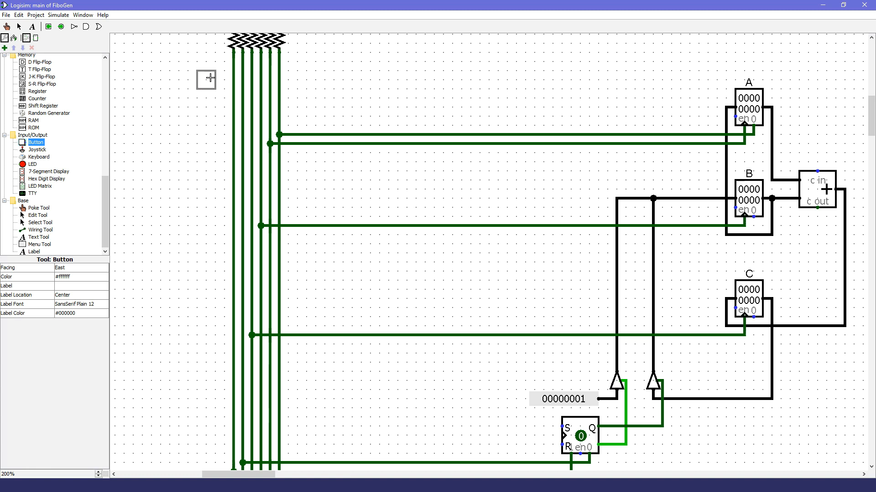
Step: Place a column of six east-facing buttons beside the vertical control lines, below the pull resistors
click(206, 72)
click(206, 90)
click(206, 108)
click(206, 127)
click(206, 145)
click(206, 163)
Step: Wire each of the six buttons to its own vertical control line, from the top button to the line nearest the registers down to the farthest
click(19, 26)
drag(206, 71, 279, 71)
drag(206, 89, 270, 89)
drag(206, 107, 261, 107)
drag(206, 125, 251, 125)
drag(206, 143, 243, 144)
drag(206, 162, 233, 162)
key(ctrl+1)
scroll(446, 342, up, 2)
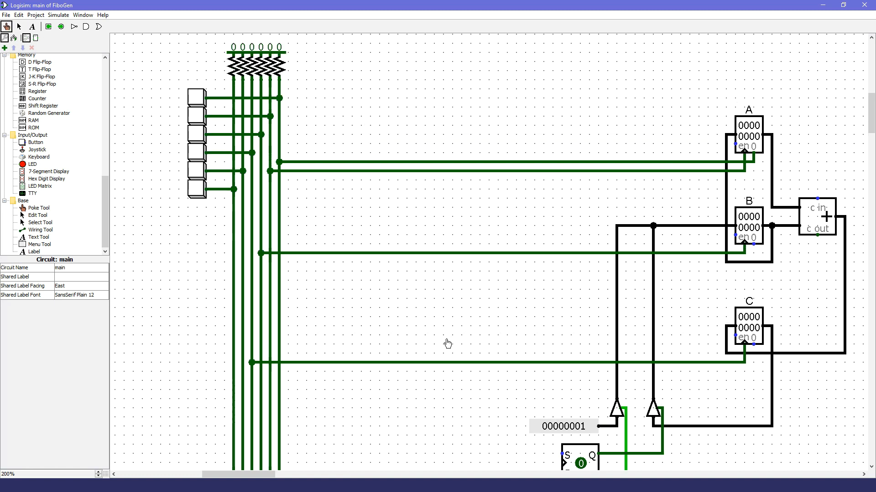
Step: Pulse the fifth button, wired to the flip-flop's asynchronous 0 input, to reset the flip-flop
scroll(444, 347, down, 2)
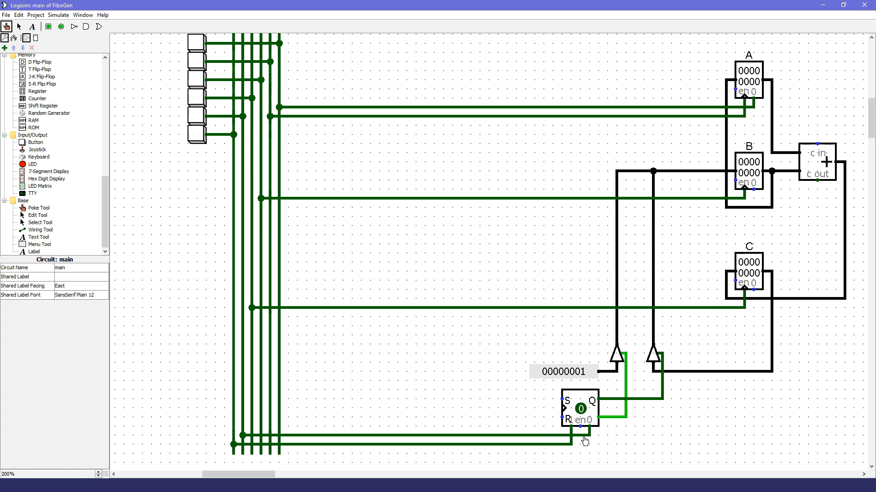
scroll(250, 424, up, 3)
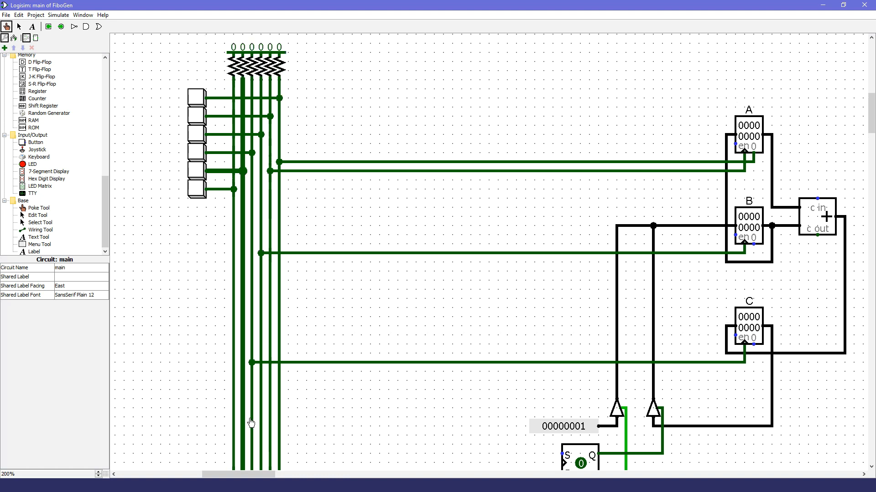
click(196, 174)
scroll(197, 176, down, 3)
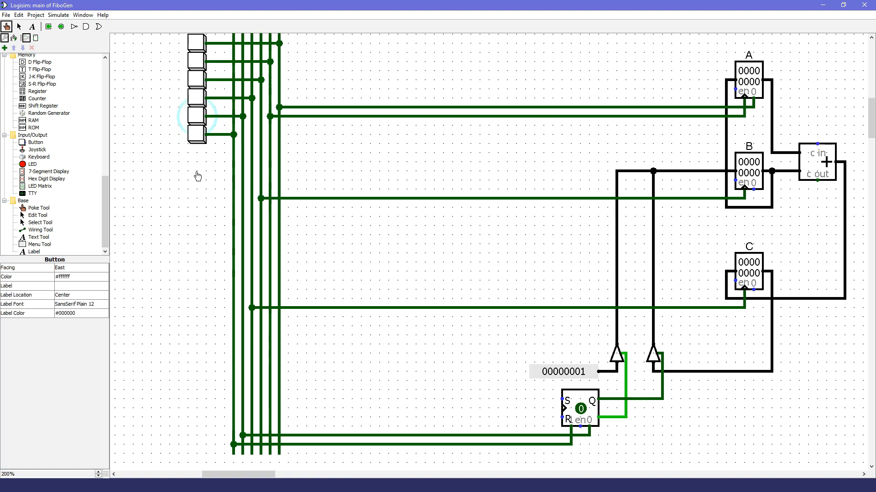
Step: Consult the initial values in Fibonacci.py, trace register A's clear line, and pulse the first button to clear A
key(alt+Tab)
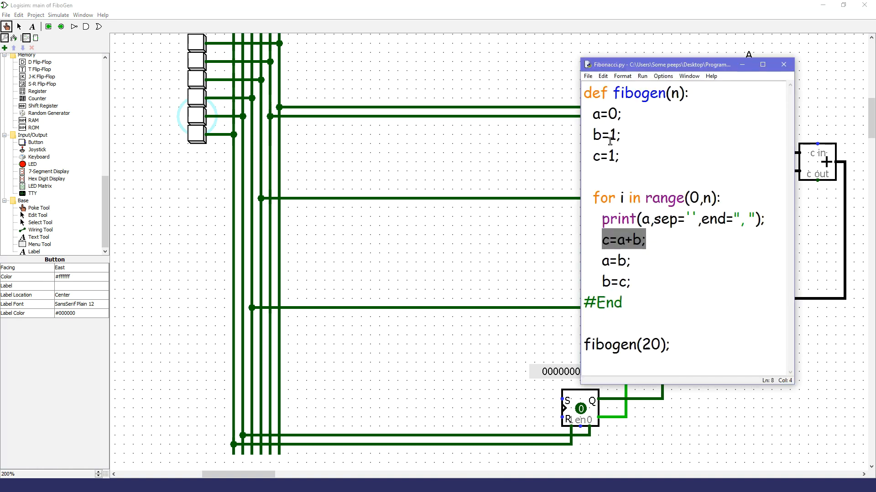
click(527, 9)
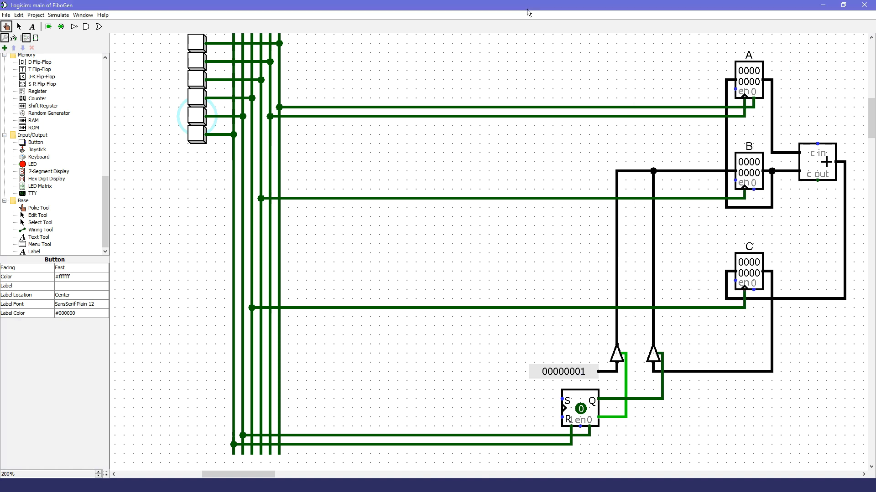
click(754, 111)
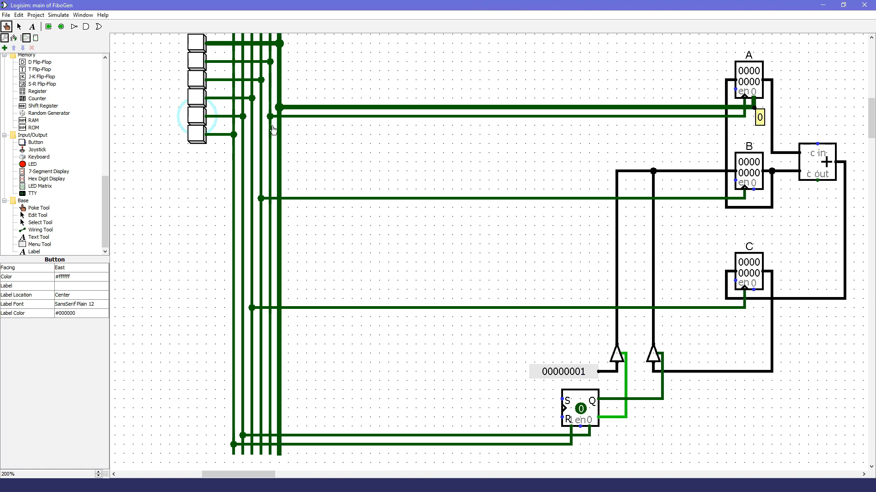
scroll(272, 130, up, 3)
click(197, 71)
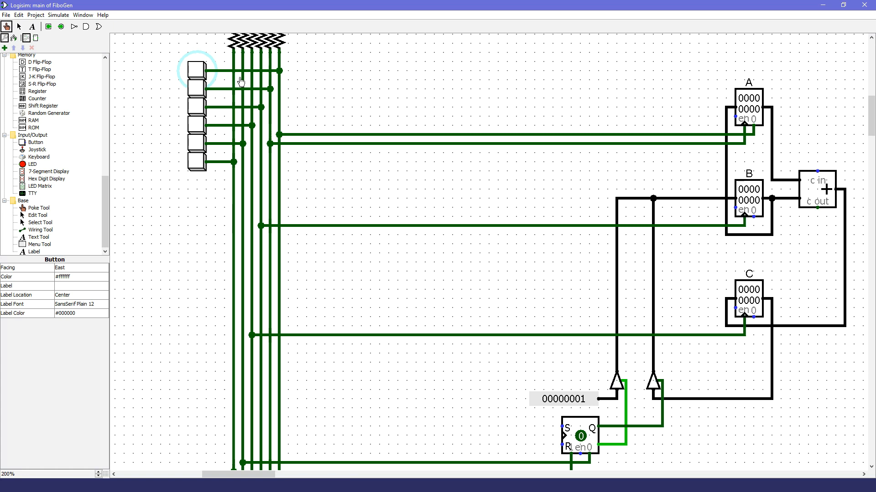
scroll(428, 152, down, 3)
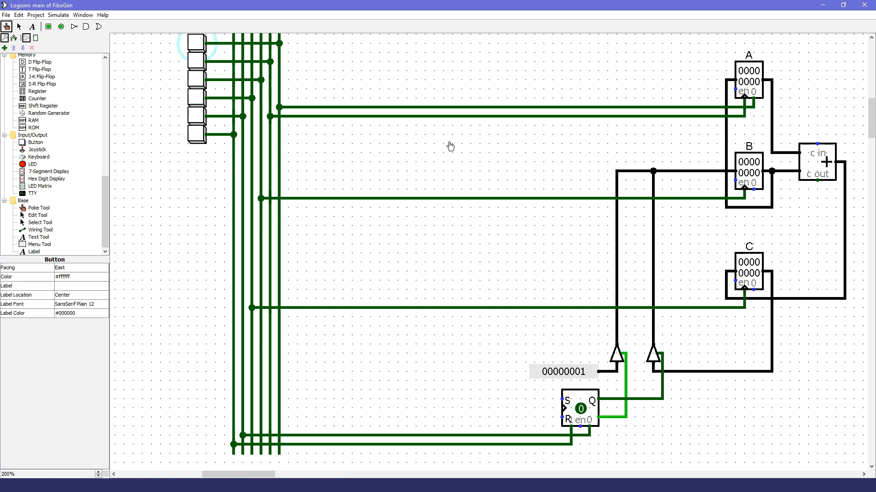
Step: Trace register B's clock line and pulse the third button to load the constant 1 into B
click(680, 199)
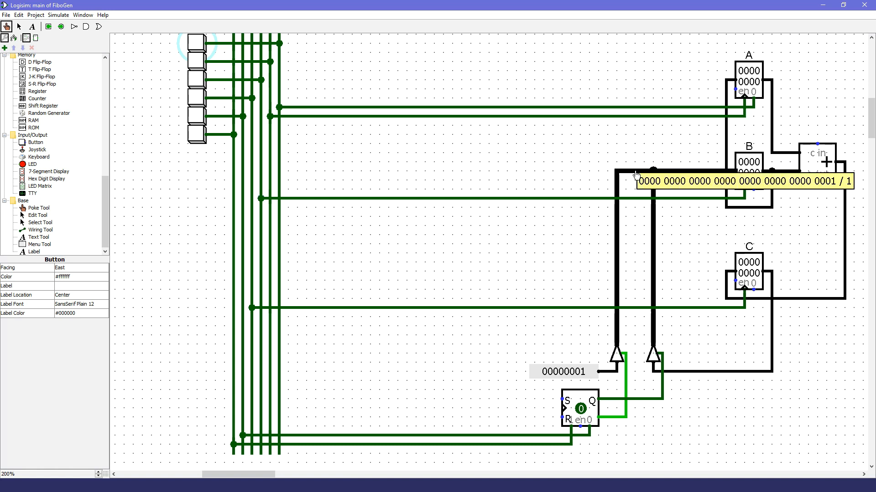
click(688, 200)
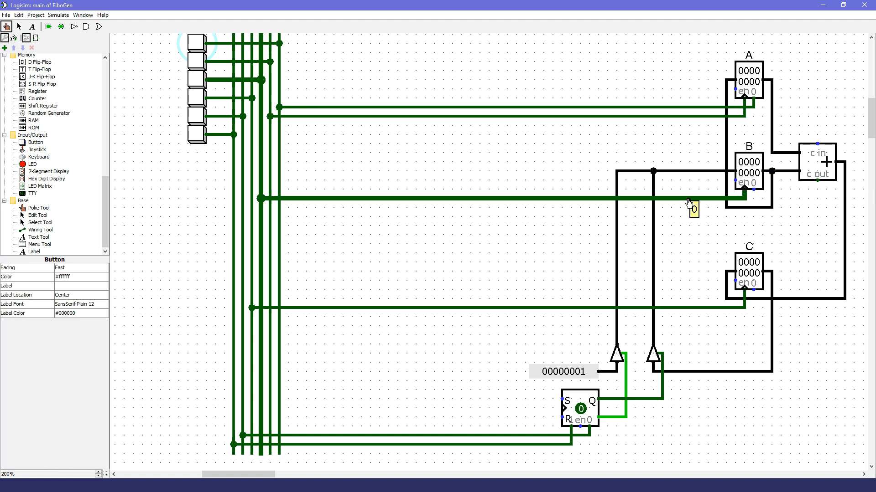
click(197, 83)
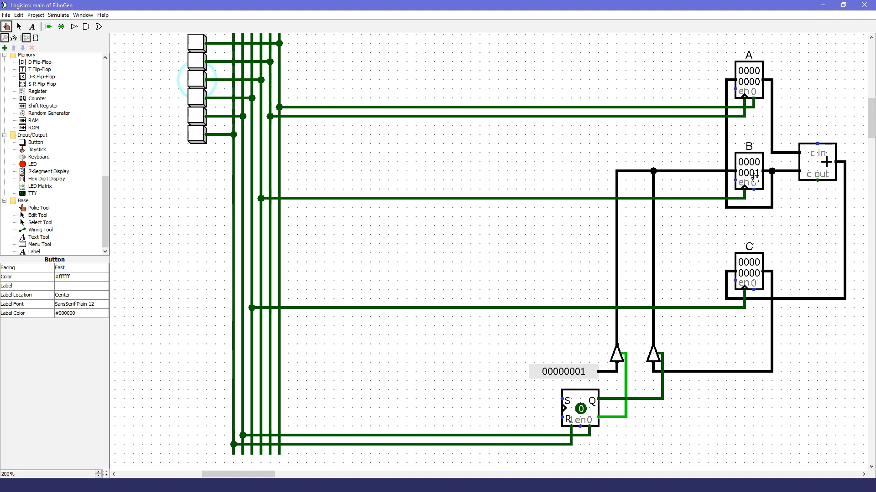
Step: Review the Fibonacci.py code, then pulse the sixth button to set the flip-flop and route register C's output to B
key(alt+Tab)
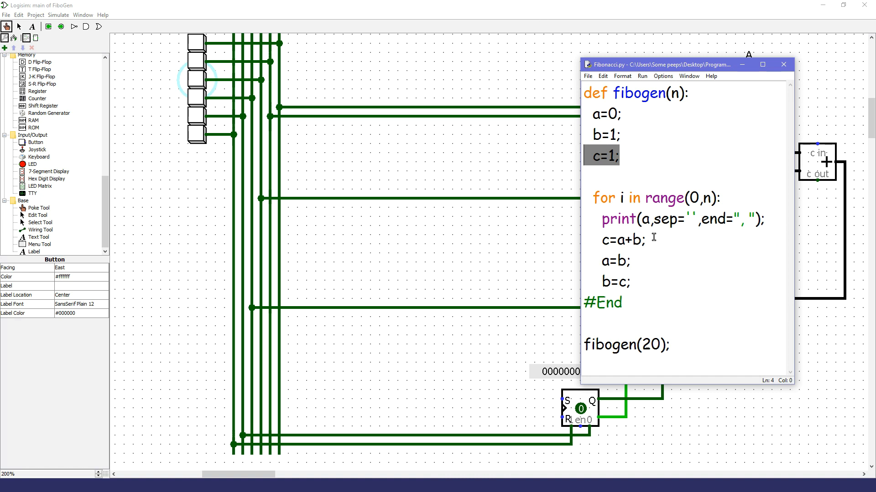
click(472, 7)
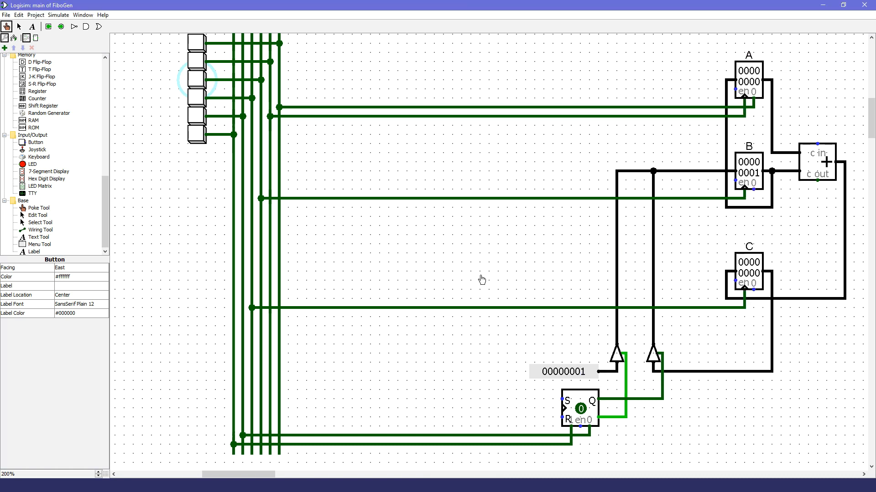
click(570, 447)
click(196, 134)
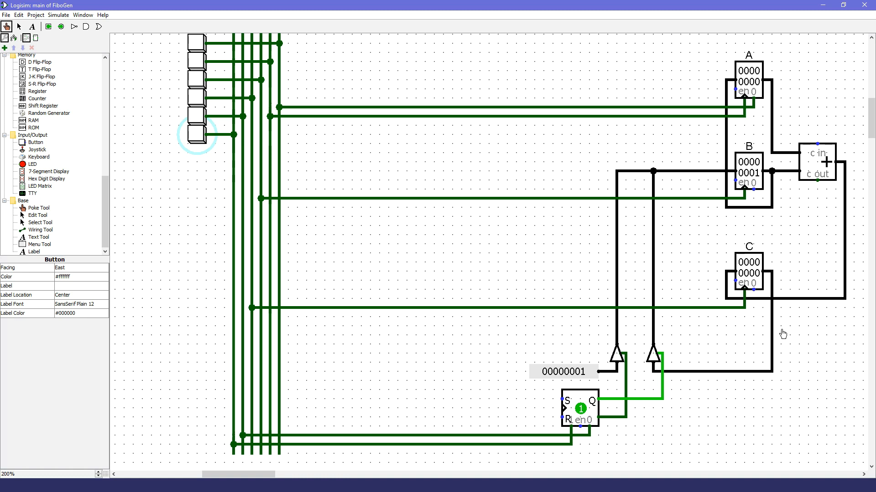
Step: Check the c=a+b line in Fibonacci.py, trace C's clock line, and pulse the fourth button to load the sum into C
click(475, 483)
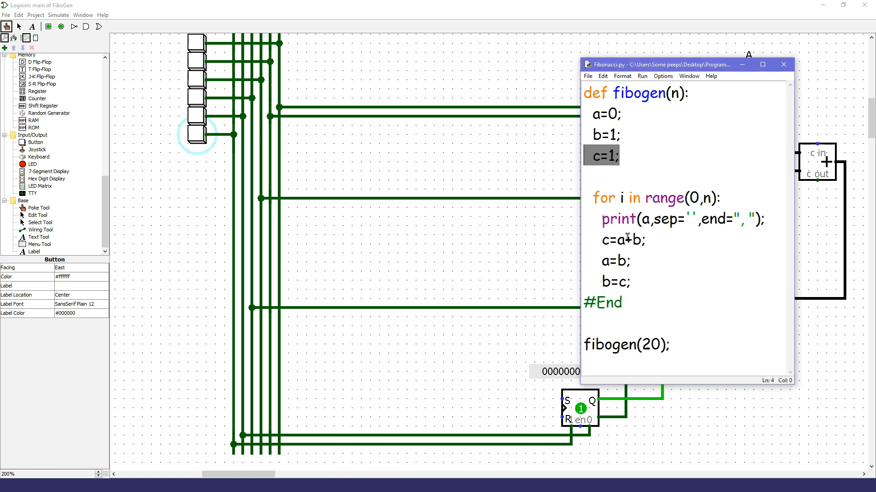
click(598, 6)
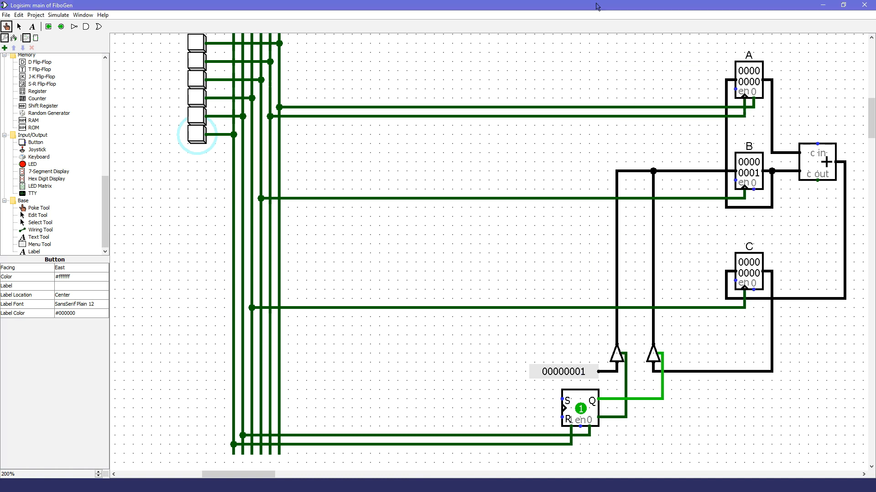
click(715, 308)
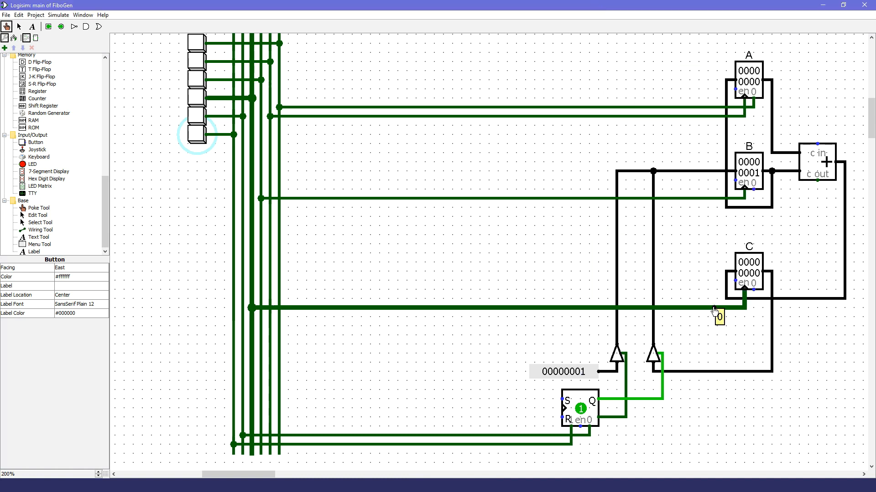
click(195, 100)
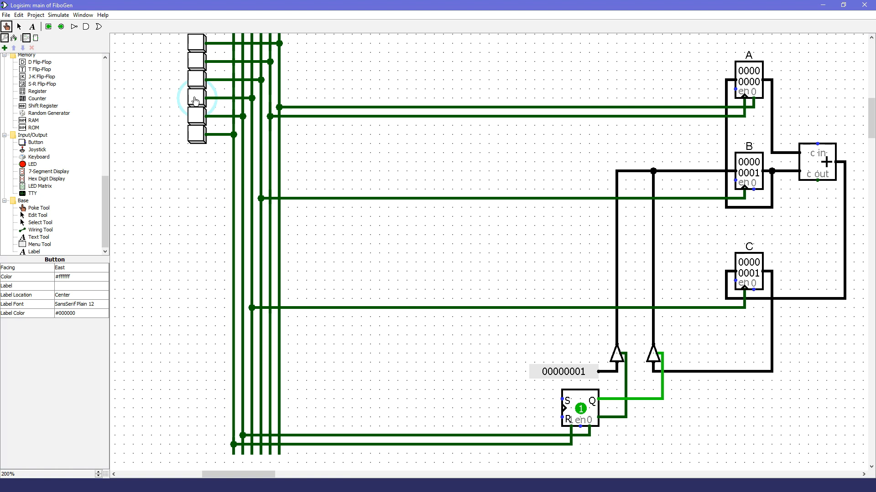
Step: Check the a=b line in Fibonacci.py, trace A's clock line, and pulse the second button to copy B into A
key(alt+Tab)
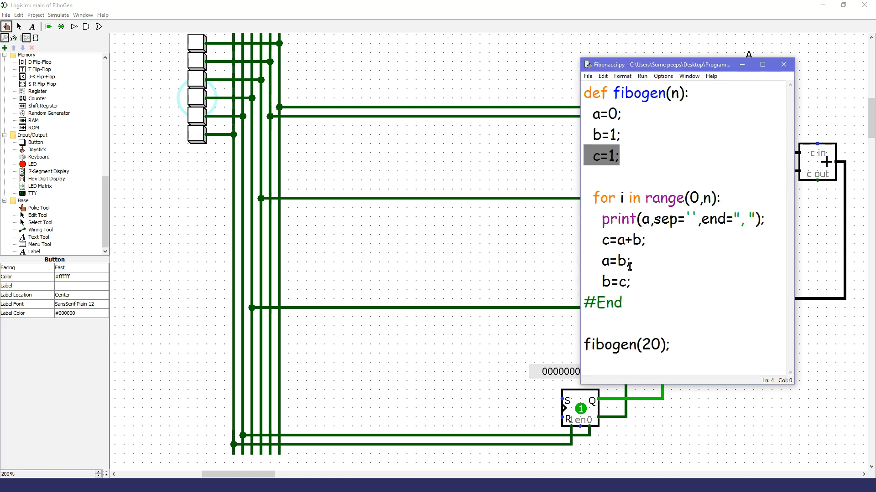
click(595, 17)
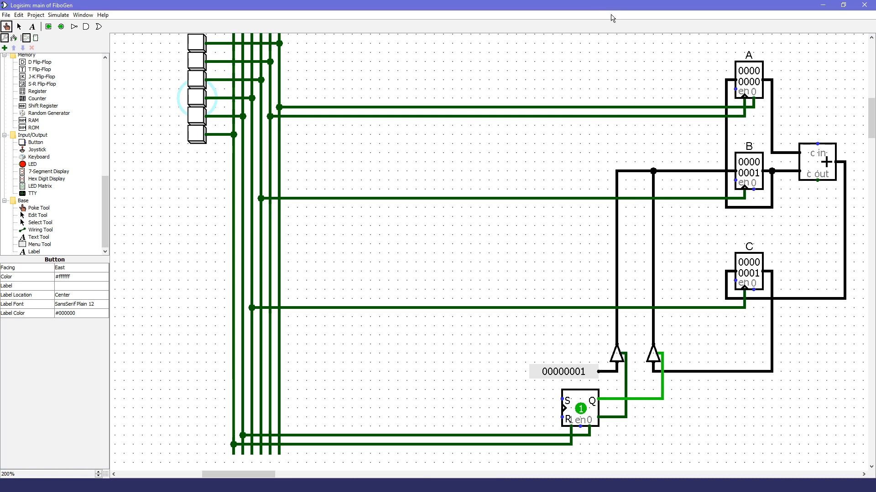
click(685, 117)
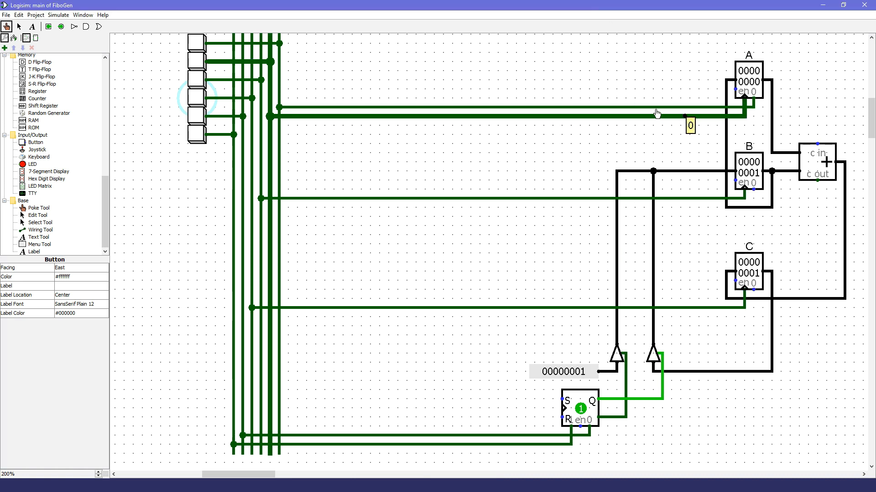
click(199, 63)
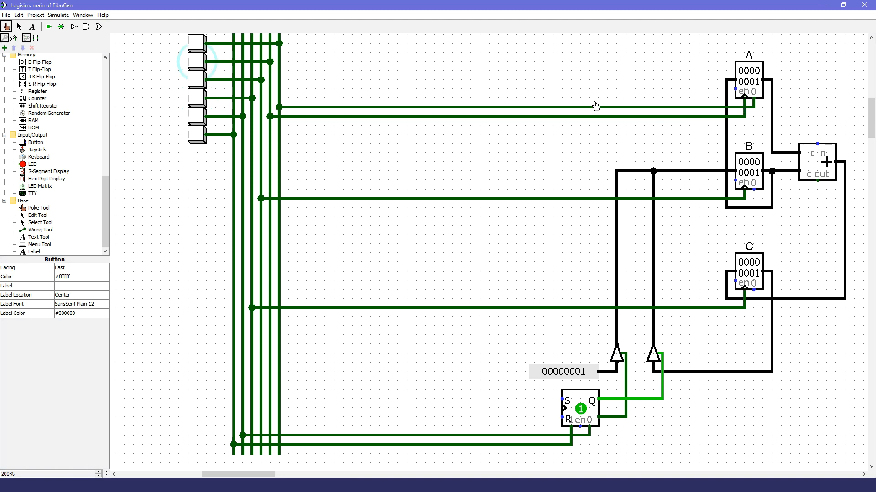
Step: Check the b=c line in Fibonacci.py, trace B's clock line, and pulse the third button to copy C into B
key(alt+Tab)
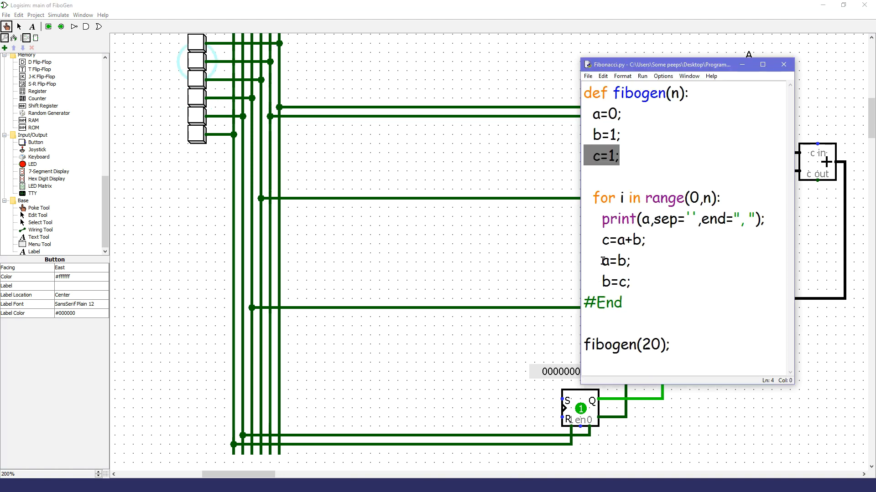
click(568, 10)
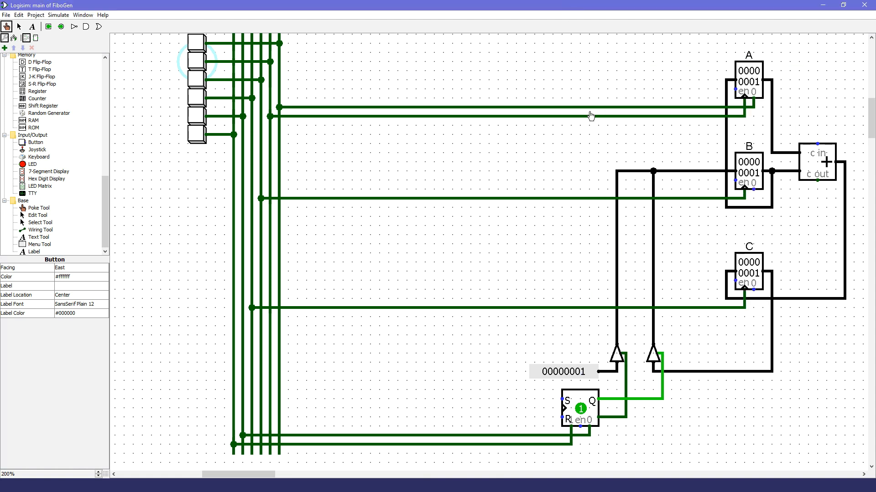
click(697, 199)
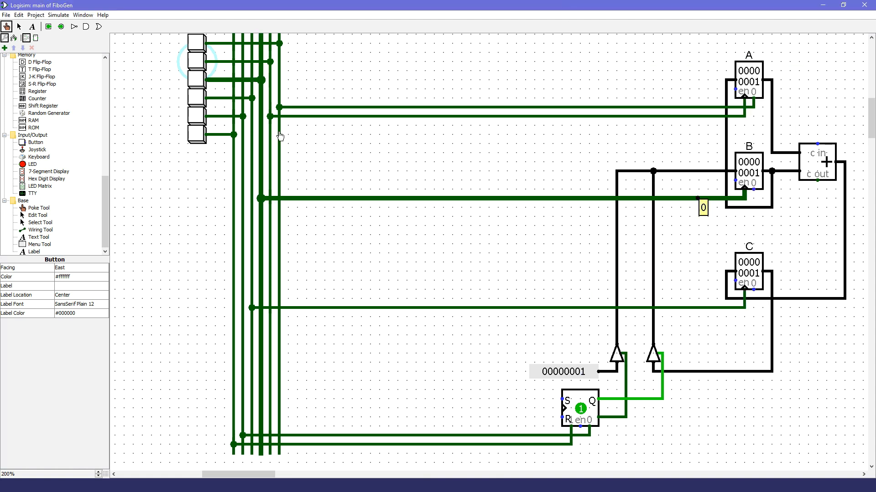
click(197, 82)
click(197, 82)
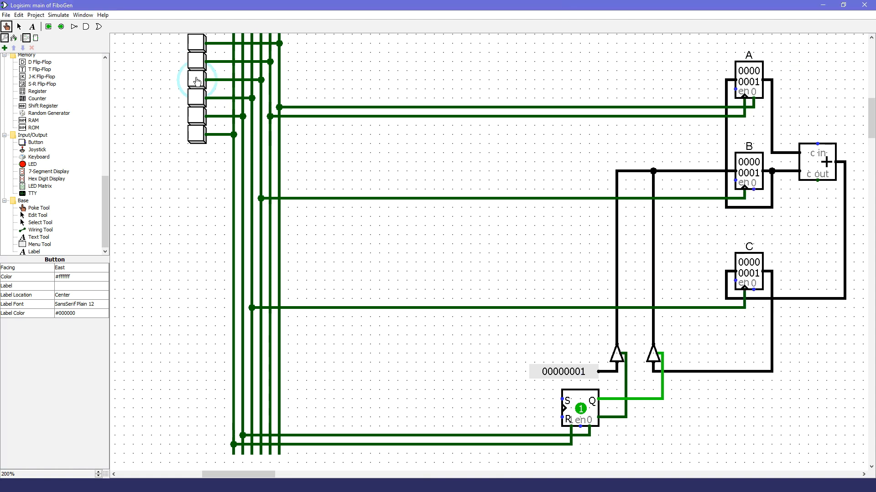
scroll(197, 82, up, 2)
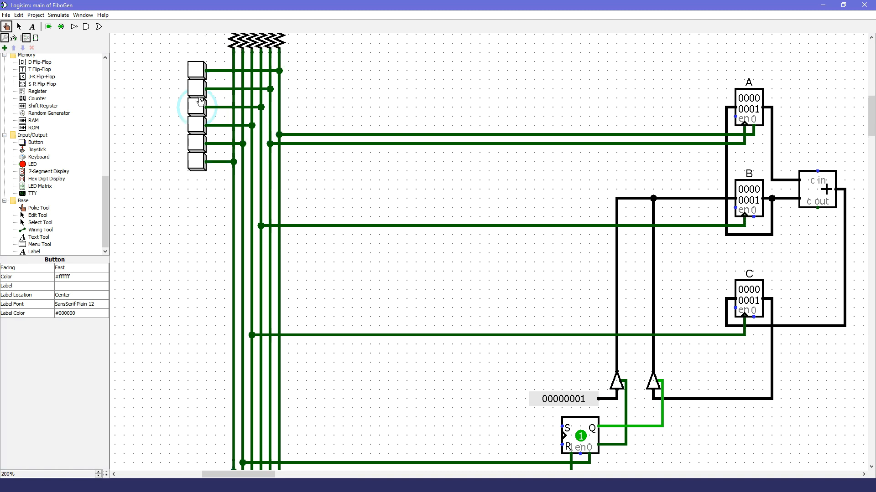
Step: Compare the loop statements in Fibonacci.py with the circuit by tracing the clock lines in the order C, A, B
key(alt+Tab)
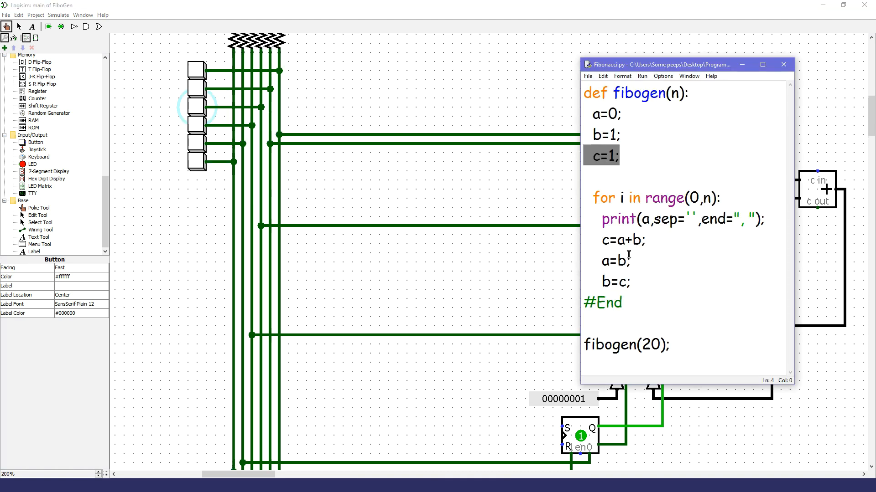
click(497, 18)
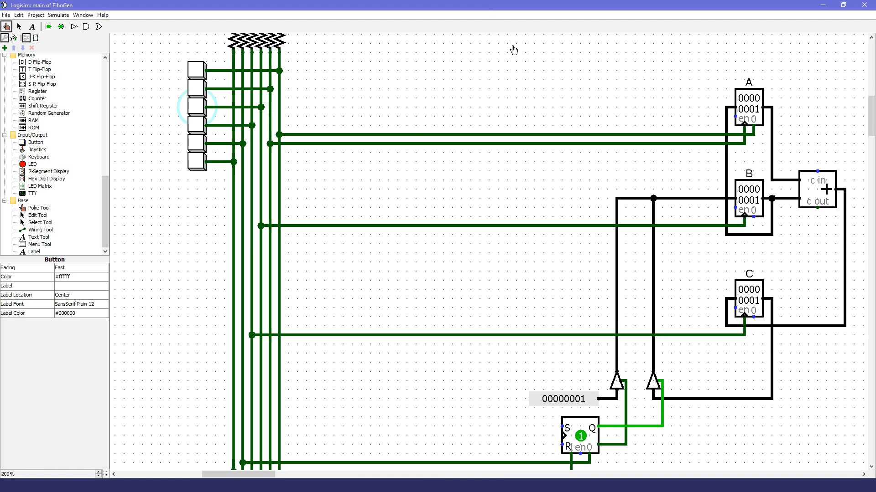
click(704, 336)
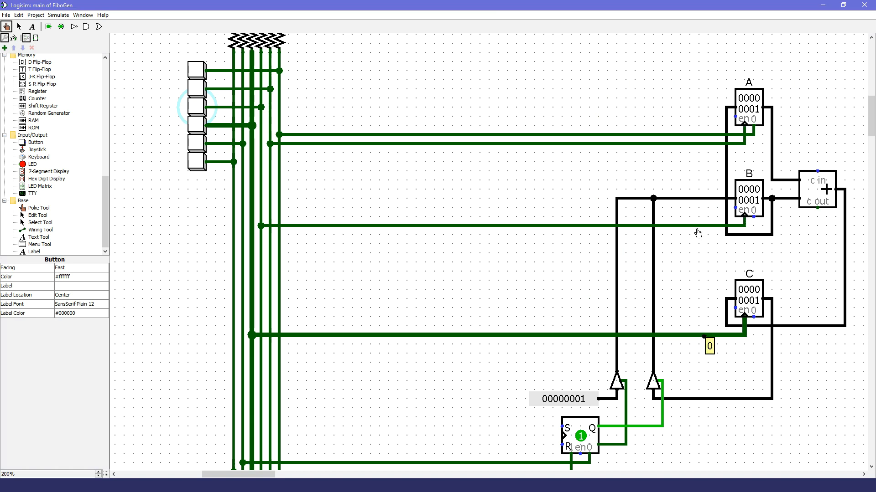
click(705, 144)
click(692, 226)
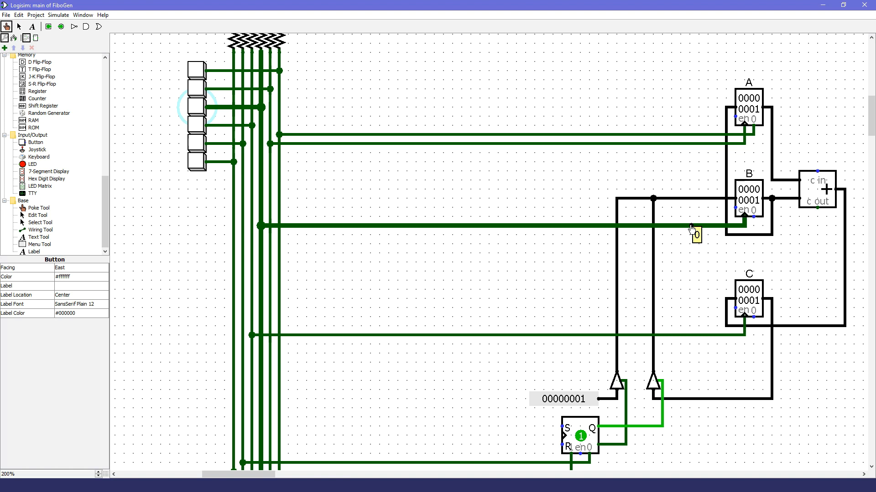
click(693, 336)
click(697, 144)
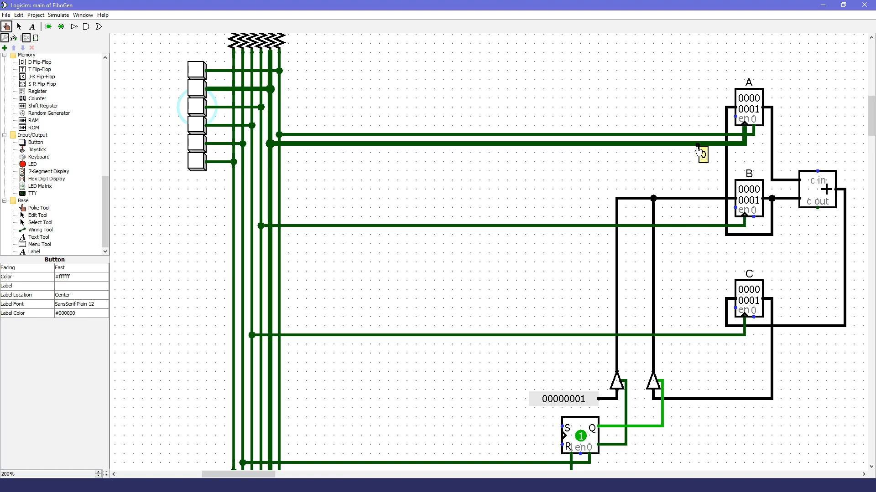
click(701, 226)
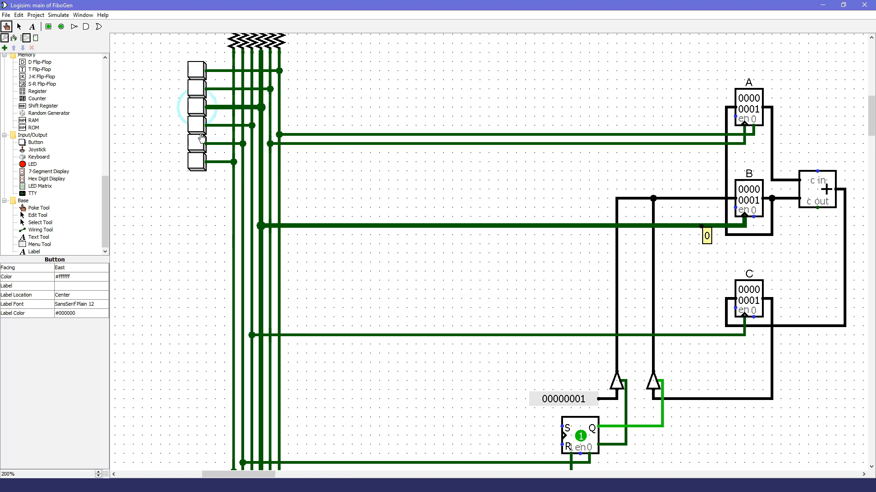
Step: Repeat the Fibonacci loop by pulsing the fourth, second and third buttons in turn, ending with the copy of B into A
click(201, 128)
click(196, 89)
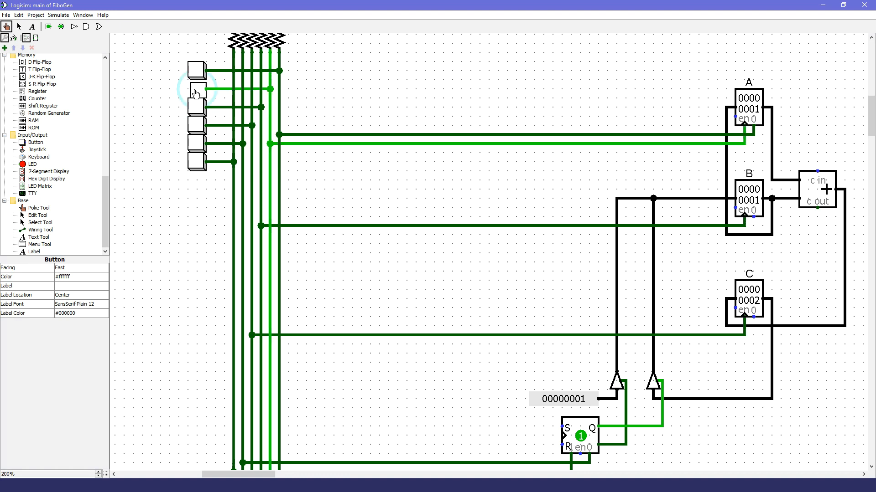
click(195, 110)
click(197, 128)
click(197, 91)
click(196, 109)
click(197, 126)
click(196, 91)
click(196, 109)
click(197, 127)
click(197, 90)
click(196, 109)
click(197, 126)
click(196, 91)
click(197, 109)
click(197, 127)
click(197, 91)
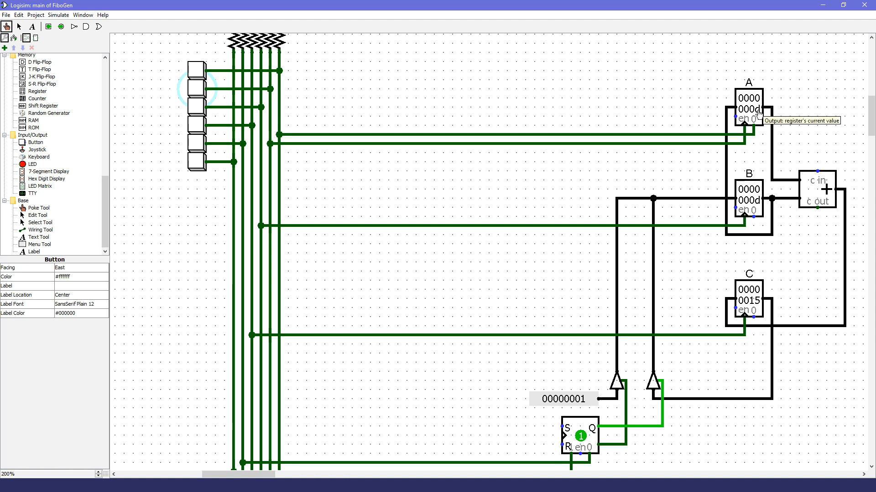
Step: Place an unsigned decimal probe beside register A, wire it to A's output, and save the circuit
scroll(62, 167, up, 5)
scroll(63, 168, up, 10)
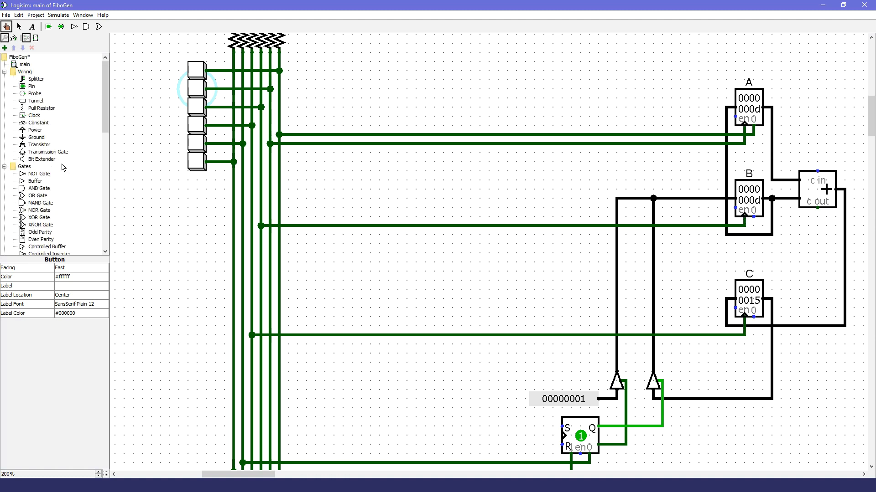
click(34, 94)
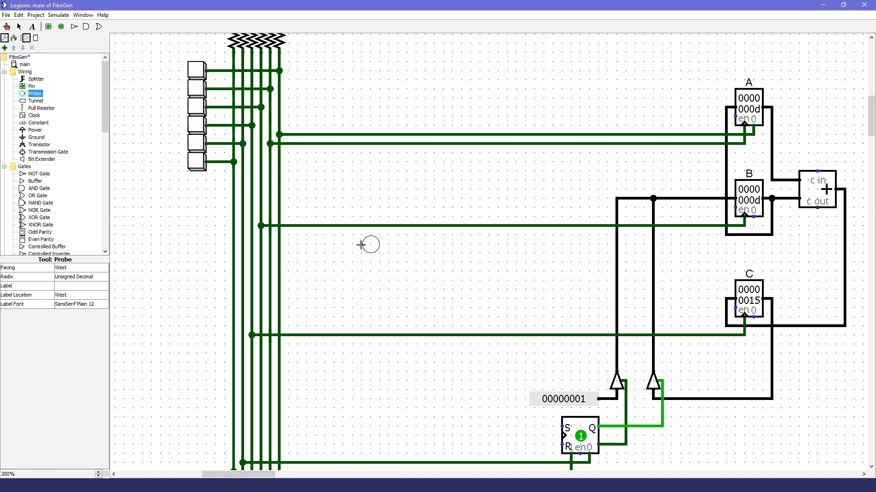
drag(239, 474, 250, 475)
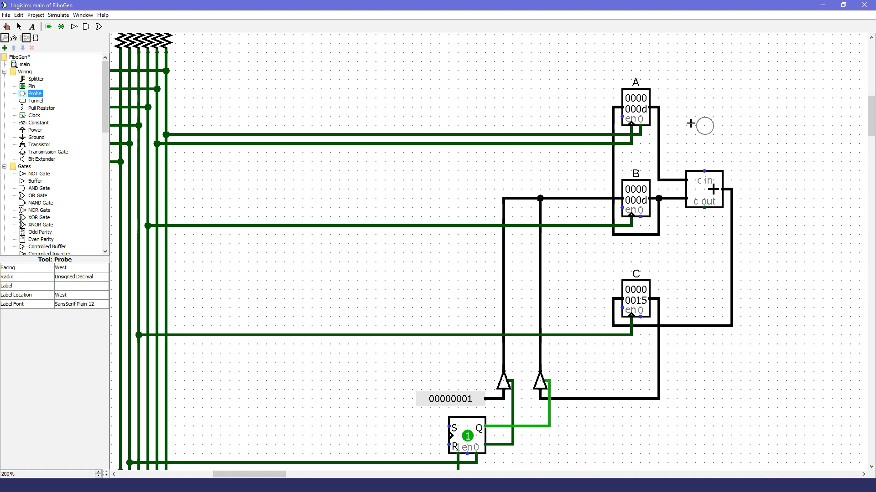
click(677, 107)
click(18, 27)
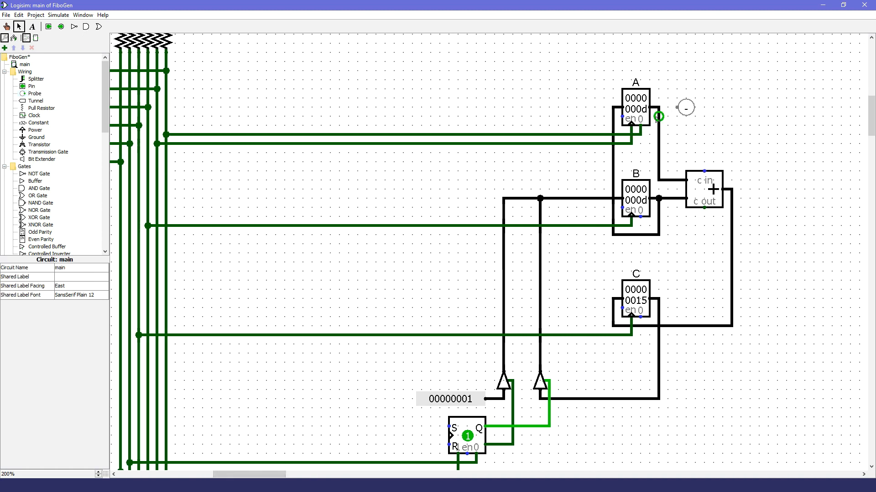
drag(659, 108, 677, 108)
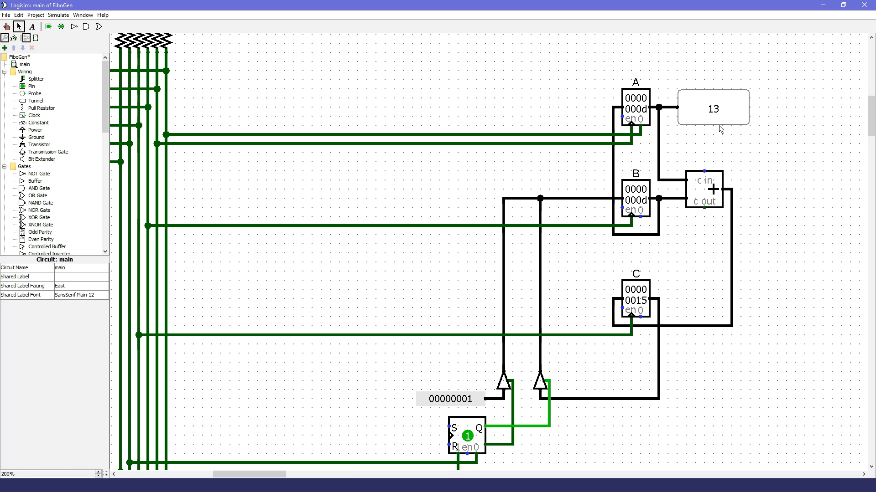
key(ctrl+s)
Step: Pulse the control buttons to reset the flip-flop and reinitialise registers A, B and C to 1
drag(283, 475, 271, 476)
click(7, 26)
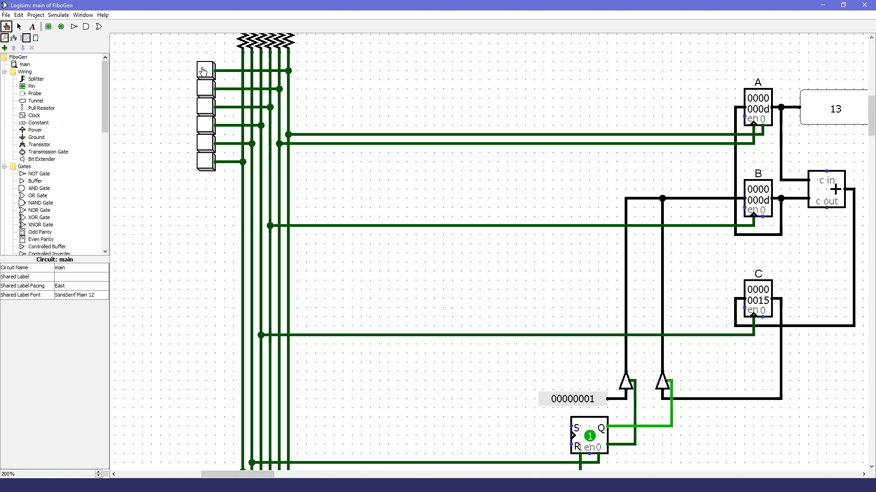
click(205, 143)
click(208, 107)
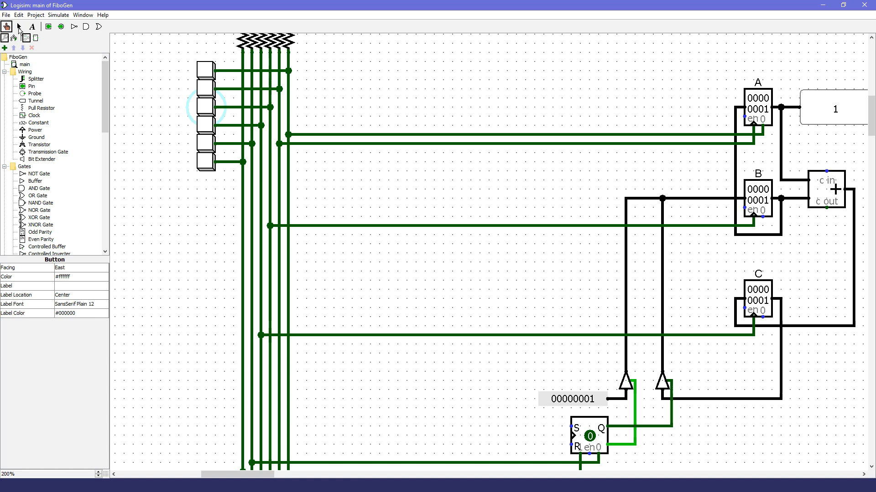
Step: Delete the six push buttons and their wire stubs leading to the vertical control lines
click(19, 27)
drag(171, 57, 226, 178)
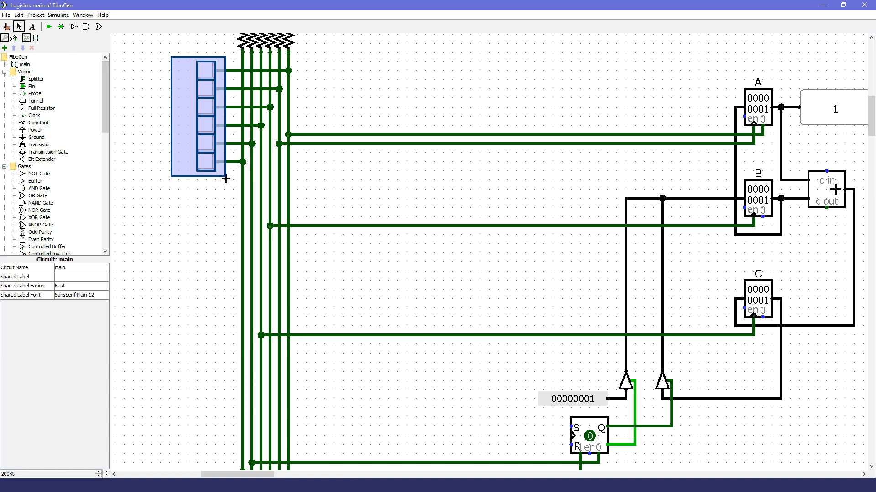
key(Delete)
drag(312, 61, 269, 199)
key(Delete)
key(Delete)
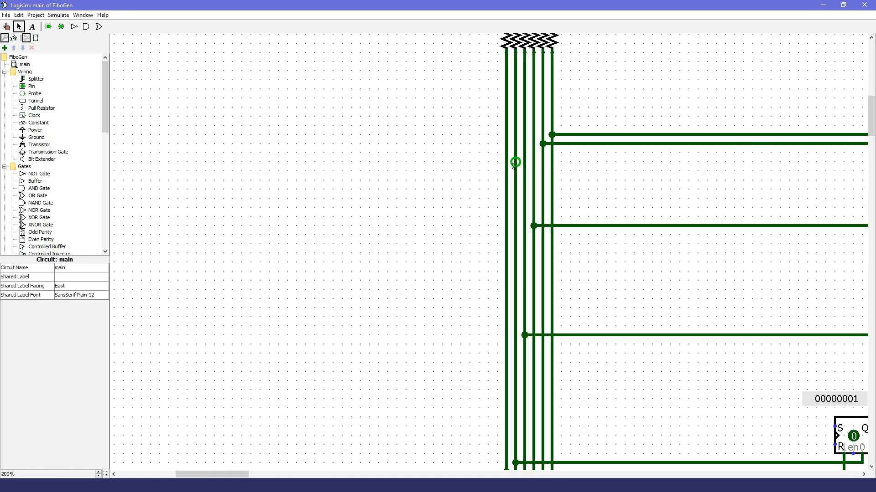
Step: Place a demultiplexer with 2 select bits in the free area beside the vertical control lines
drag(105, 88, 100, 133)
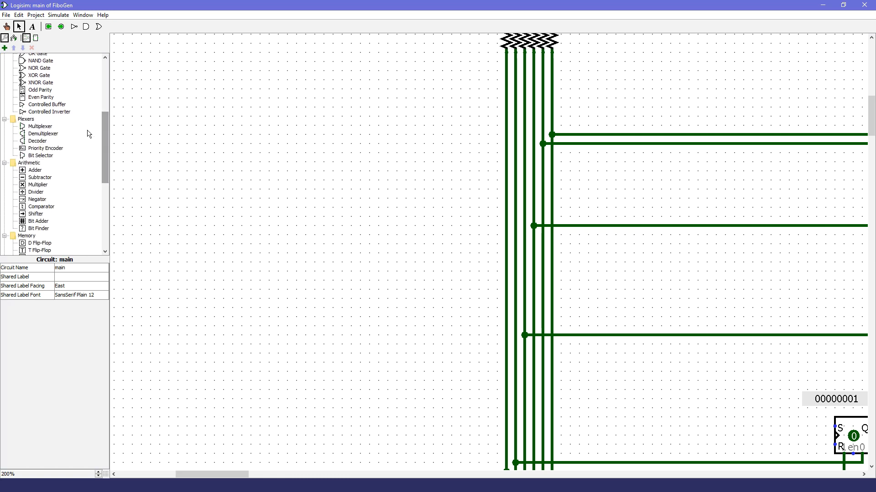
click(54, 134)
click(68, 286)
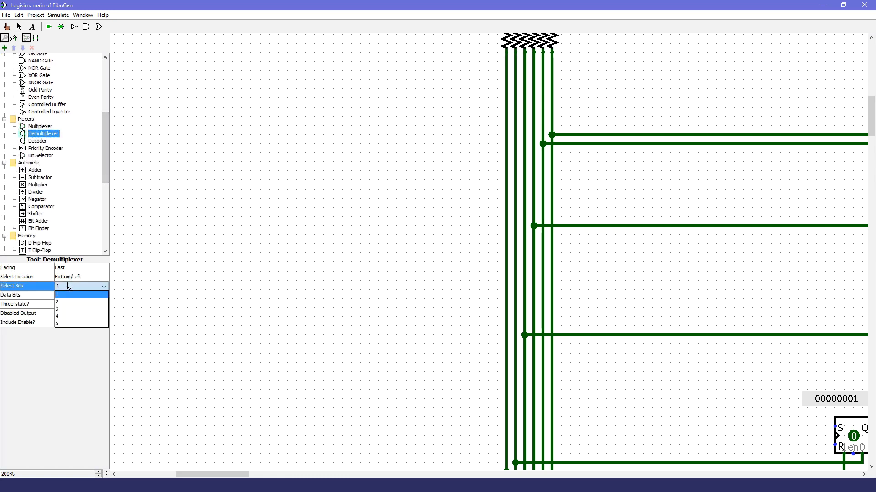
click(64, 302)
click(331, 146)
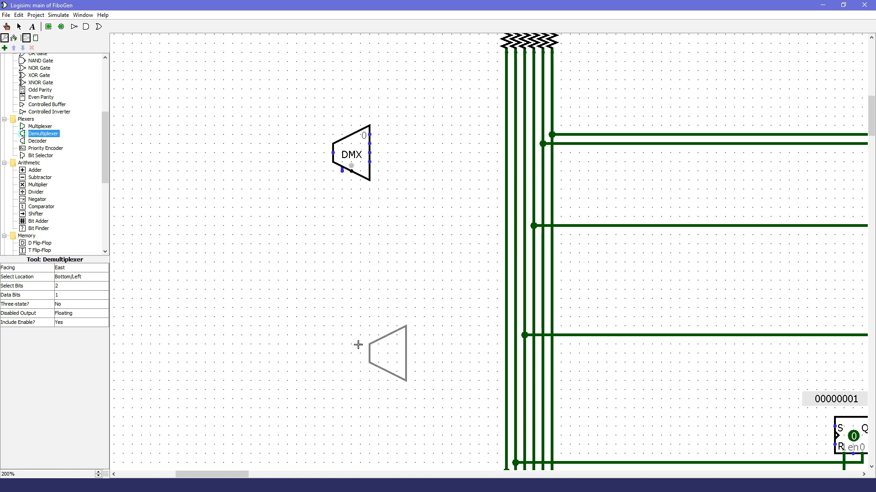
click(19, 26)
click(360, 156)
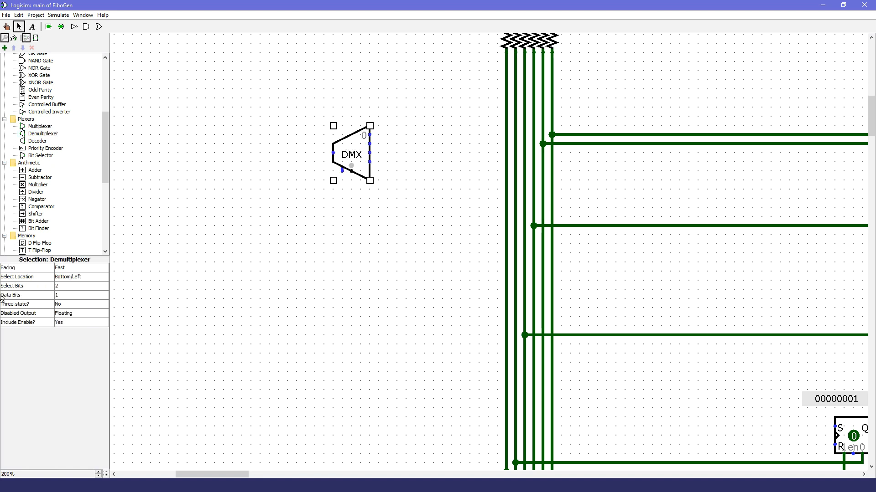
Step: Add a 1-bit input pin for the demultiplexer's data and a 2-bit pin for its select input, and wire both
click(48, 27)
click(259, 154)
scroll(69, 209, up, 5)
click(342, 181)
click(18, 26)
drag(342, 180, 351, 172)
drag(261, 154, 333, 154)
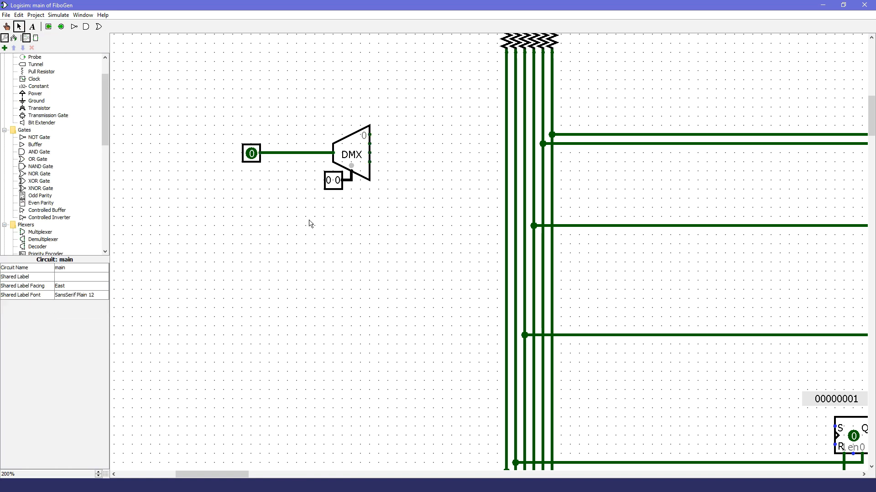
Step: Attach a one-column, four-row LED matrix directly to the demultiplexer's four outputs, removing the misplaced first matrix
scroll(51, 187, down, 13)
click(40, 186)
click(387, 171)
click(81, 268)
click(75, 283)
click(397, 327)
click(19, 26)
click(388, 153)
key(Delete)
drag(401, 340, 374, 149)
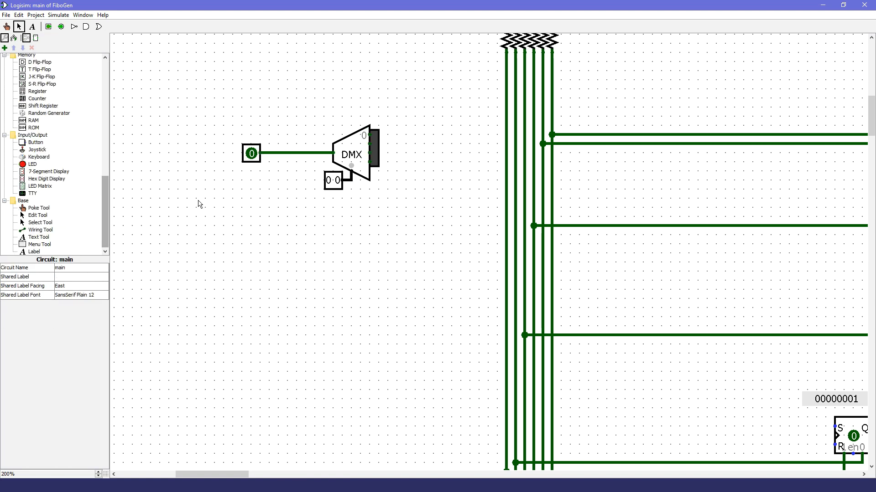
Step: Test the demultiplexer by setting its data input to 1 and toggling the select bits through to 11
click(7, 27)
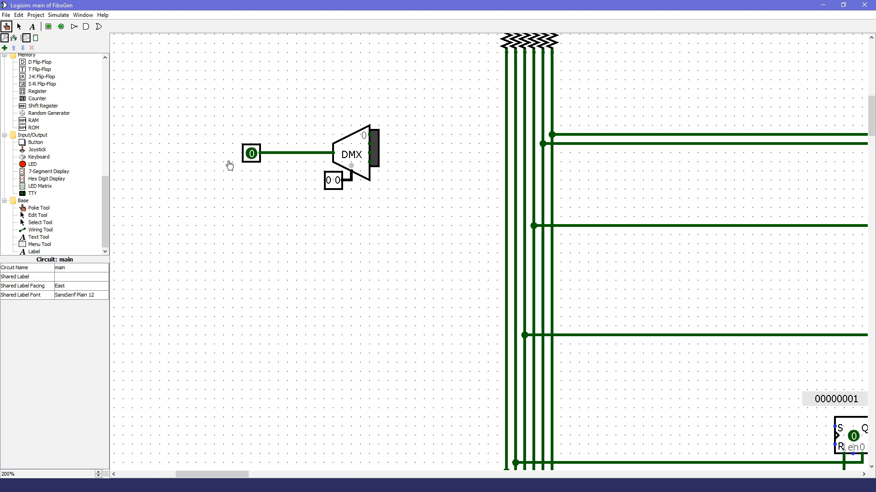
click(250, 155)
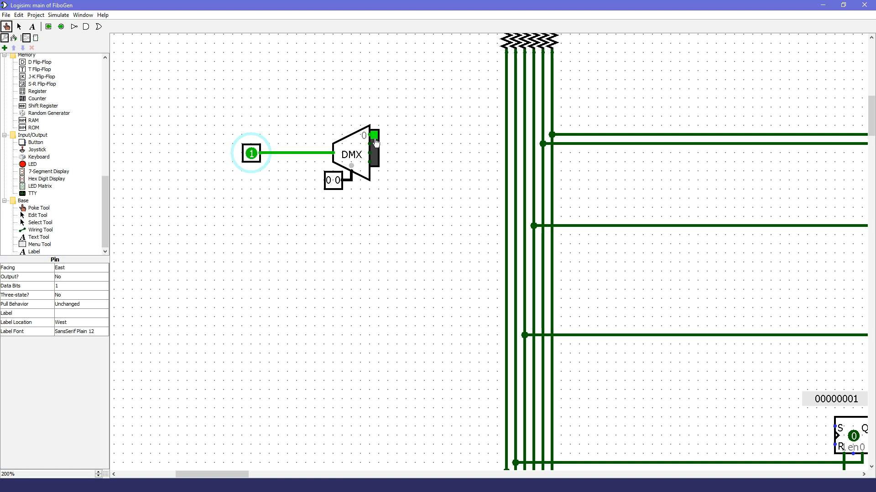
click(331, 182)
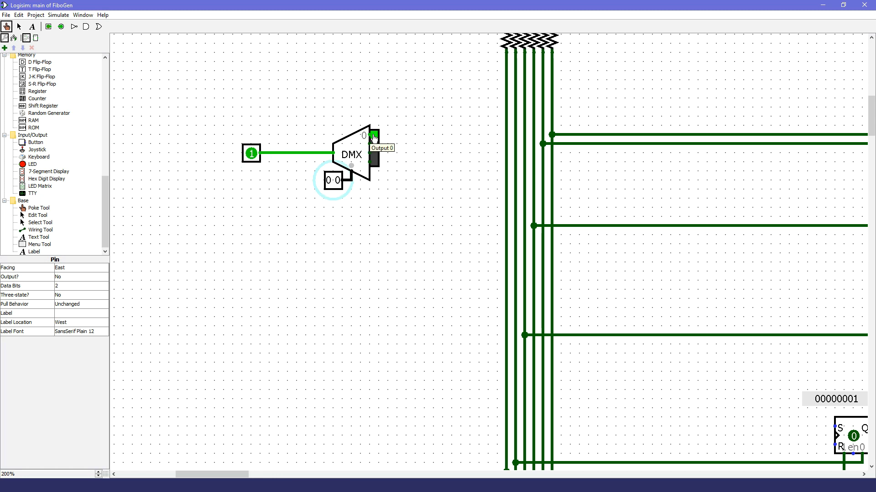
click(337, 182)
click(338, 182)
click(329, 182)
click(338, 182)
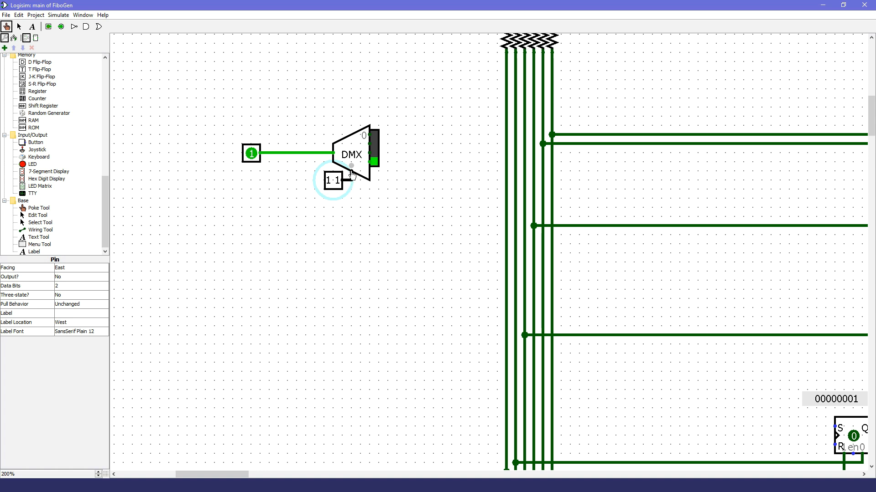
Step: Delete the LED matrix from the demultiplexer's outputs and the input pin with its wire from the data input
click(19, 26)
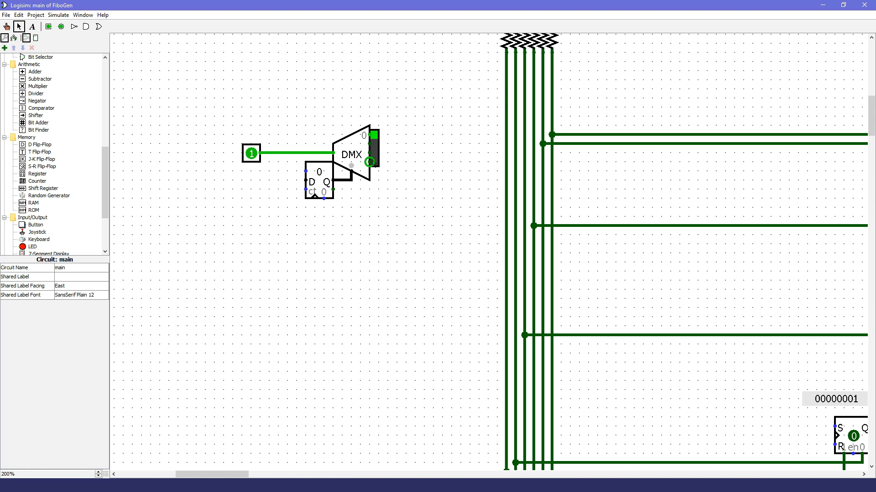
click(379, 149)
key(Delete)
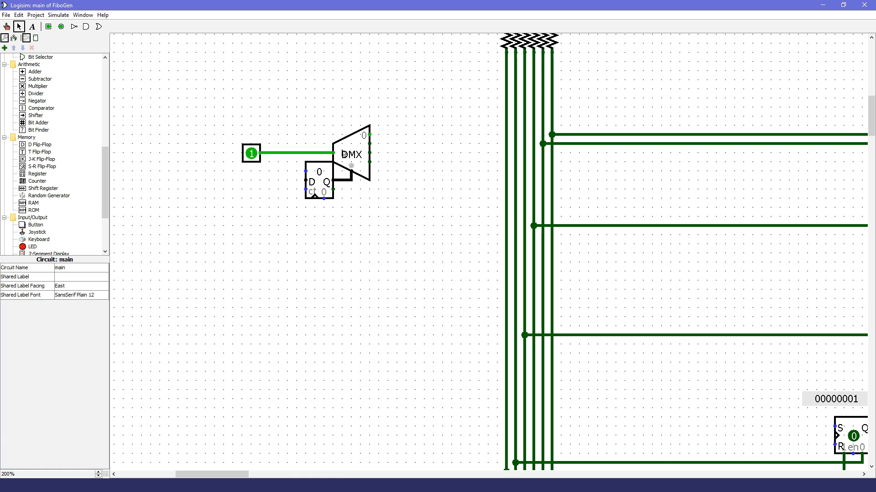
drag(333, 153, 140, 158)
key(Delete)
Step: Place a clock component on the input side of the demultiplexer and enable clock ticks
scroll(39, 157, up, 5)
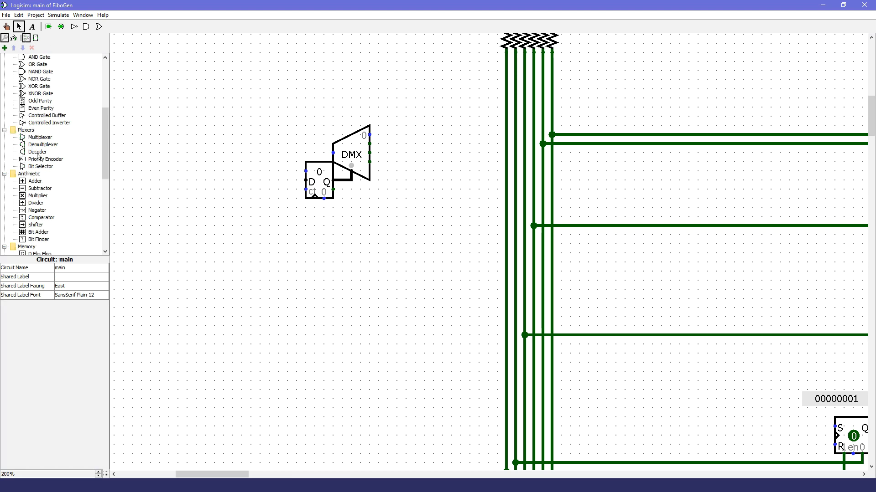
scroll(39, 157, up, 5)
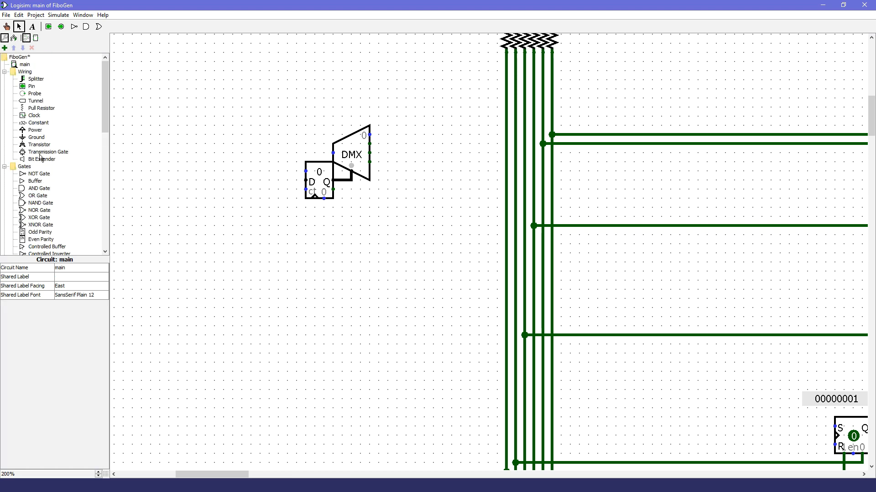
click(35, 115)
click(187, 153)
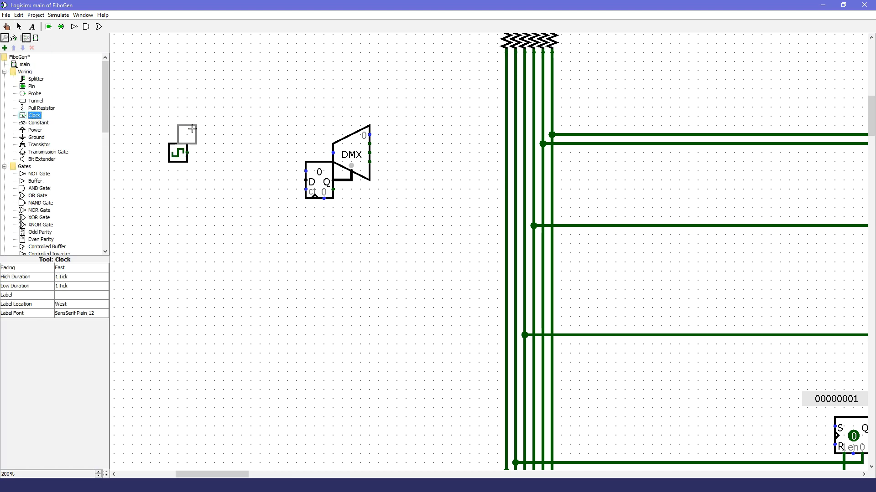
click(65, 14)
click(87, 97)
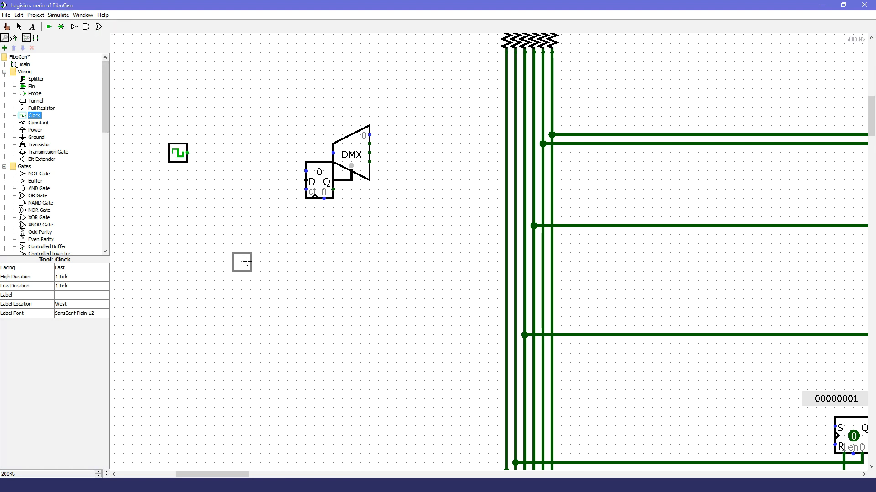
click(17, 27)
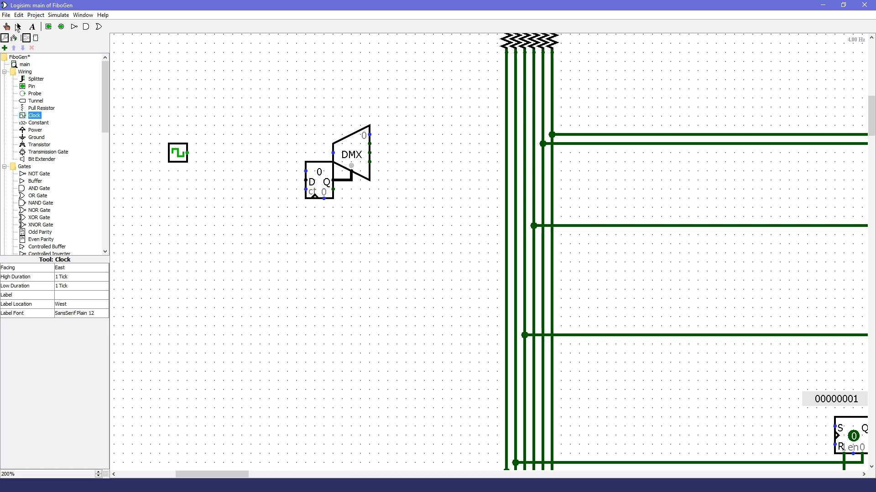
click(75, 28)
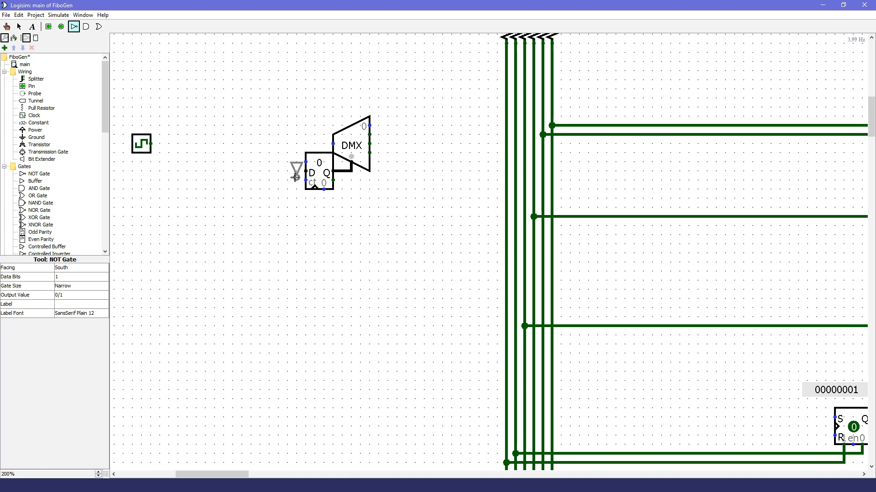
key(Right)
click(163, 143)
drag(159, 144, 131, 171)
key(ctrl+z)
key(ctrl+z)
key(ctrl+z)
Step: Place a south-facing NOT gate between the clock and the counter
click(73, 27)
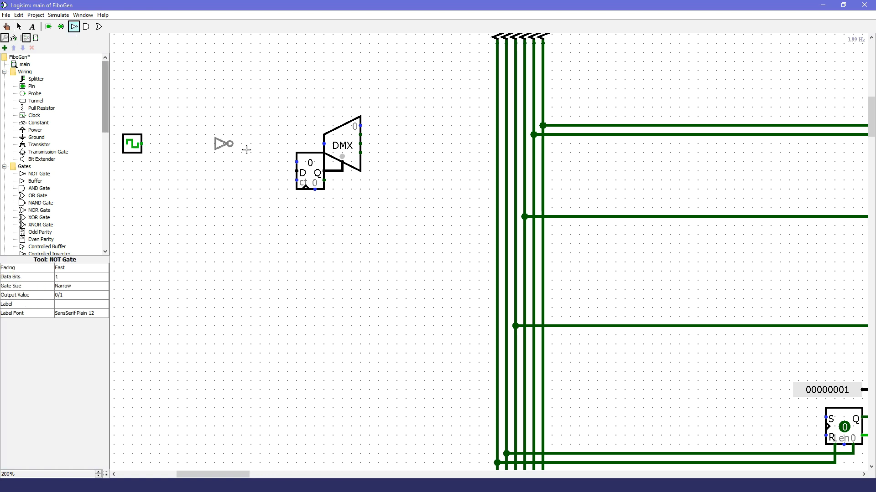
drag(237, 475, 225, 475)
key(Down)
click(405, 169)
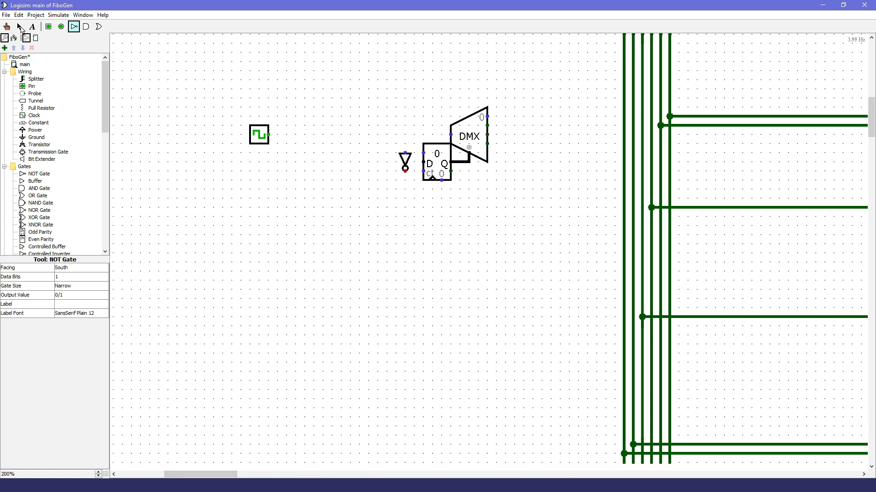
Step: Wire the clock to the demultiplexer's data input and the NOT gate's input, and the gate's output to the counter's clock
click(20, 29)
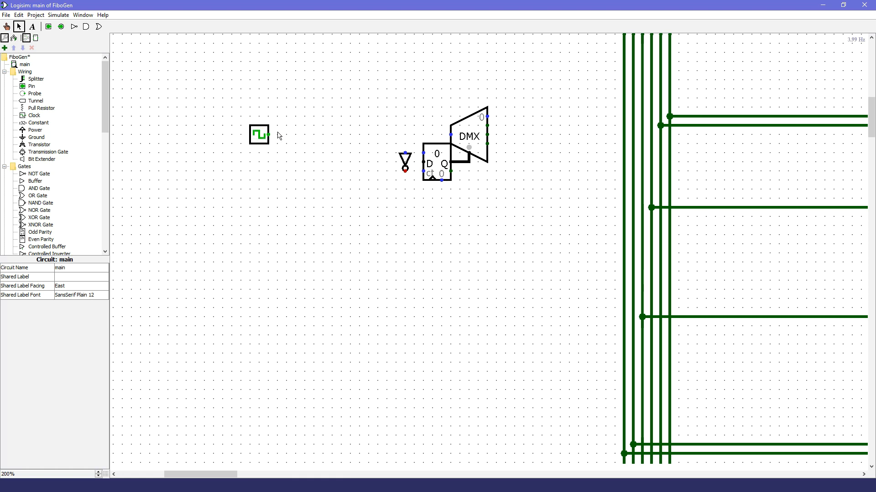
drag(269, 135, 451, 134)
drag(405, 153, 405, 135)
mouse_move(405, 170)
mouse_down()
mouse_move(433, 195)
mouse_move(432, 182)
mouse_up()
Step: Shorten the clock's output wire to a stub, detaching it from the demultiplexer's data input and the NOT gate
scroll(55, 155, down, 5)
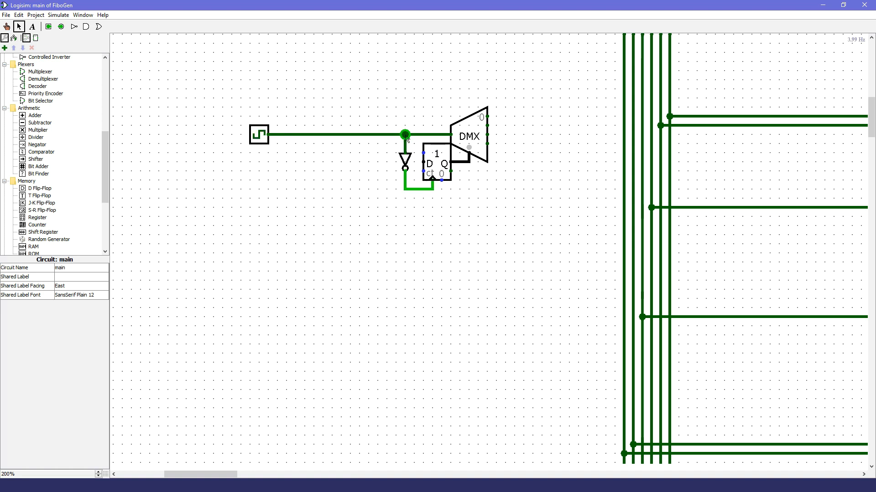
drag(405, 136, 276, 139)
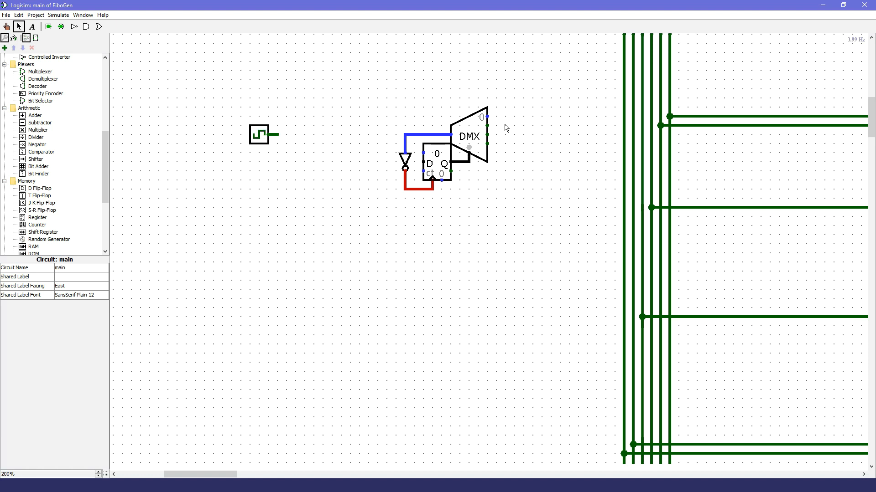
drag(496, 106, 359, 223)
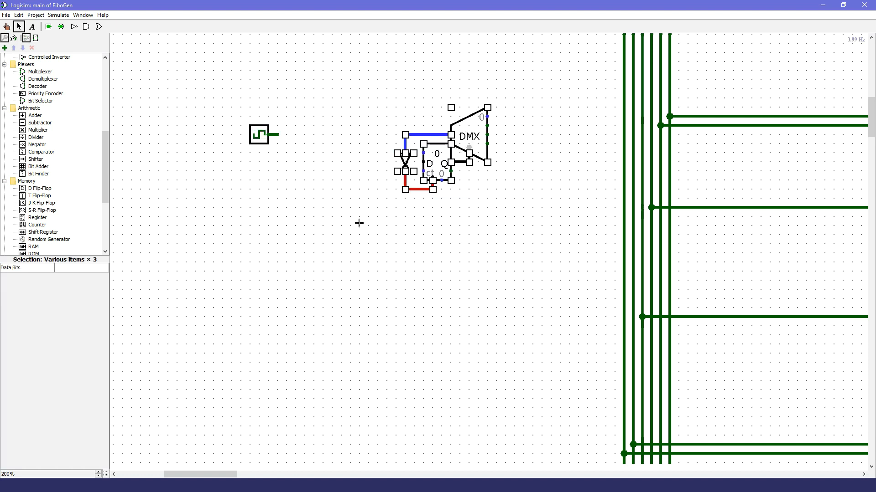
click(453, 244)
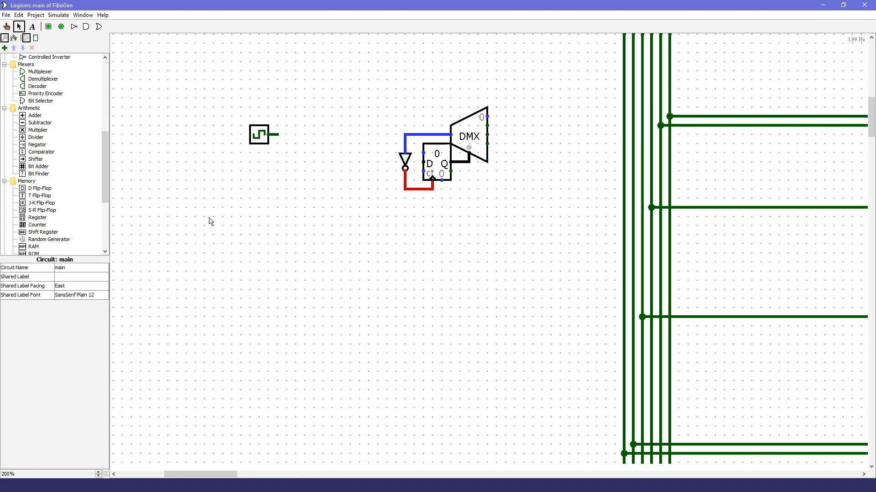
Step: Place an S-R flip-flop and a narrow 2-input AND gate between the clock and the demultiplexer
click(42, 210)
click(341, 180)
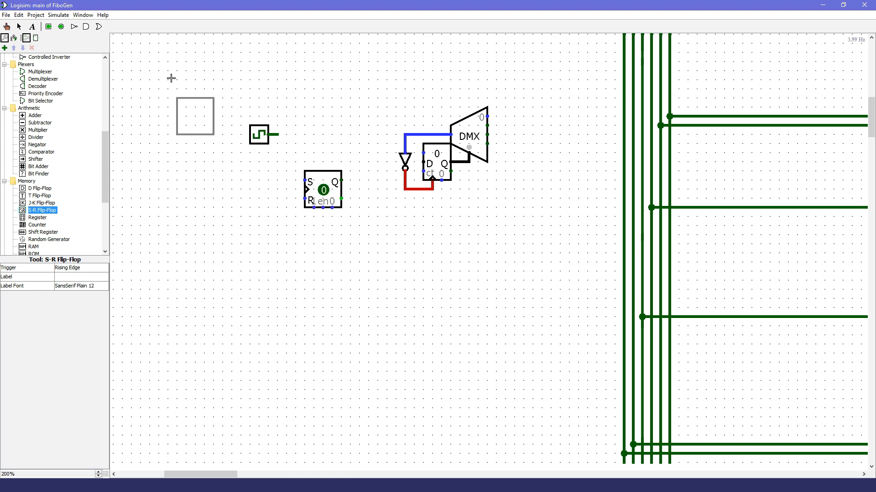
click(86, 26)
click(65, 285)
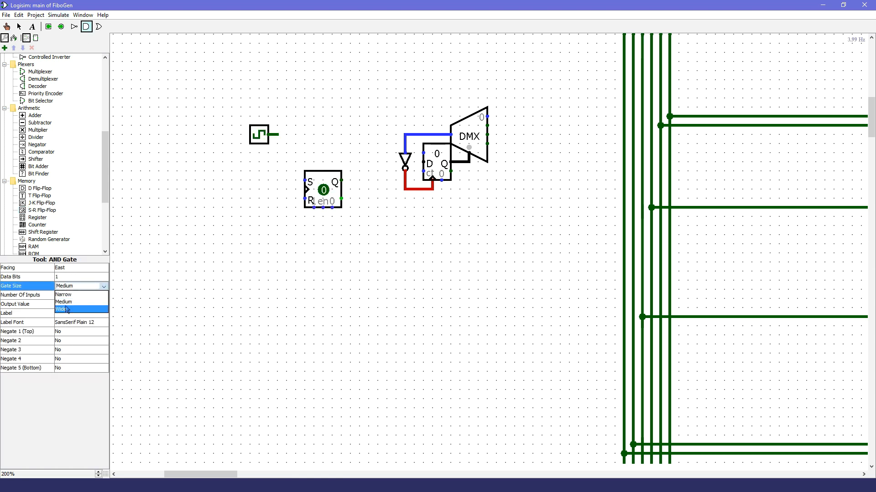
click(64, 295)
click(66, 295)
click(66, 304)
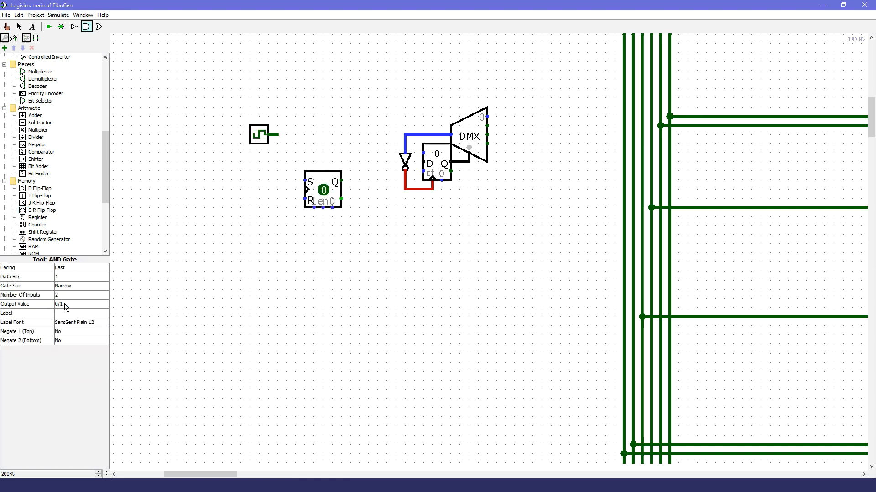
click(395, 135)
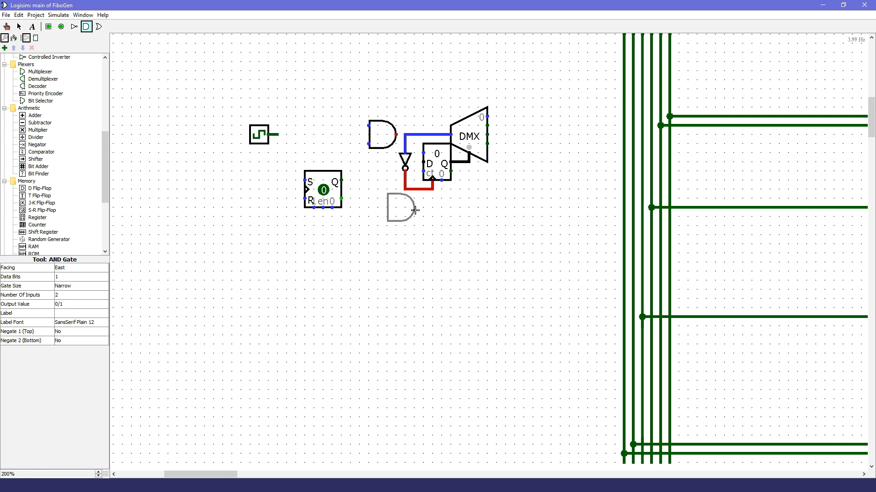
Step: Move the S-R flip-flop beside the AND gate and wire its Q output to the gate's lower input
click(19, 26)
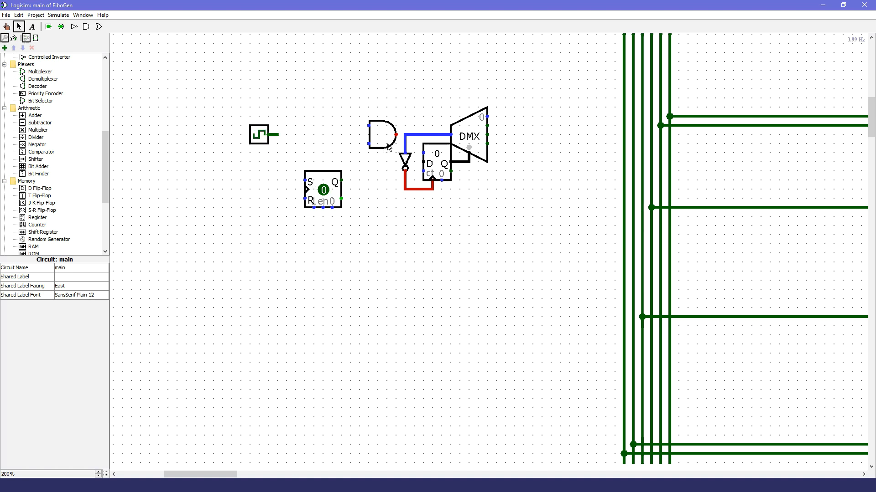
drag(330, 203, 348, 168)
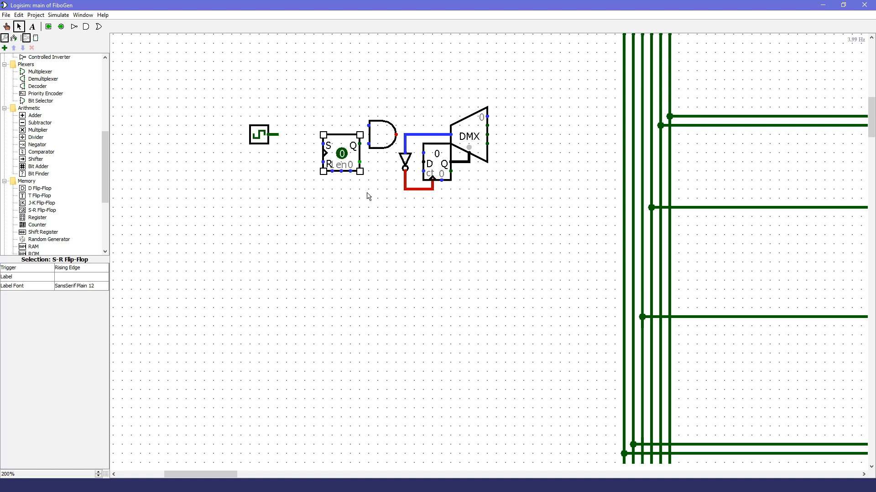
click(391, 162)
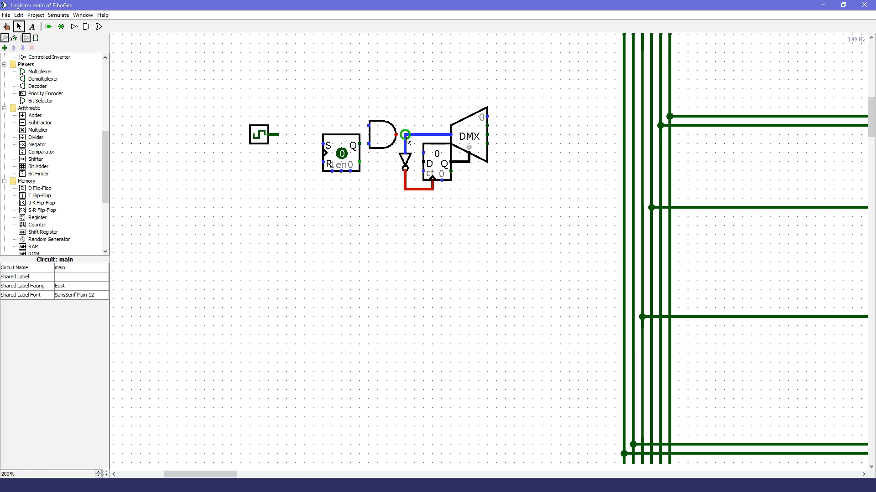
drag(369, 143, 360, 144)
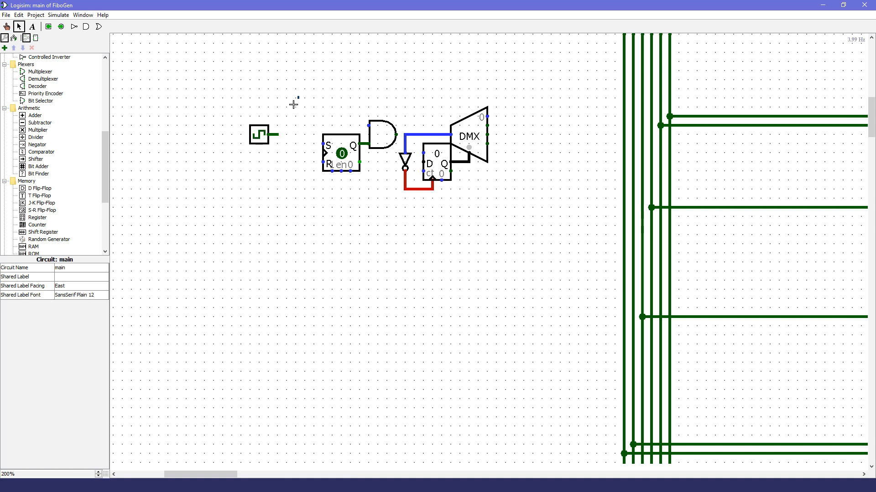
Step: Attach the clock to the AND gate's upper input and stretch its wire so the clock sits well clear of the flip-flop
drag(299, 96, 231, 166)
drag(259, 139, 367, 129)
click(356, 132)
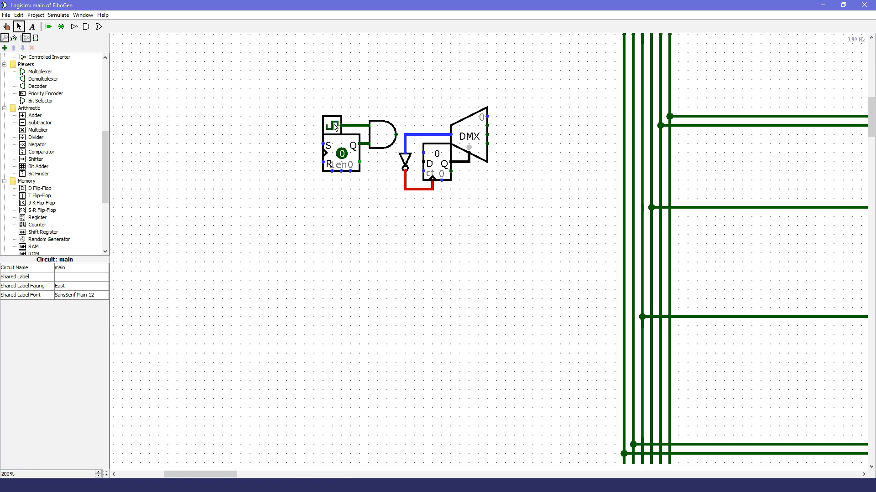
drag(335, 127, 142, 125)
click(271, 263)
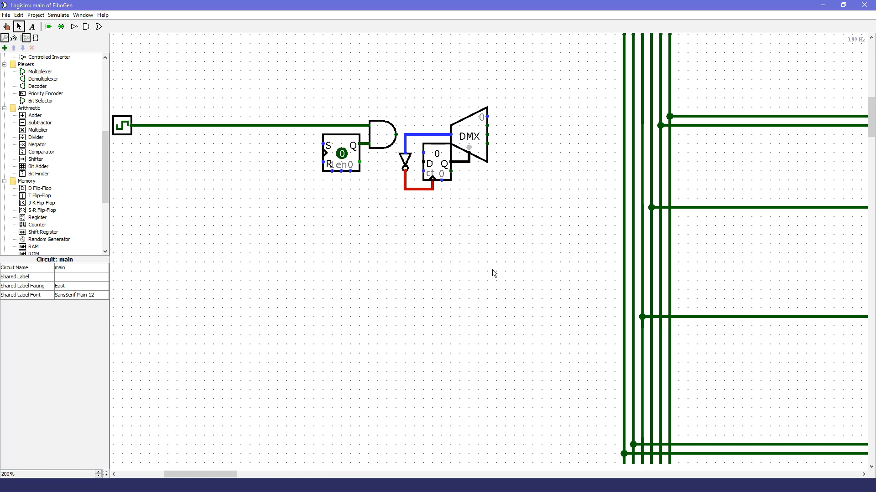
Step: Test the clock gating by toggling the S-R flip-flop's stored state to 1 and back to 0
click(6, 26)
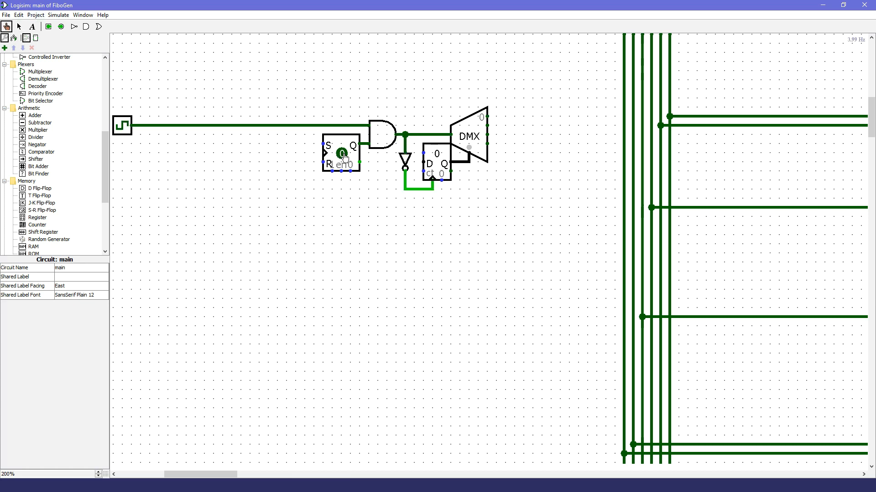
click(343, 155)
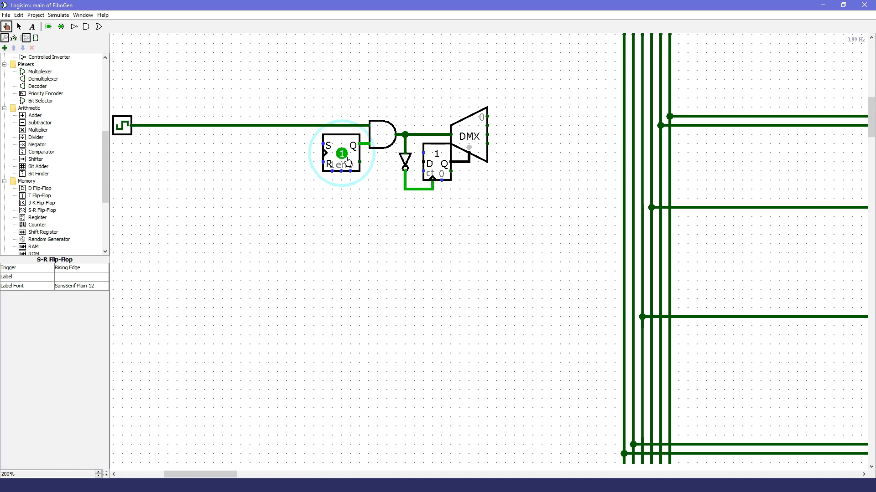
click(353, 156)
Step: Trace the control lines that feed register A's clear input and the clear input of the buffers' S-R flip-flop
scroll(48, 205, up, 7)
click(47, 203)
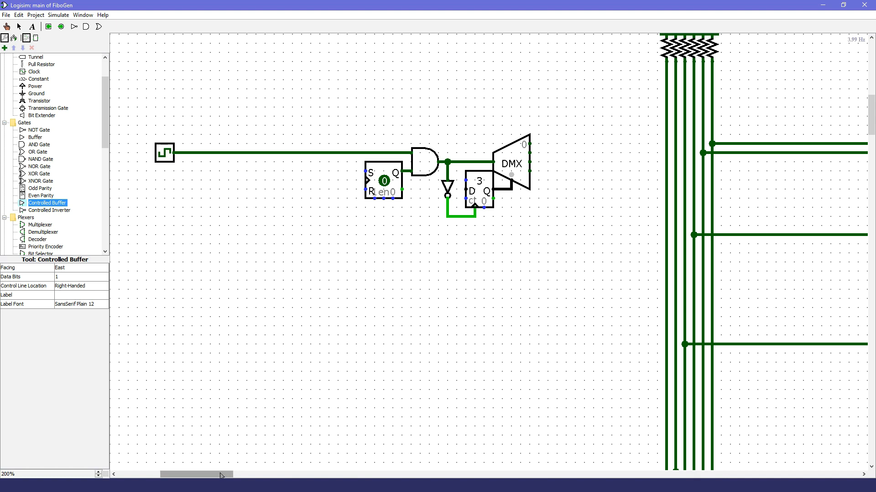
drag(202, 475, 221, 478)
click(19, 26)
mouse_move(340, 145)
mouse_down()
mouse_move(472, 146)
mouse_move(338, 146)
mouse_up()
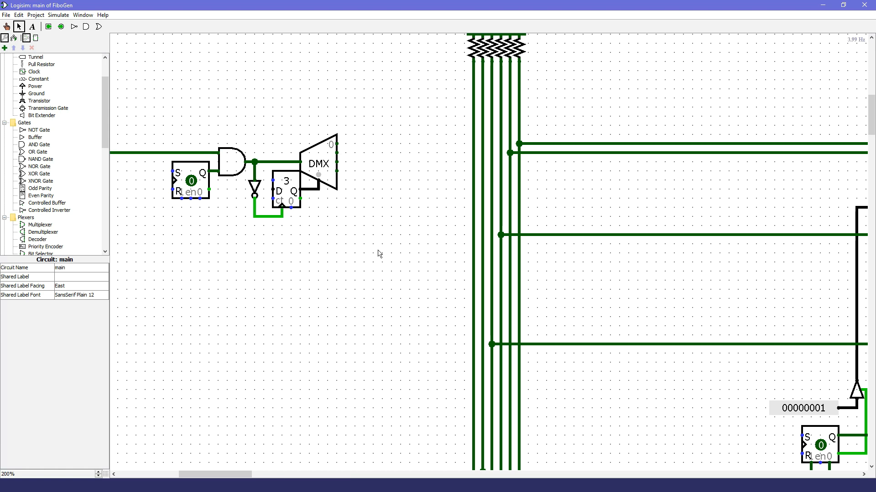
scroll(412, 305, down, 3)
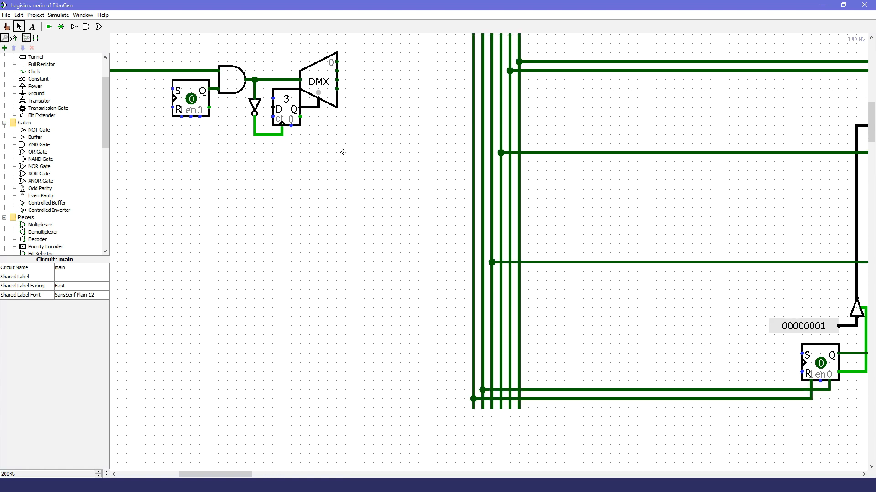
scroll(319, 278, up, 2)
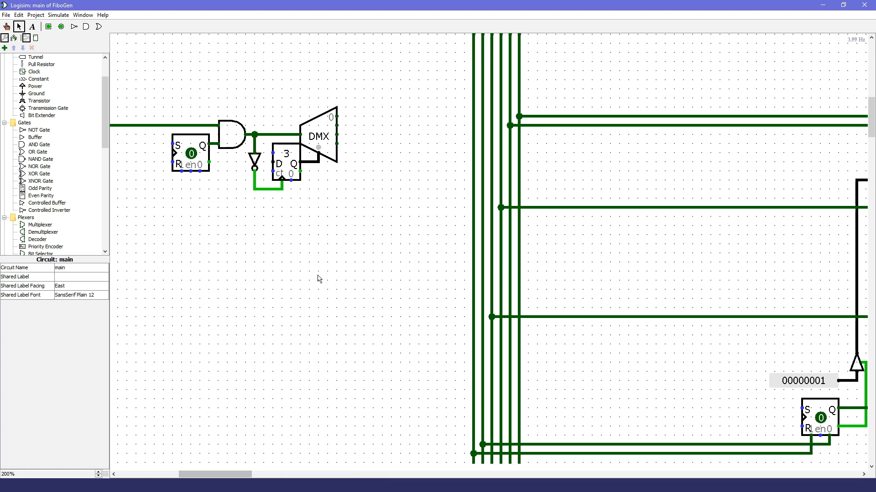
click(6, 26)
drag(205, 475, 231, 476)
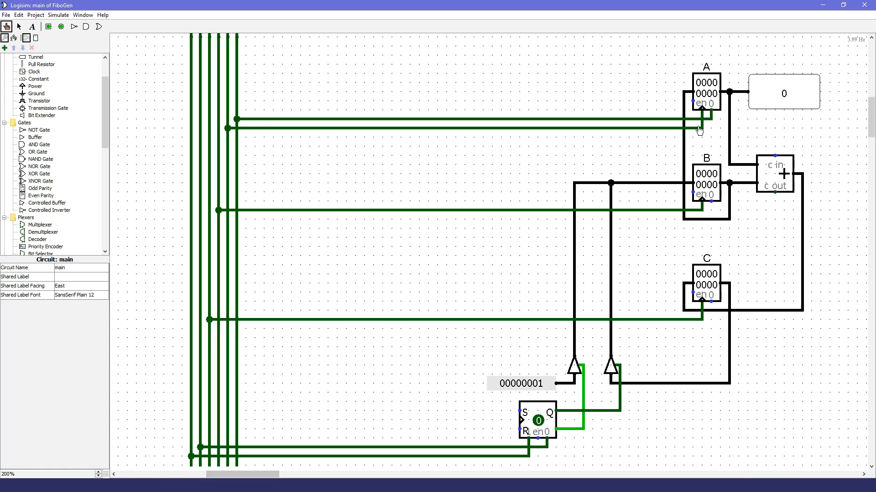
click(713, 120)
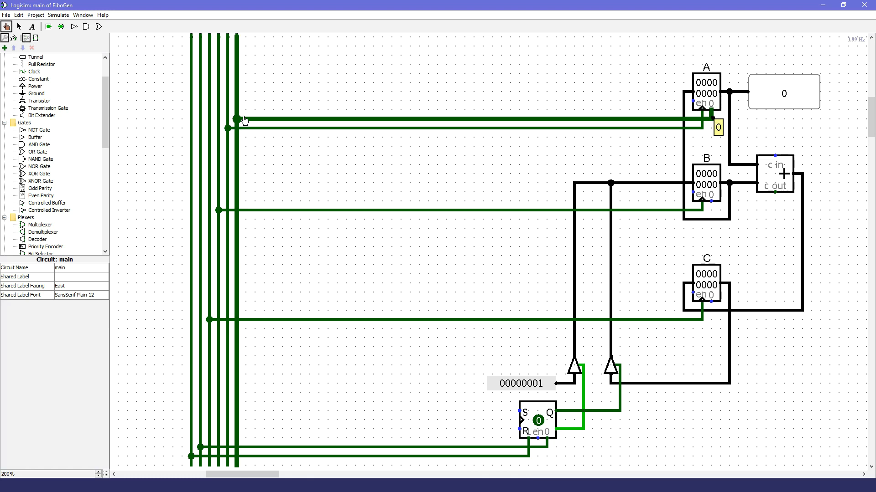
click(546, 450)
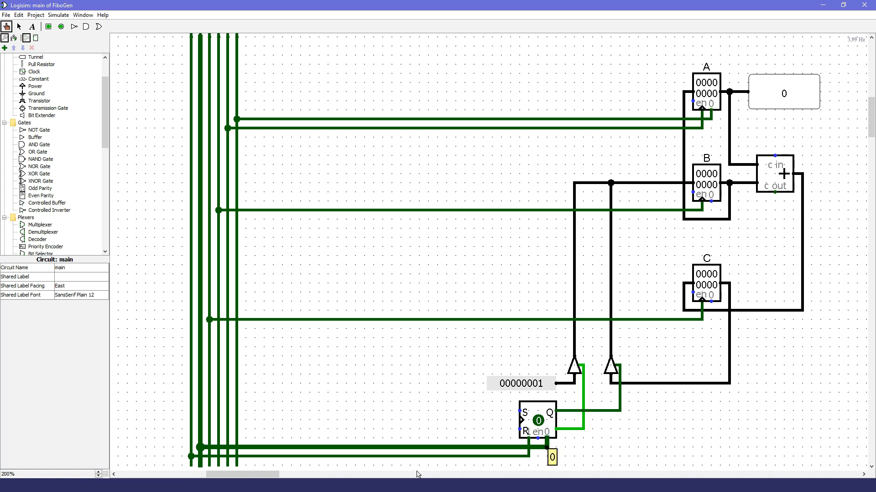
Step: Place two east-facing controlled buffers one above the other beside the vertical control lines
click(59, 205)
click(175, 61)
click(175, 88)
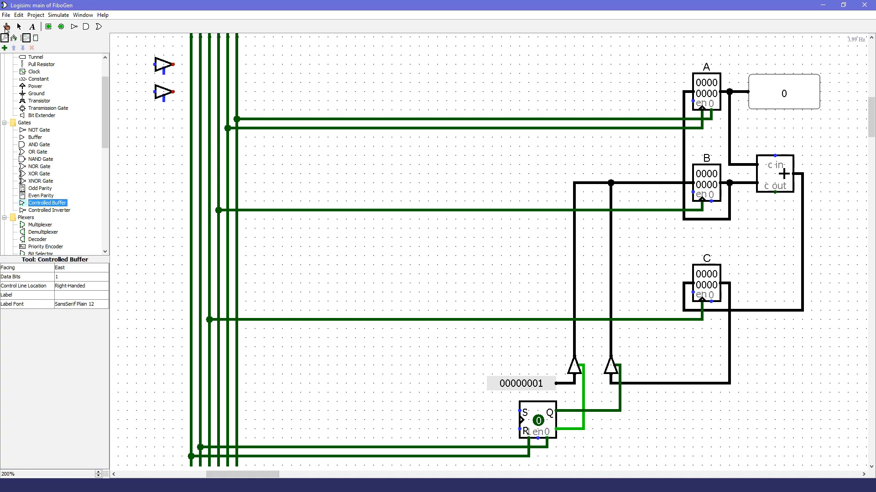
Step: Check the initial assignments in Fibonacci.py and trace the clock line of register B in the circuit
key(alt+Tab)
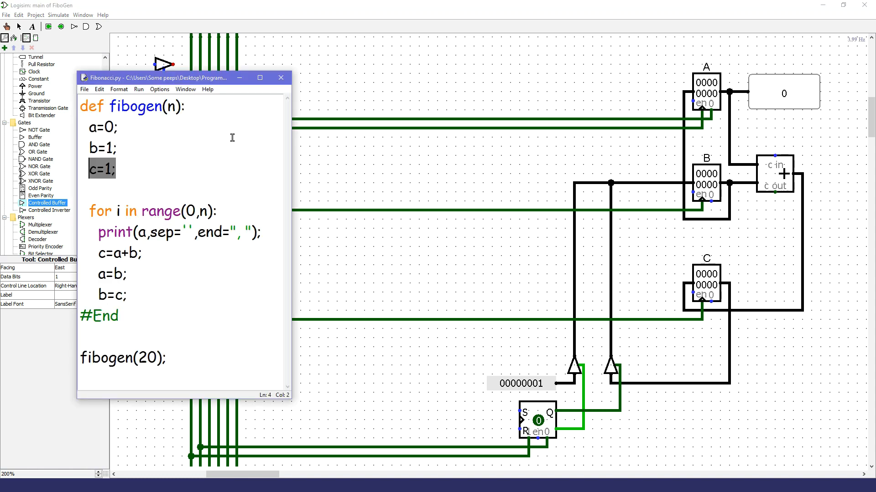
click(372, 15)
click(6, 26)
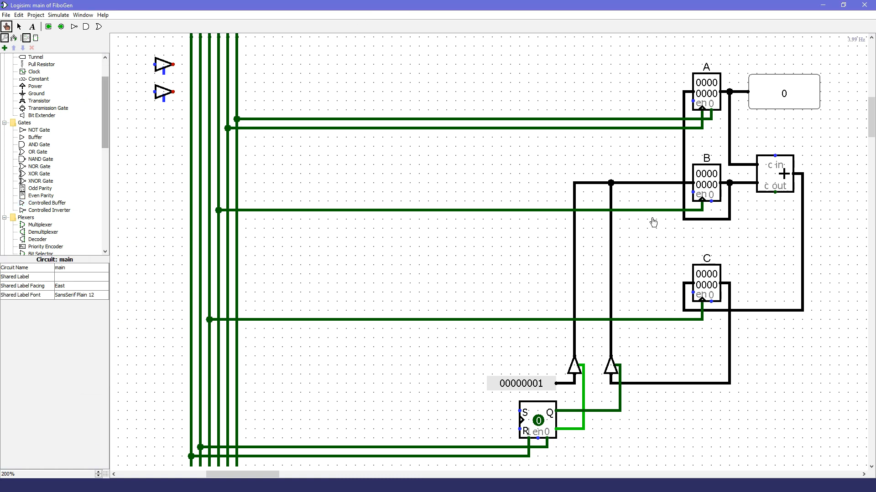
click(653, 210)
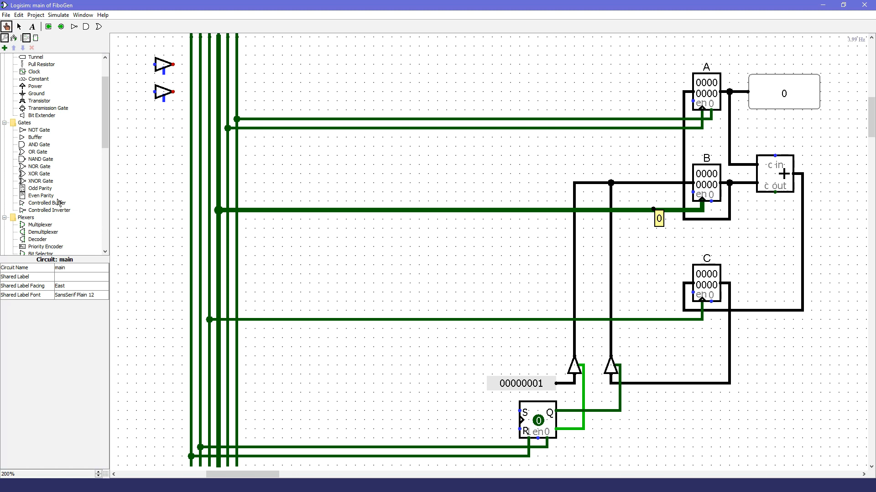
Step: Place a third controlled buffer below the first two, leaving a gap between them
click(59, 203)
click(173, 138)
click(7, 27)
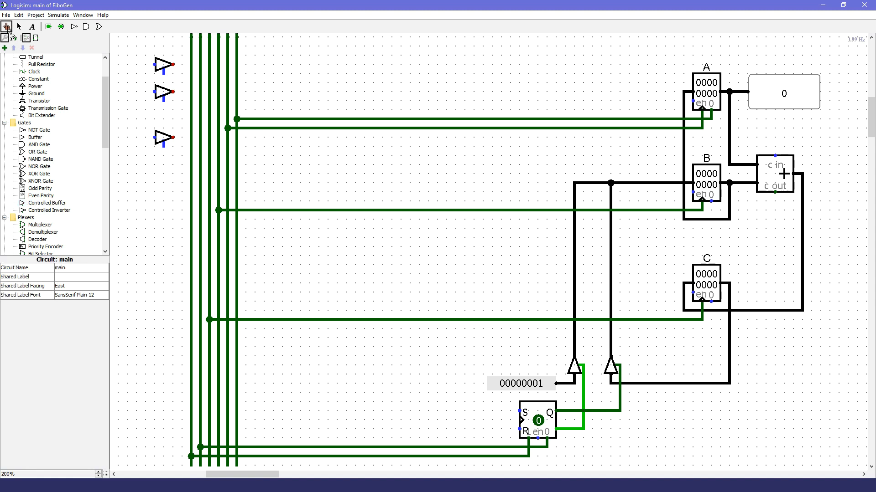
Step: Recheck the code in Fibonacci.py and place a fourth controlled buffer below the third one
click(225, 486)
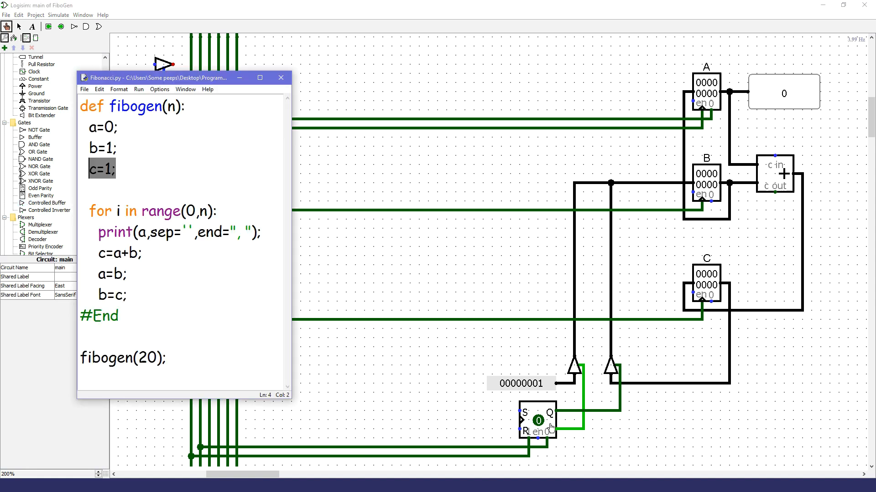
click(388, 10)
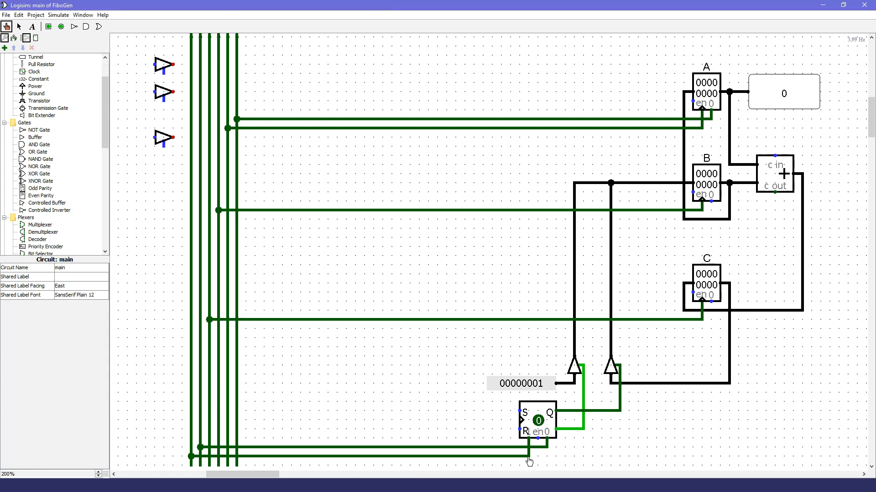
click(55, 207)
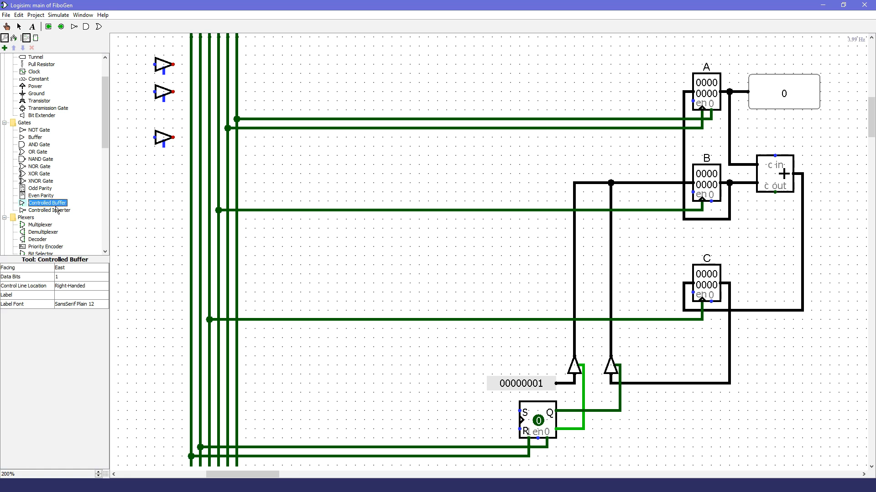
click(173, 183)
Step: Wire the first two buffers' outputs to register A's and the flip-flop's clear lines, and tie all four buffers' control pins to their inputs
click(18, 26)
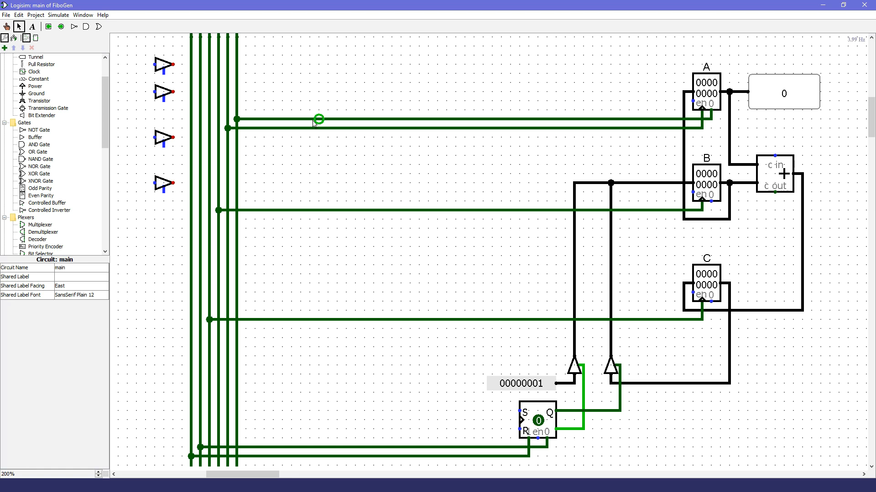
drag(174, 64, 237, 64)
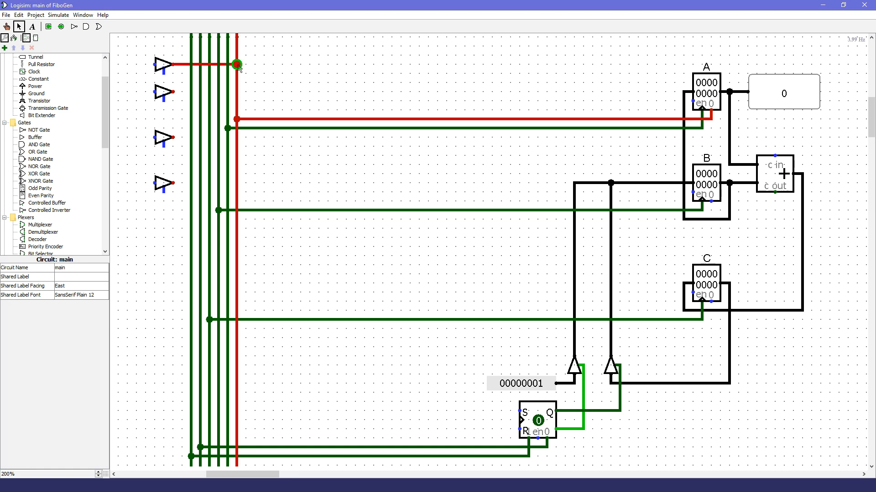
drag(197, 95, 200, 92)
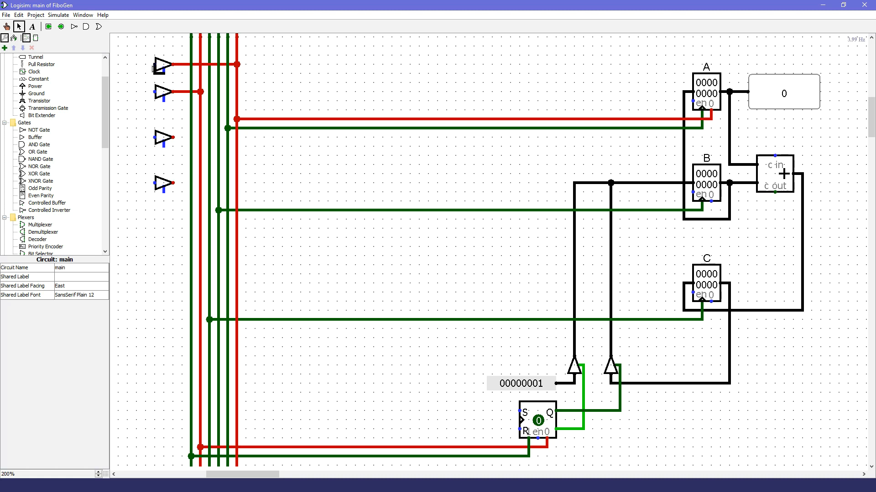
drag(163, 100, 155, 102)
drag(155, 186, 154, 182)
Step: Wire the third buffer's output to register B's clock line and the fourth buffer's output to the flip-flop's preset line
click(7, 26)
click(465, 211)
click(18, 27)
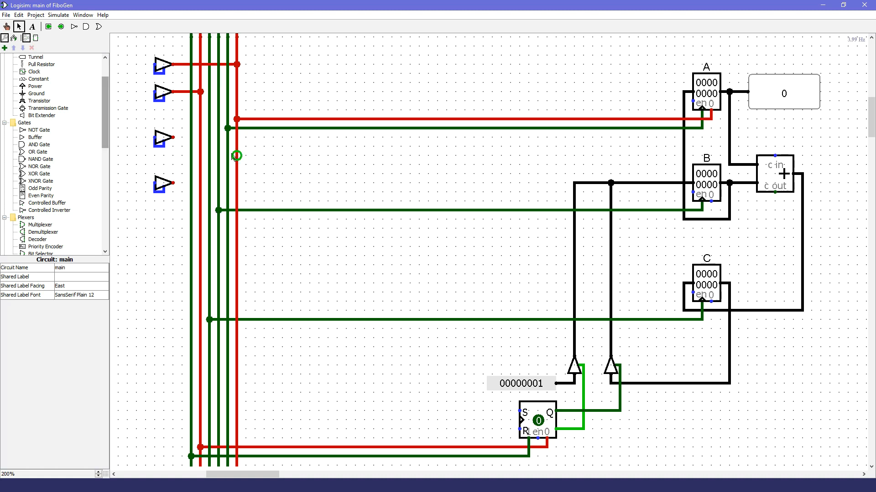
drag(174, 136, 220, 139)
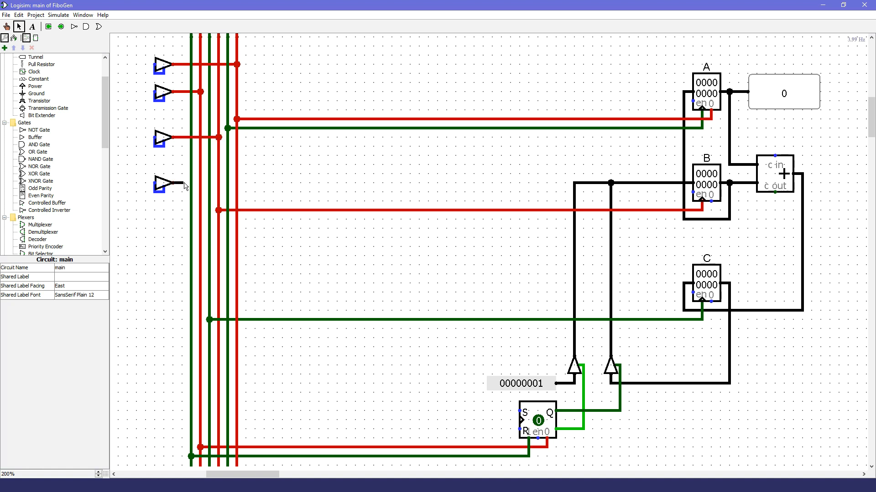
key(ctrl+1)
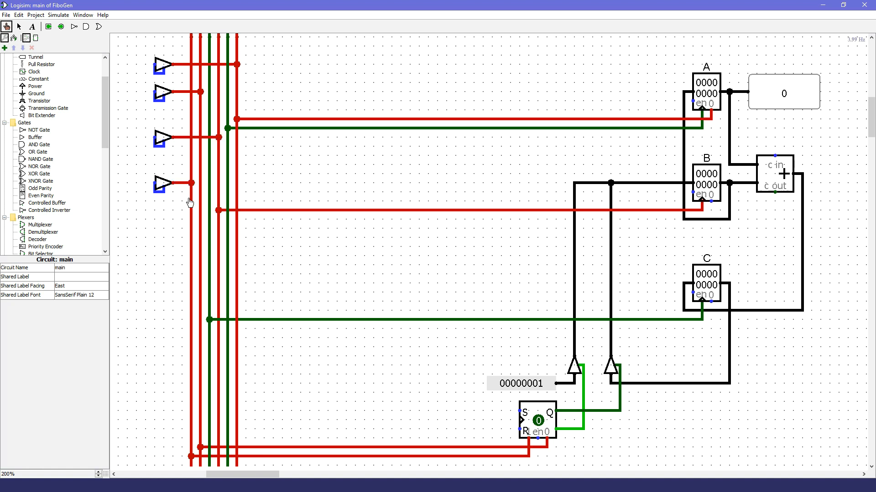
click(191, 201)
key(ctrl+2)
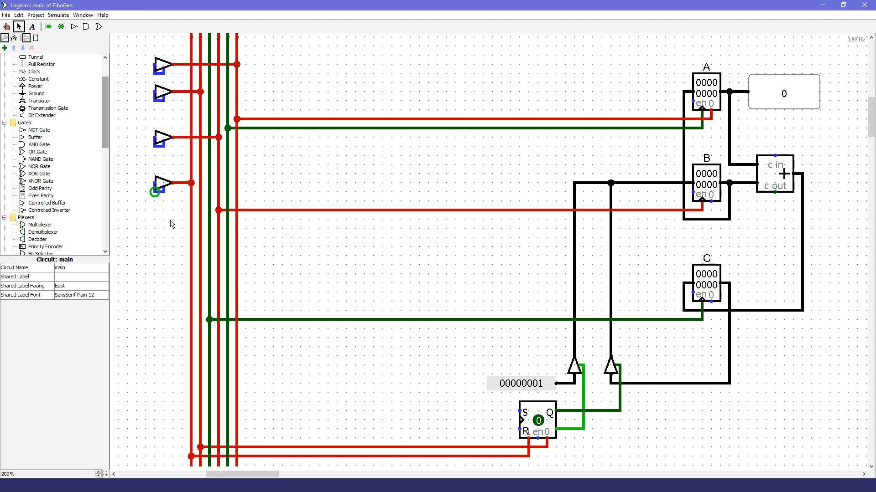
Step: Move the demultiplexer, counter and gating circuit closer to the four buffers and wire the demultiplexer's first output to the first two buffers
drag(271, 476, 244, 477)
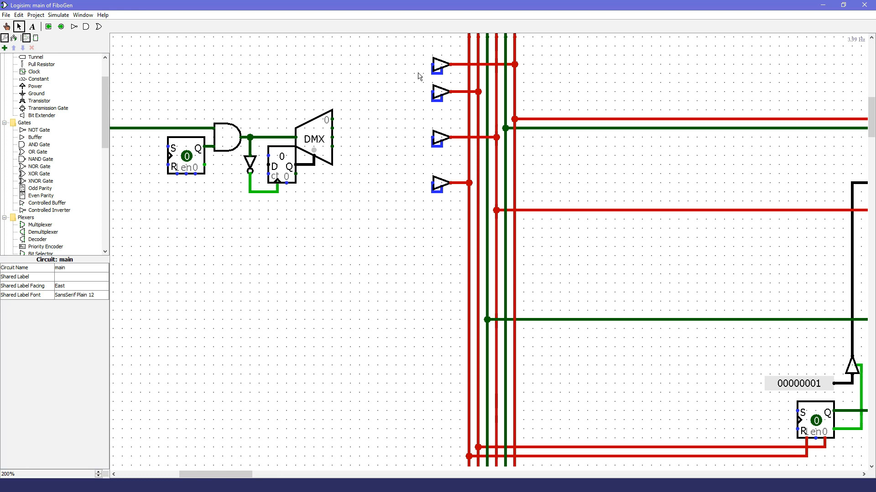
scroll(360, 183, up, 3)
drag(239, 477, 217, 476)
drag(155, 278, 579, 148)
drag(543, 198, 644, 119)
click(579, 300)
drag(653, 119, 644, 119)
drag(207, 62, 630, 203)
drag(608, 137, 581, 136)
Step: Wire the demultiplexer's second output to the third buffer and its third output to the fourth buffer
click(615, 196)
drag(654, 192, 635, 128)
mouse_move(654, 238)
mouse_down()
mouse_move(639, 151)
mouse_move(626, 137)
mouse_up()
drag(635, 128, 599, 129)
drag(599, 137, 626, 137)
click(678, 238)
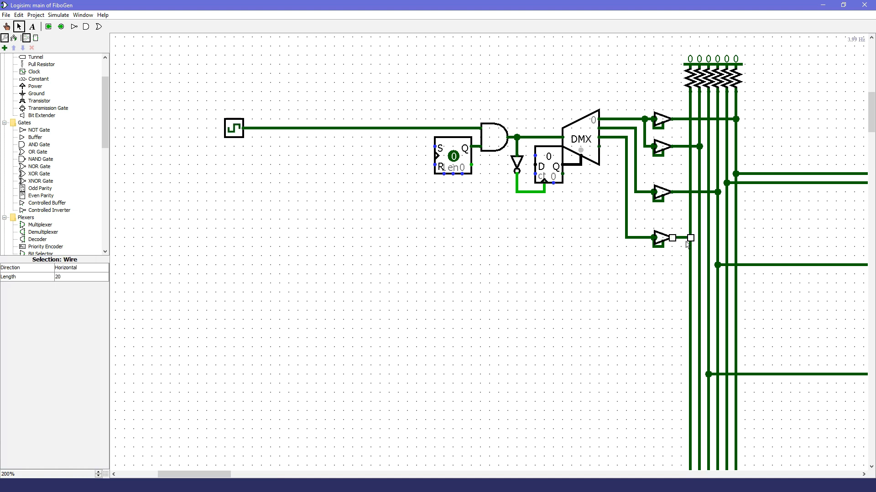
Step: Probe the fourth buffer's control line and trace it between the demultiplexer and the lower flip-flop
drag(182, 475, 212, 474)
scroll(355, 436, down, 3)
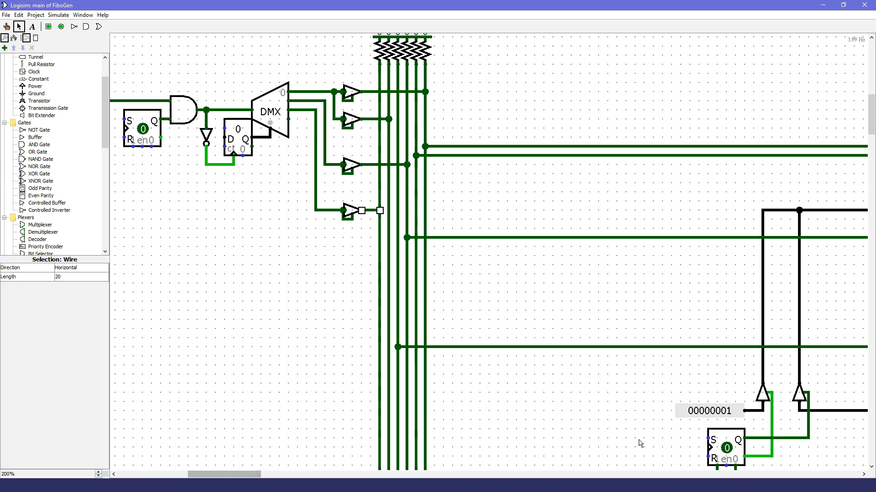
key(ctrl+1)
click(380, 182)
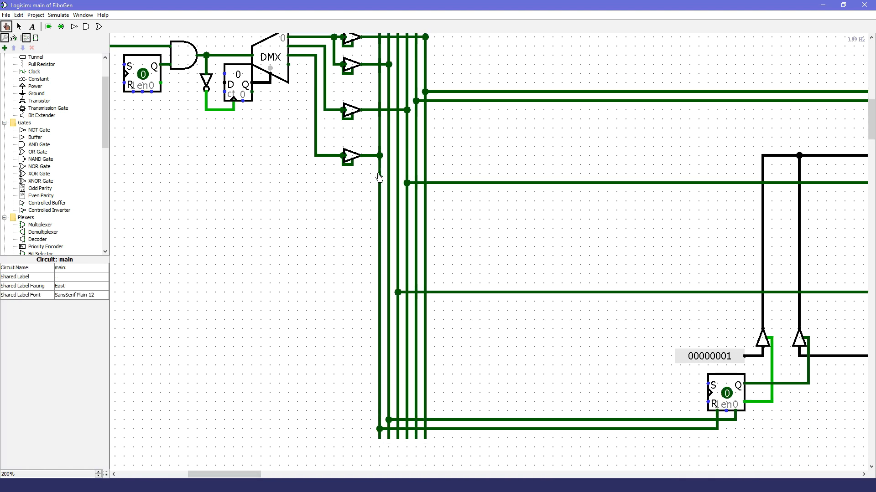
scroll(252, 225, up, 2)
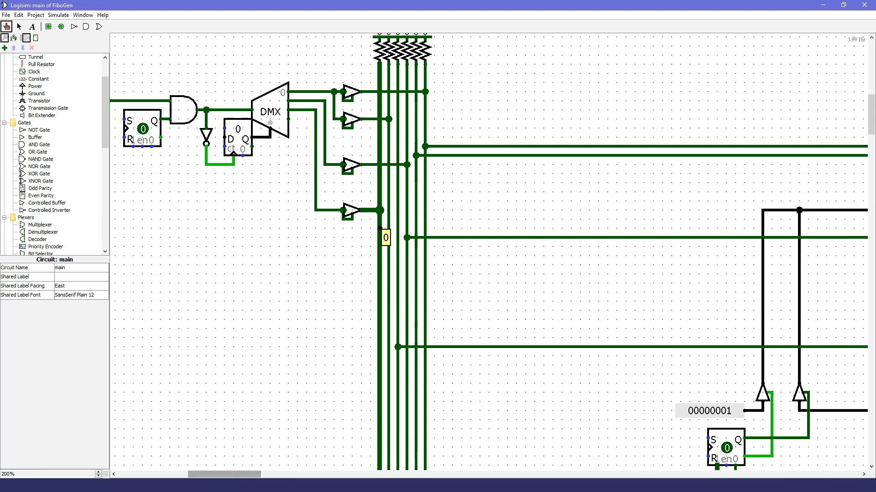
scroll(253, 227, left, 4)
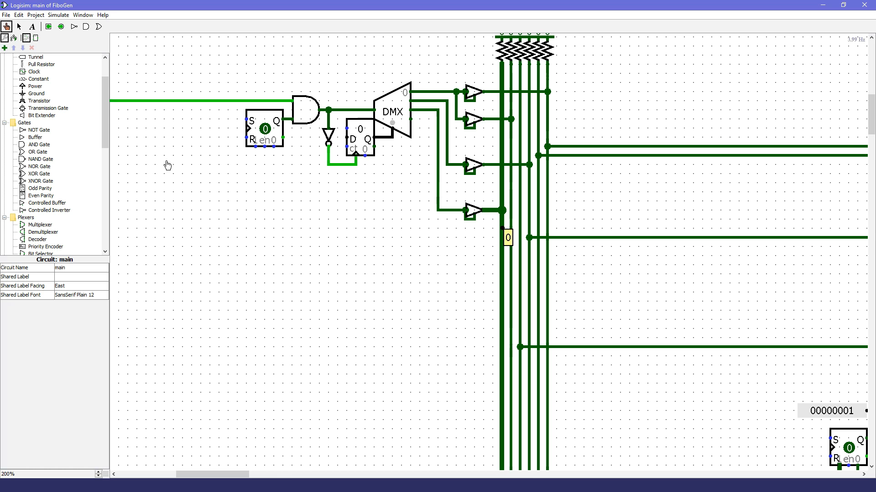
click(284, 303)
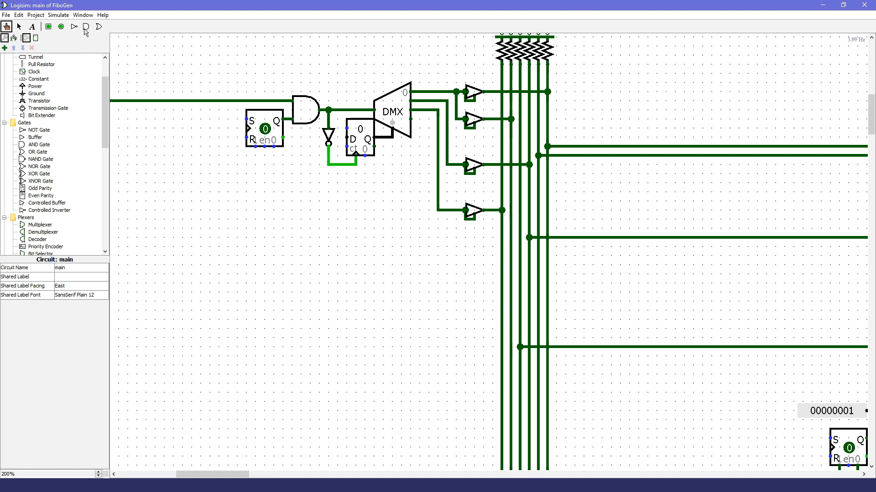
Step: Place a west-facing AND gate in the empty area below the gating flip-flop, with a west-facing NOT gate on its lower input
click(85, 28)
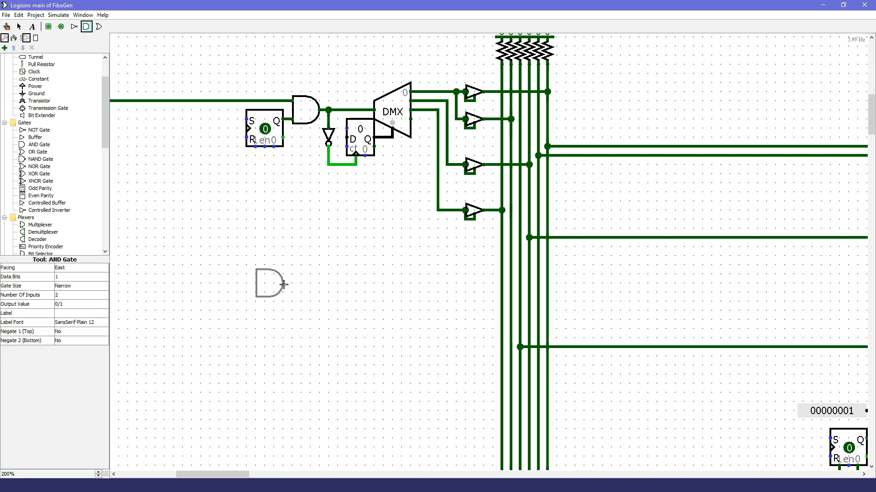
key(Left)
click(256, 283)
click(74, 27)
key(Left)
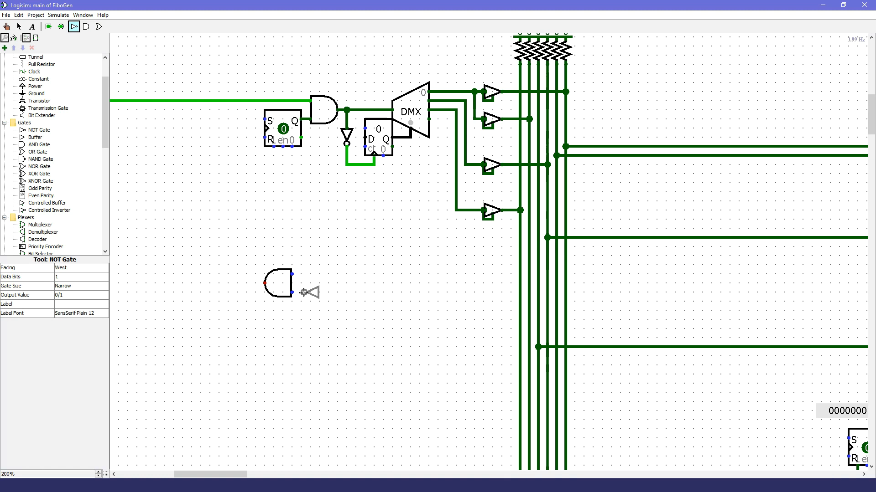
click(293, 293)
Step: Place a south-facing NOT gate above the pair and wire its output to the AND gate's upper input and the other NOT gate
key(Down)
click(318, 256)
drag(320, 255, 292, 265)
drag(319, 265, 311, 283)
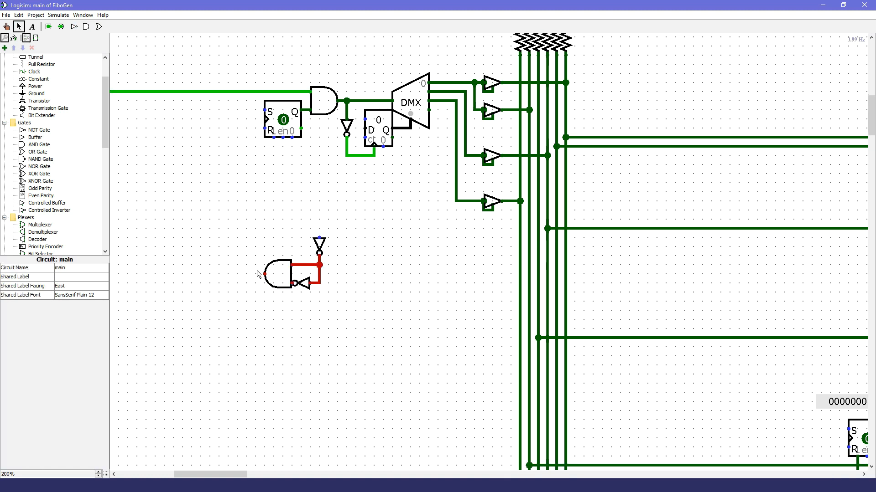
Step: Add an input pin wired to the upper NOT gate and an output pin on the new AND gate's output
scroll(228, 224, right, 1)
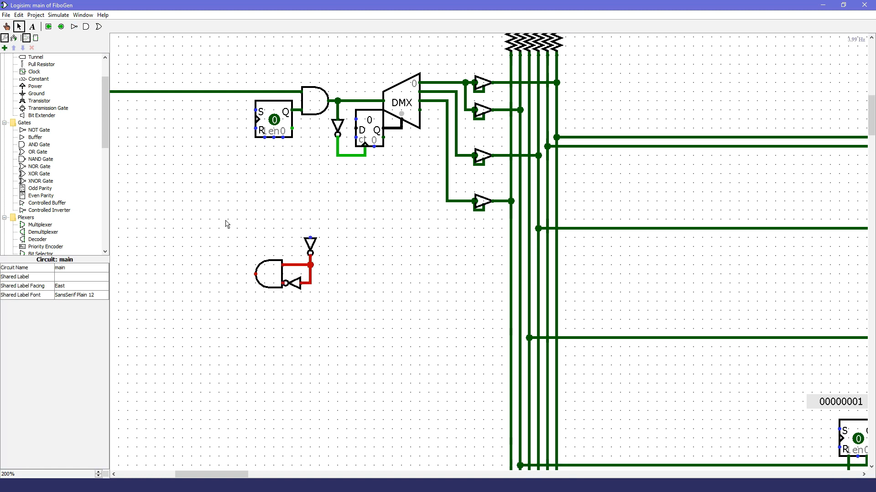
click(50, 28)
click(293, 225)
click(62, 28)
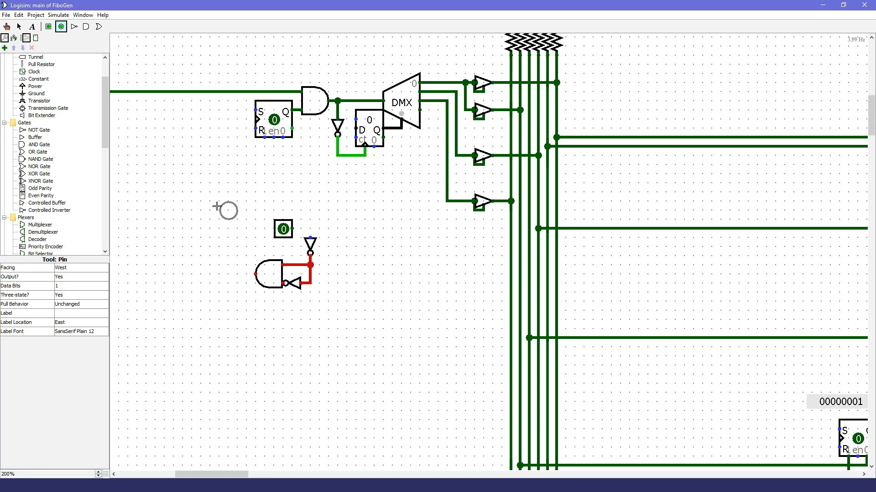
click(238, 274)
click(19, 27)
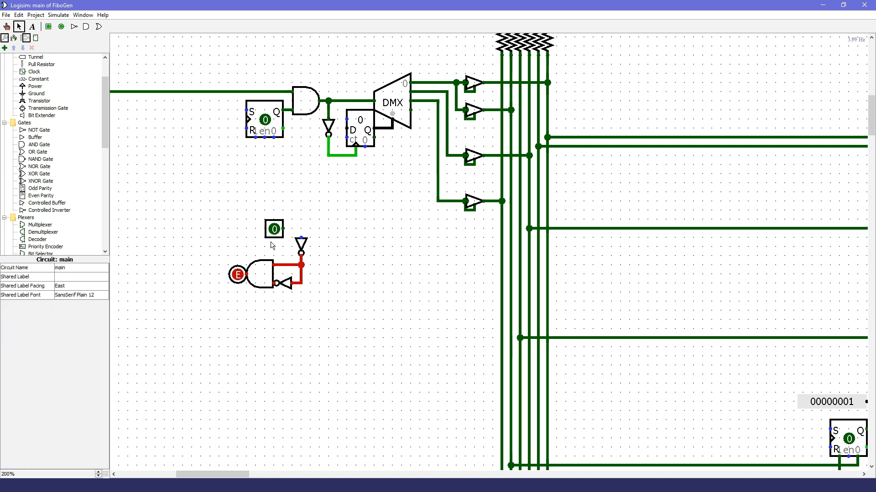
drag(283, 229, 301, 238)
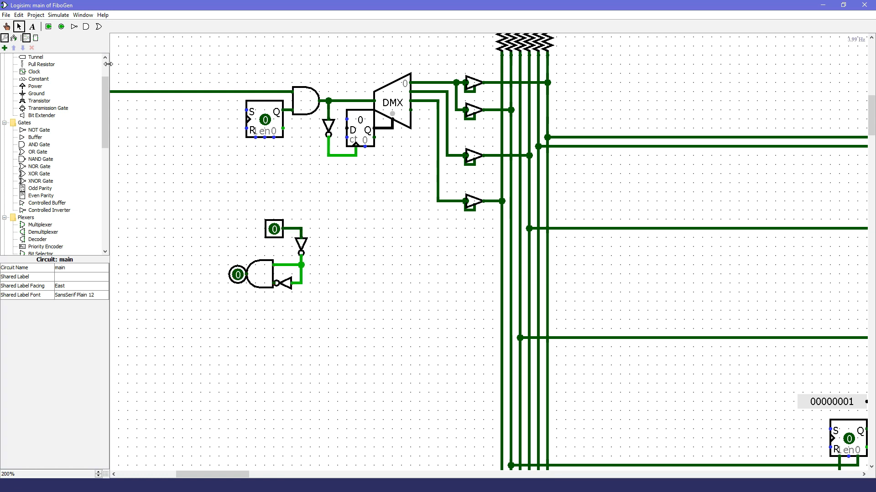
Step: Disable continuous simulation, toggle the test input pin and step the signal through the NOT and AND gates
click(66, 18)
click(75, 29)
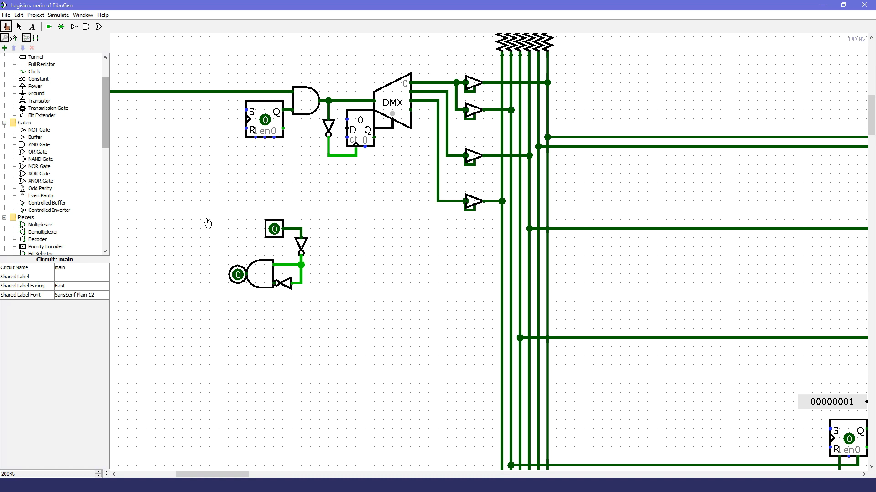
click(279, 234)
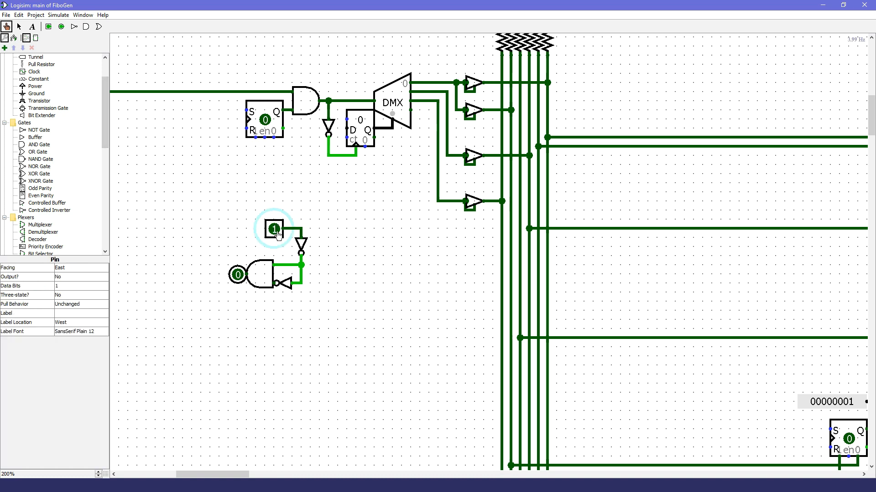
key(ctrl+i)
key(ctrl+i)
key(ctrl+i)
key(ctrl+i)
key(ctrl+i)
key(ctrl+i)
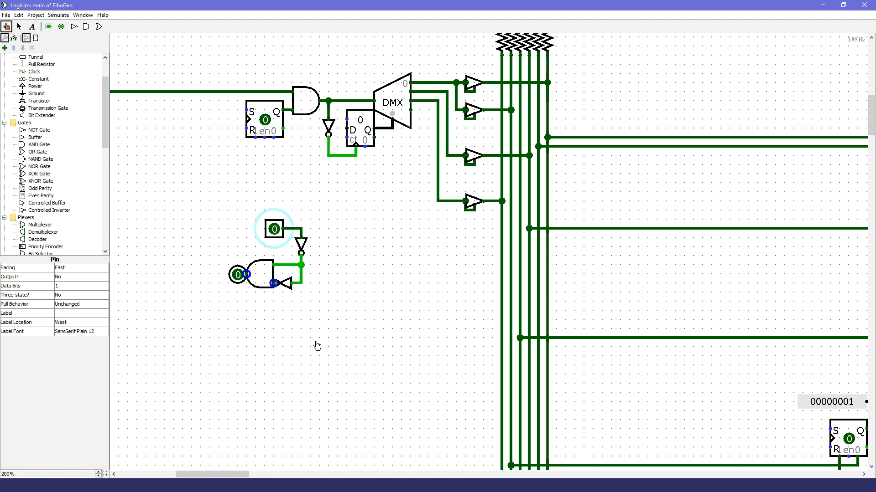
Step: Delete the test input pin with its wire and the test output pin from the NOT and AND gate circuit
key(ctrl+2)
drag(214, 180, 328, 245)
key(Delete)
drag(196, 245, 263, 304)
key(Delete)
Step: Move the pulse circuit below the fourth buffer, feed it from the demultiplexer's third output, and wire its output to the gating flip-flop's clear
drag(364, 345, 186, 204)
drag(258, 274, 394, 247)
click(495, 212)
drag(439, 212, 437, 201)
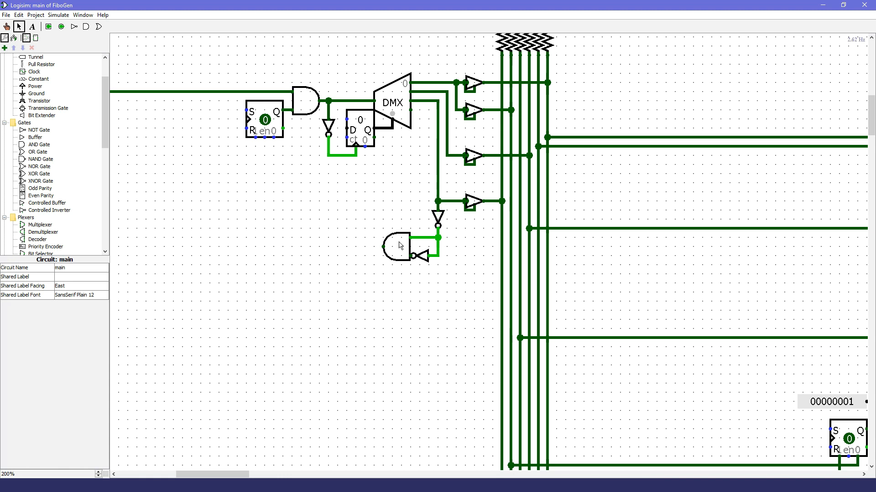
mouse_move(383, 247)
mouse_down()
mouse_move(202, 150)
mouse_move(276, 151)
mouse_move(274, 138)
mouse_up()
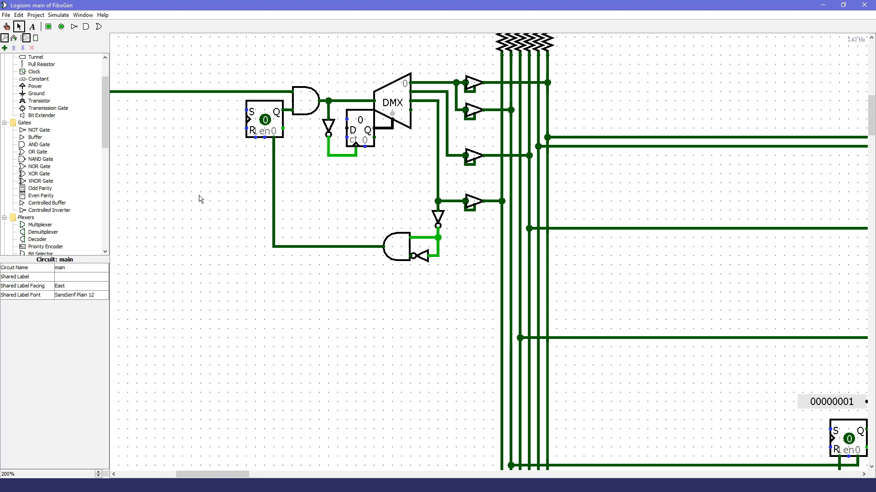
Step: Set the clock-gating flip-flop to 1 to run the initialisation sequence
click(7, 26)
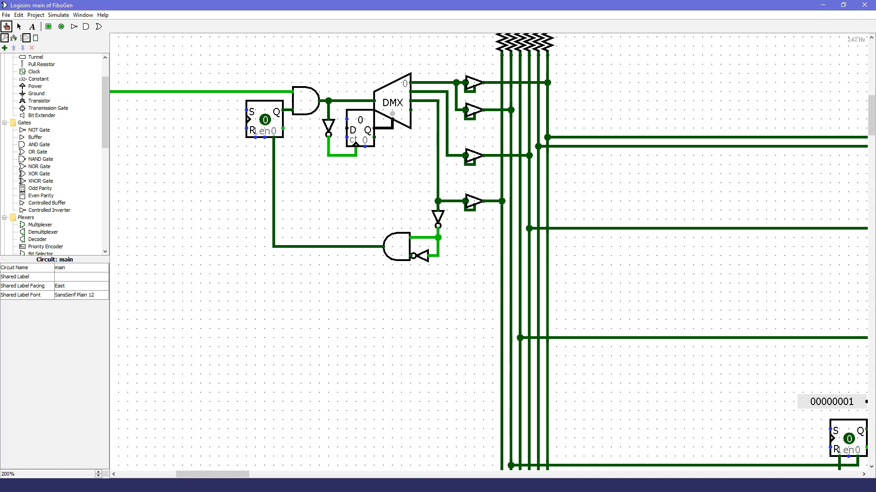
mouse_move(217, 474)
mouse_down()
mouse_move(204, 475)
mouse_move(232, 476)
mouse_up()
scroll(315, 346, up, 3)
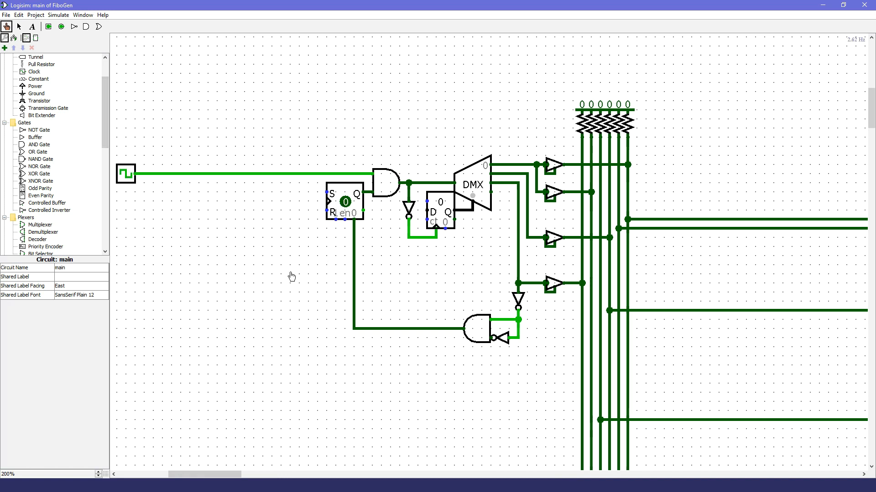
click(346, 203)
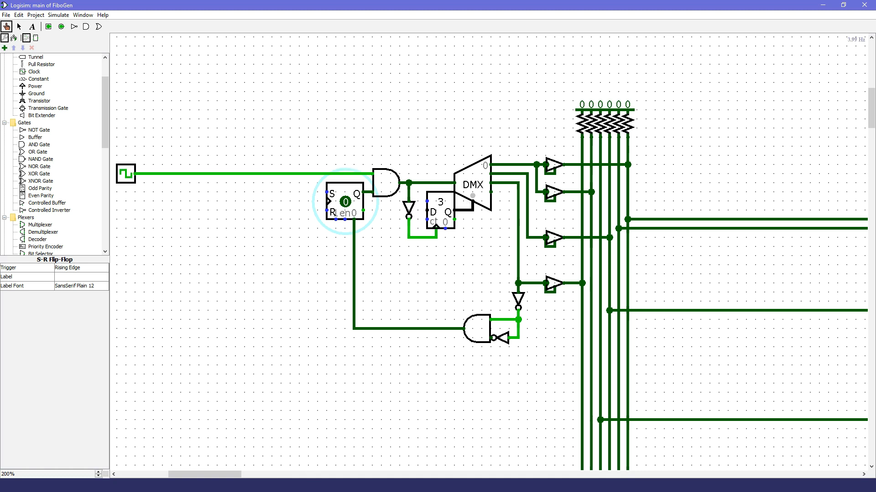
Step: Check the print statement in Fibonacci.py and inspect register A's connection to the display
click(391, 486)
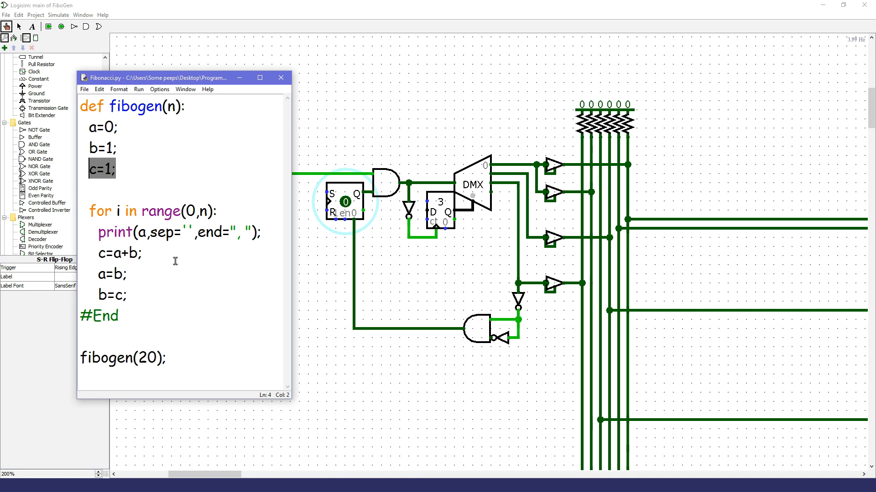
drag(268, 232, 98, 231)
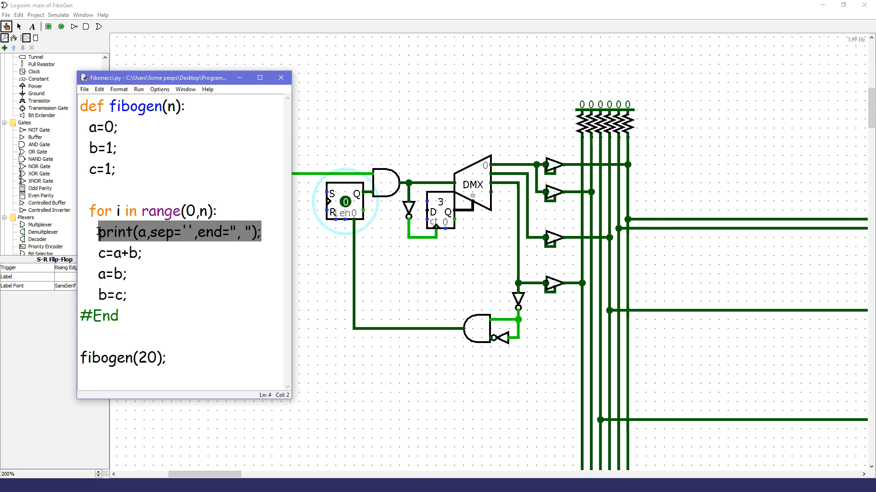
drag(248, 474, 270, 474)
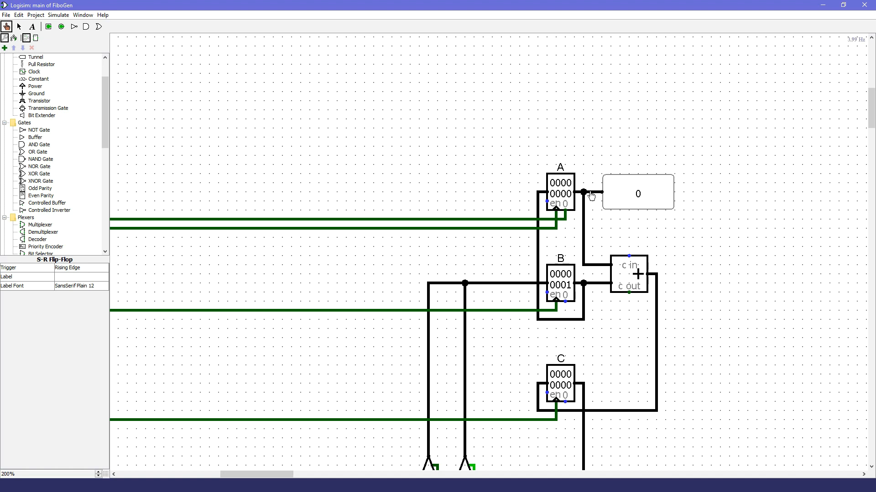
drag(259, 474, 220, 474)
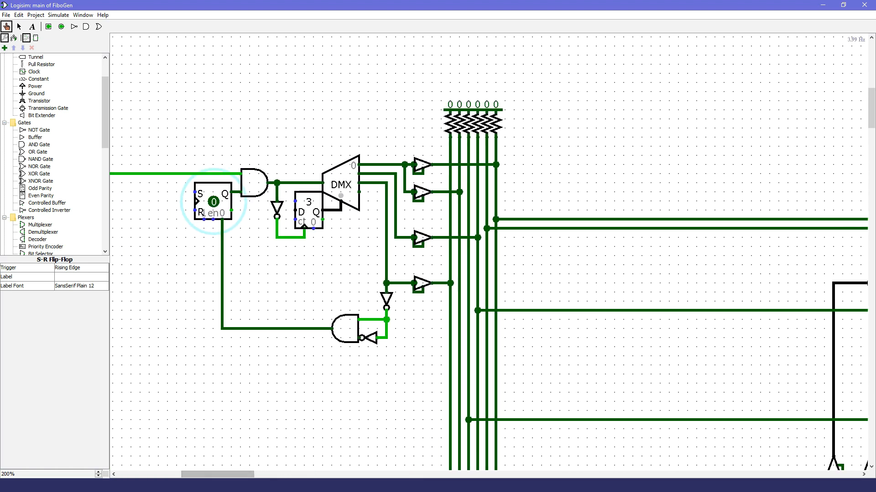
Step: Check the c=a+b statement in Fibonacci.py and probe register C's clock line in the circuit
key(alt+Tab)
drag(159, 256, 99, 254)
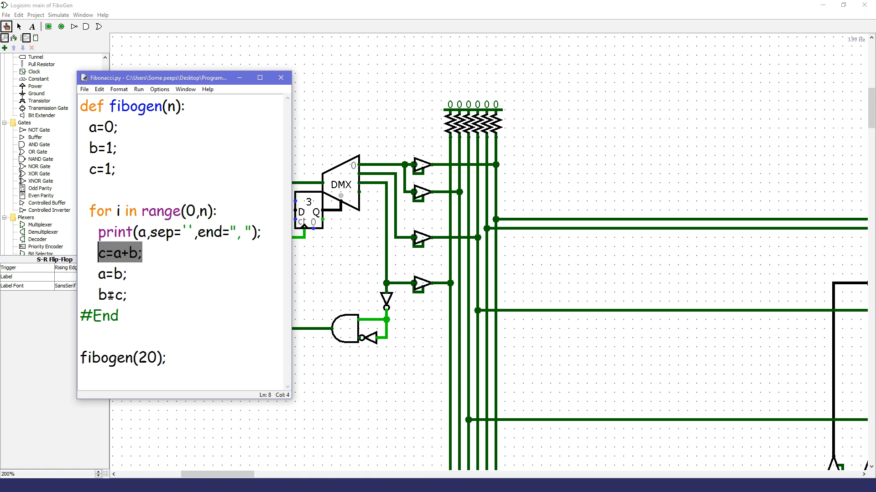
click(350, 416)
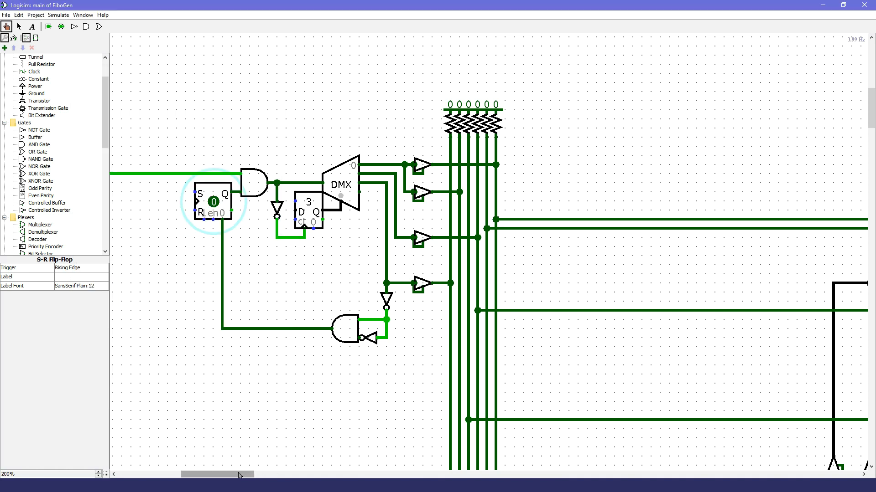
drag(239, 475, 275, 476)
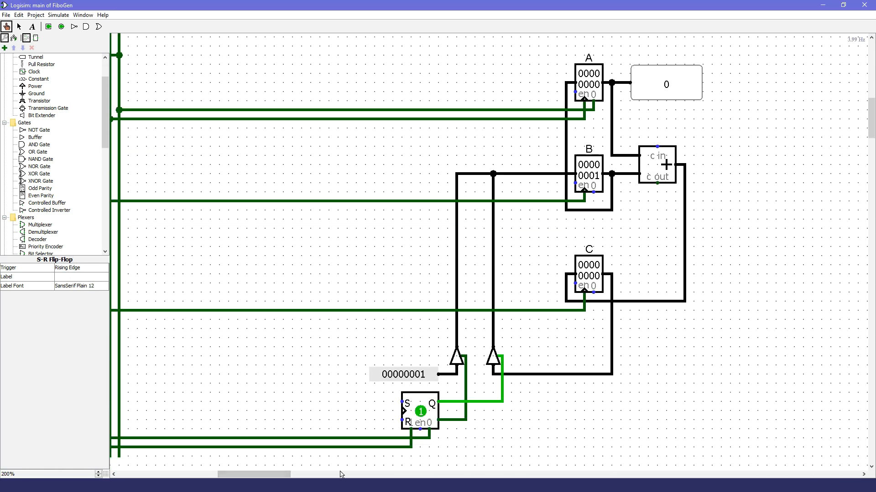
drag(275, 475, 267, 477)
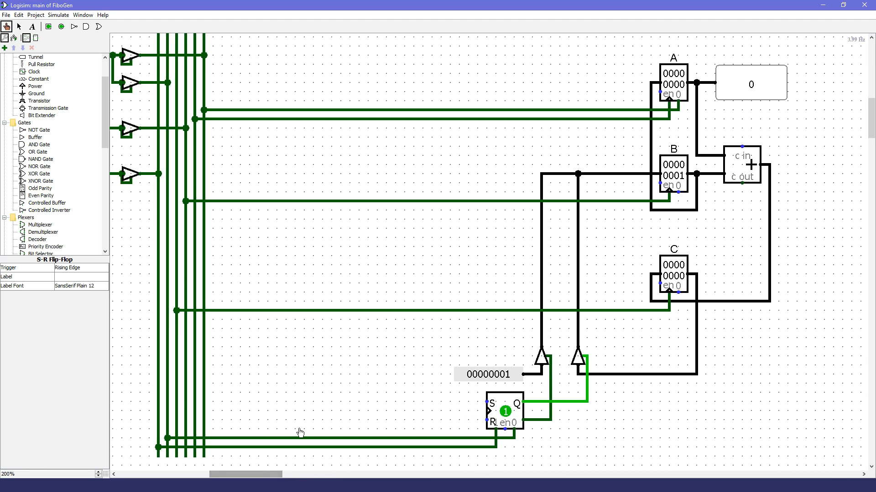
click(632, 311)
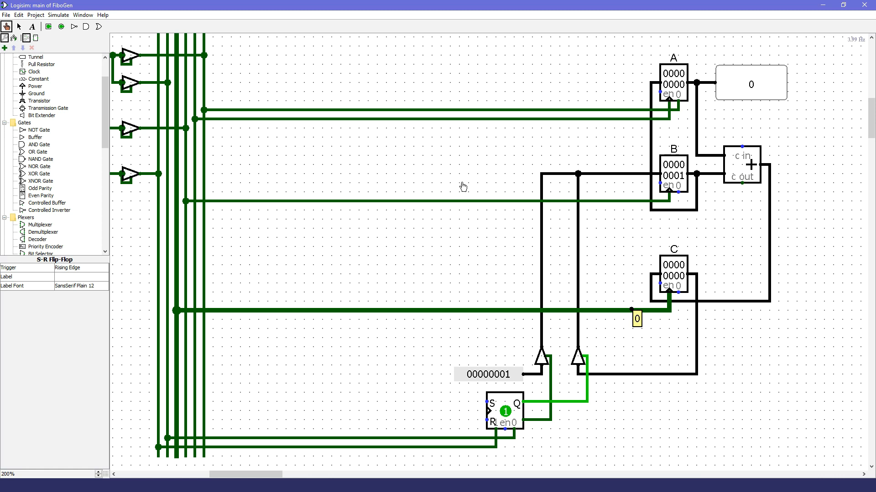
Step: Probe the clock lines of registers B, A and C to trace the loop's c=a+b and shift operations
click(472, 201)
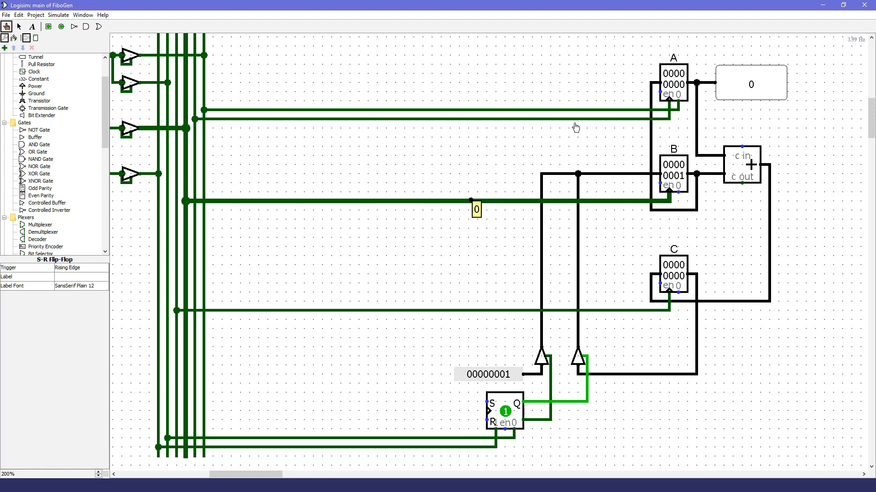
click(625, 120)
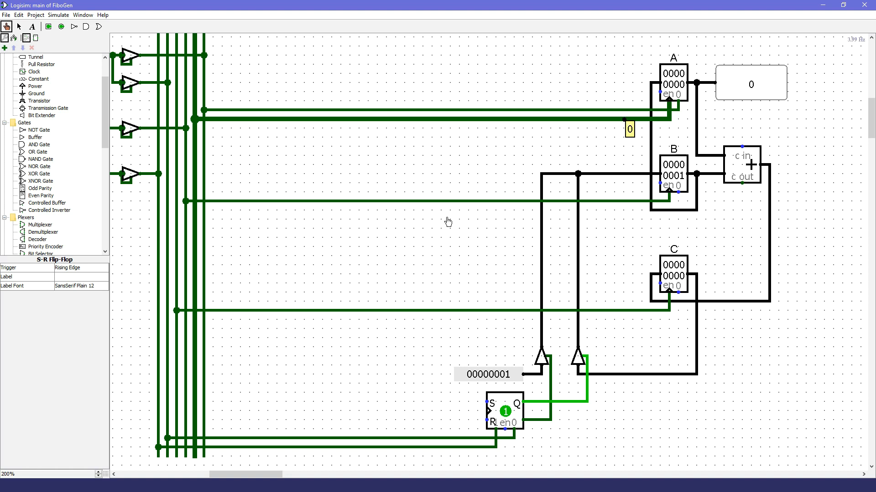
click(452, 201)
click(436, 310)
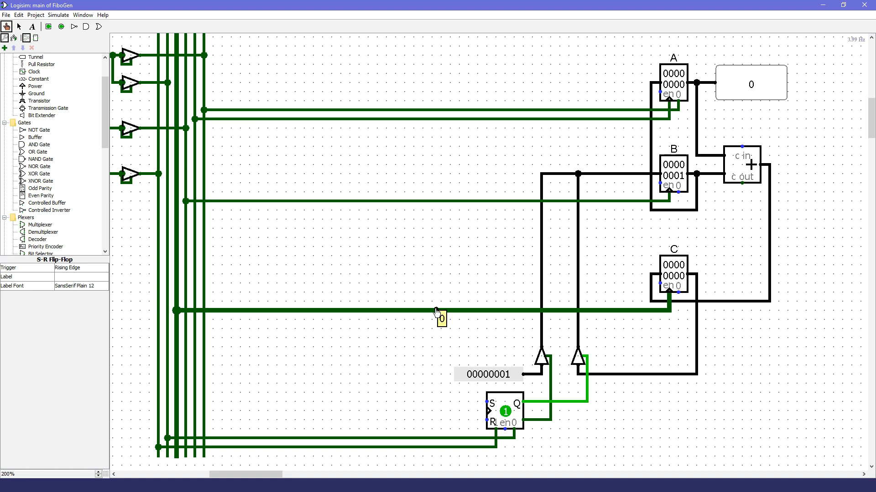
click(463, 202)
click(474, 120)
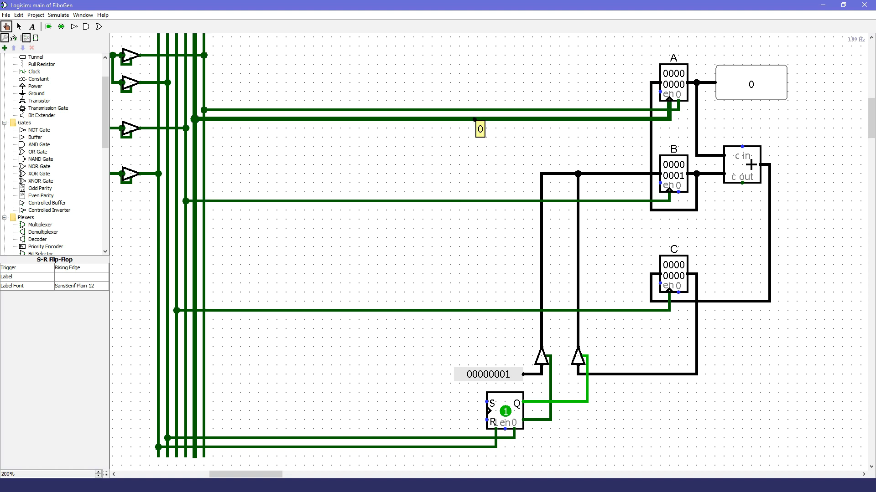
Step: Place three east-facing controlled buffers in a column beside the vertical control lines, below the initialisation sequencing circuit
drag(222, 475, 182, 475)
key(ctrl+2)
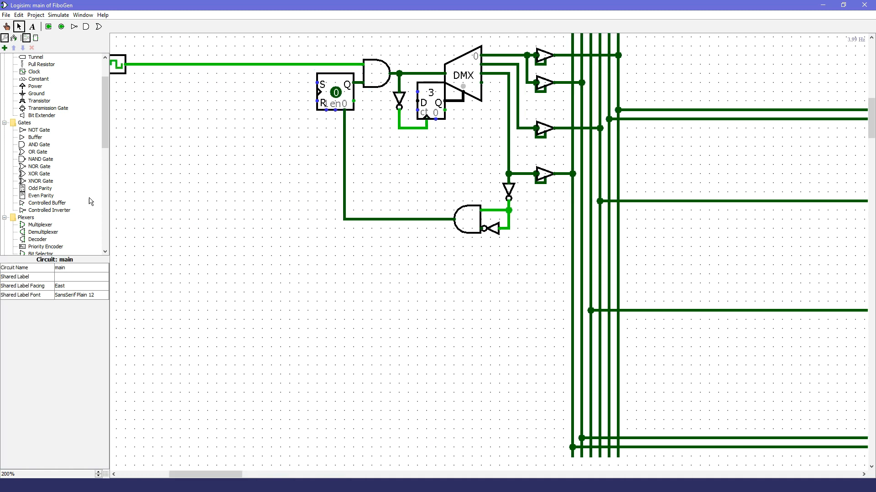
click(48, 203)
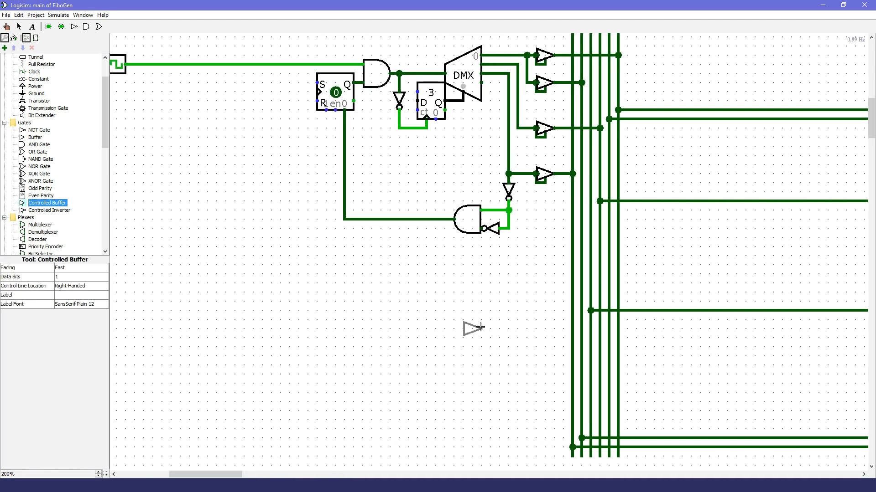
click(546, 327)
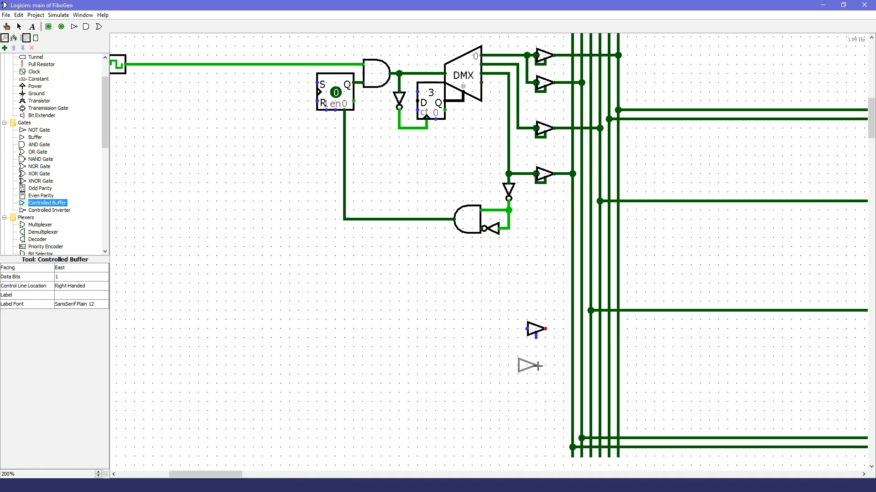
click(543, 376)
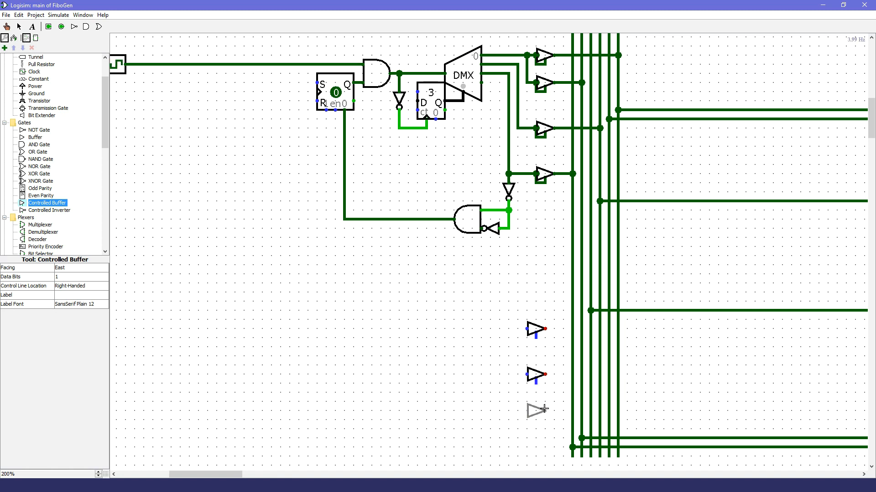
click(544, 409)
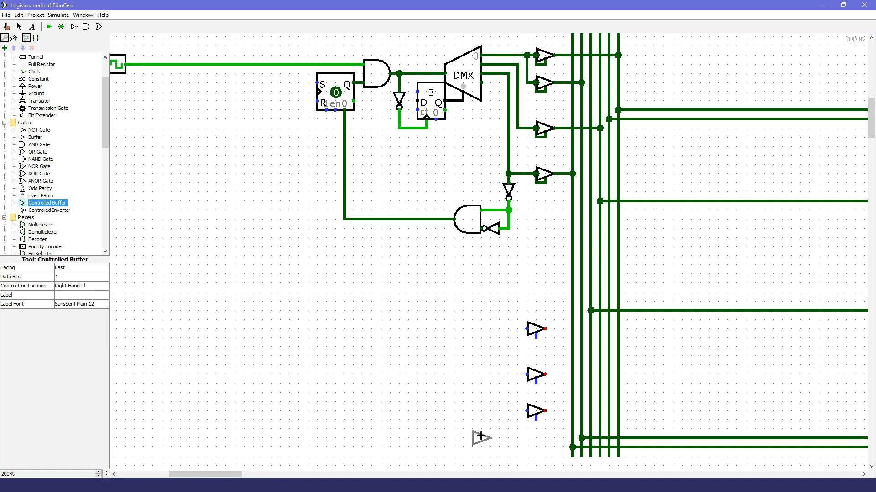
Step: Wire the control line of each of the three new buffers to its own input
click(19, 26)
drag(536, 420, 526, 412)
drag(531, 375, 526, 375)
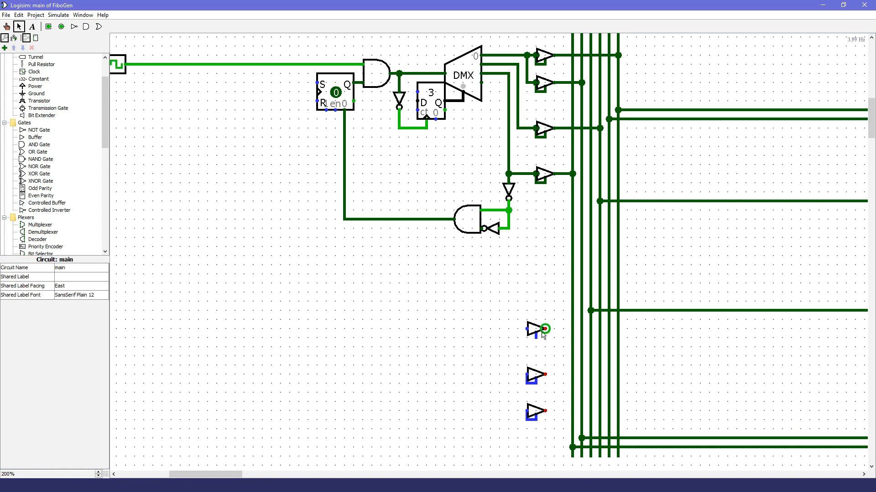
drag(536, 337, 527, 329)
Step: Add a demultiplexer and a counter in the space below the initialisation sequencer, and connect the counter's output to the demultiplexer's select
scroll(36, 176, down, 3)
click(43, 166)
click(280, 328)
scroll(37, 219, down, 4)
click(38, 225)
click(280, 355)
drag(281, 356, 299, 346)
Step: Place an S-R flip-flop before the new counter and a two-input AND gate above it
scroll(298, 346, down, 1)
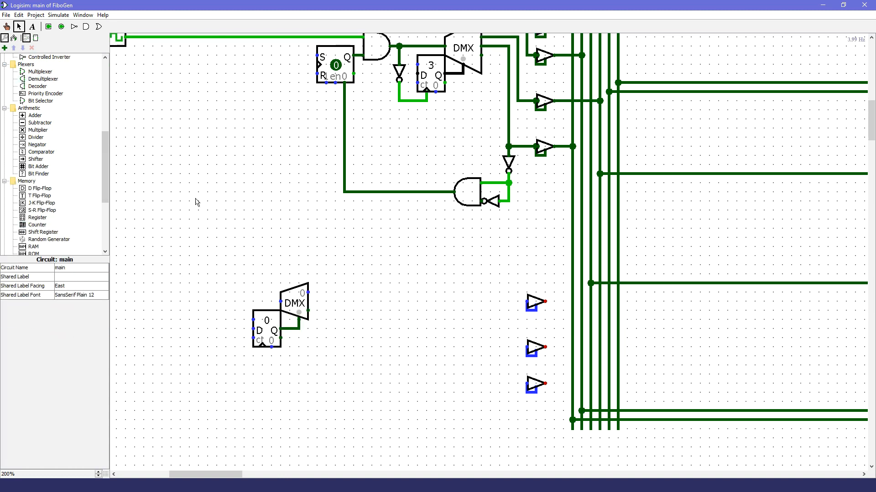
click(42, 210)
click(208, 320)
click(86, 26)
key(Right)
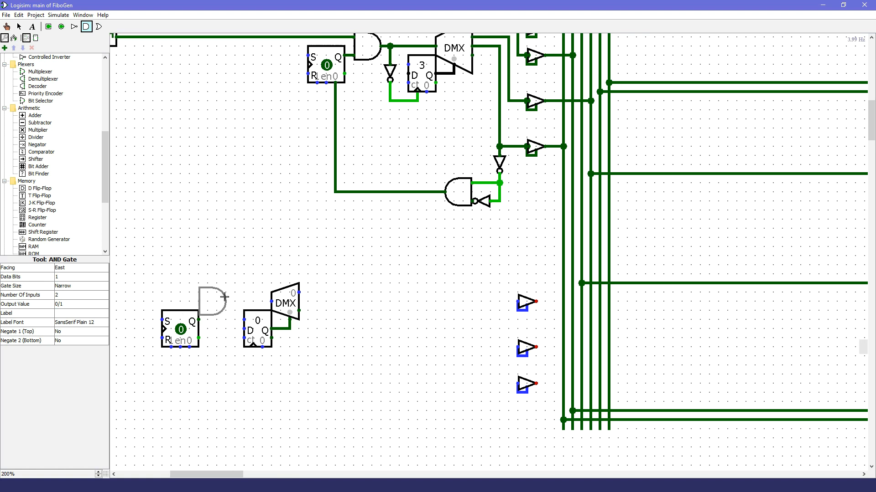
click(227, 299)
Step: Align the new flip-flop with the AND gate's lower input and wire the gate's output to the demultiplexer's input
click(19, 26)
drag(215, 473, 201, 474)
drag(335, 329, 290, 393)
drag(371, 306, 362, 305)
mouse_move(371, 302)
mouse_down()
mouse_move(426, 302)
mouse_move(390, 310)
mouse_up()
Step: Add a downward-facing NOT gate from the AND gate's output and wire it to the new counter's clock
click(74, 26)
key(Down)
click(390, 328)
drag(389, 329, 390, 347)
drag(390, 347, 408, 338)
Step: Extend a wire from the new AND gate's upper input, and shift the whole loop sequencing group closer to the three buffers
mouse_move(289, 383)
mouse_down()
mouse_move(317, 310)
mouse_move(345, 302)
mouse_move(289, 283)
mouse_up()
scroll(289, 285, up, 2)
drag(519, 433, 272, 315)
drag(356, 351, 484, 341)
click(277, 279)
scroll(306, 317, down, 1)
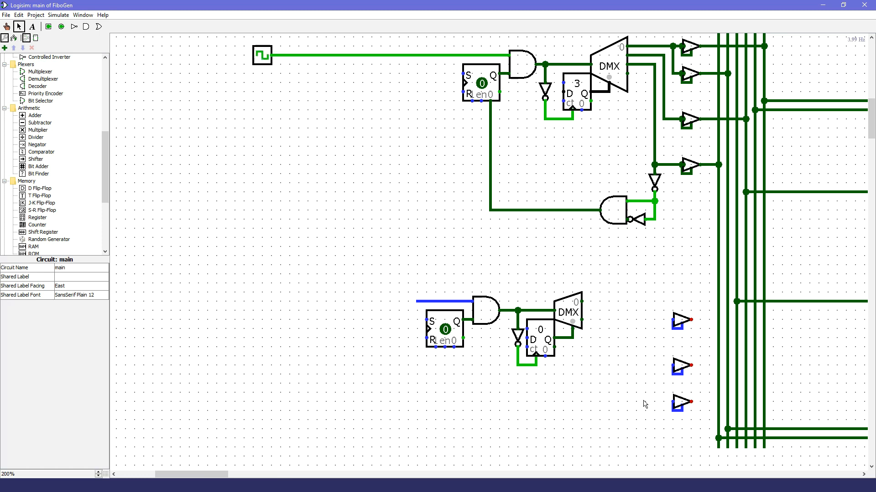
Step: Trace register C's clock line and wire the first new buffer's output to it
drag(216, 475, 260, 476)
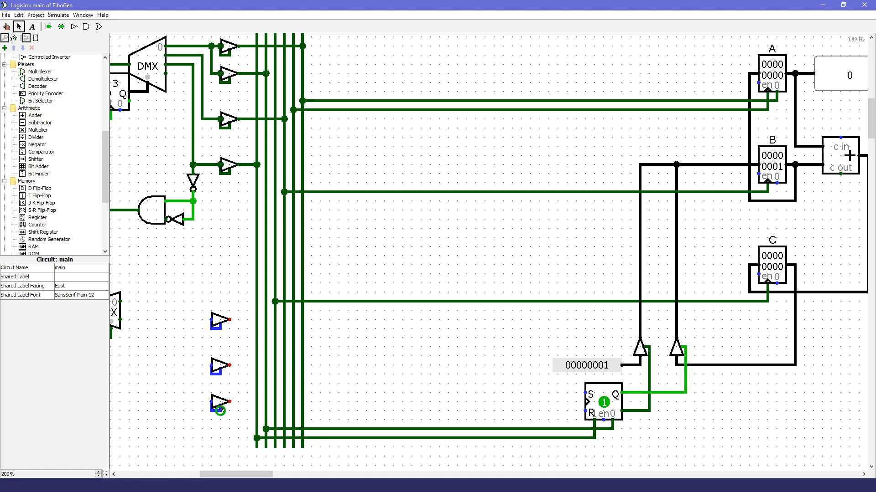
drag(262, 475, 248, 474)
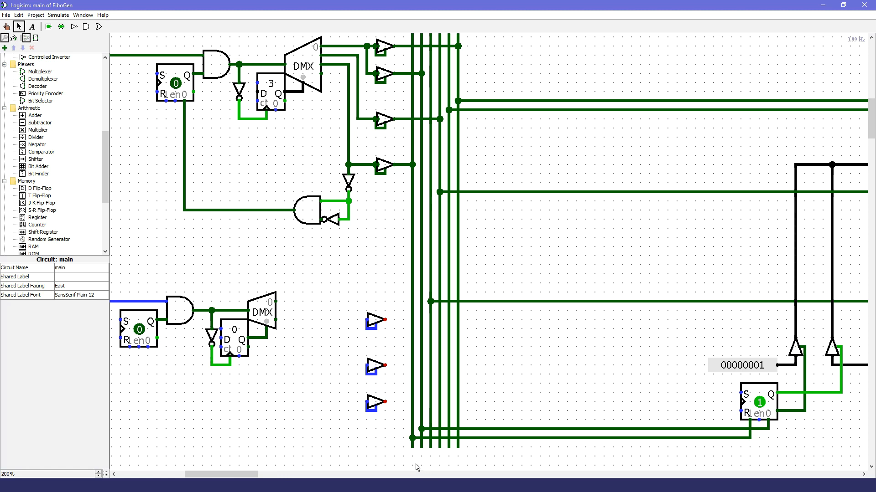
click(417, 486)
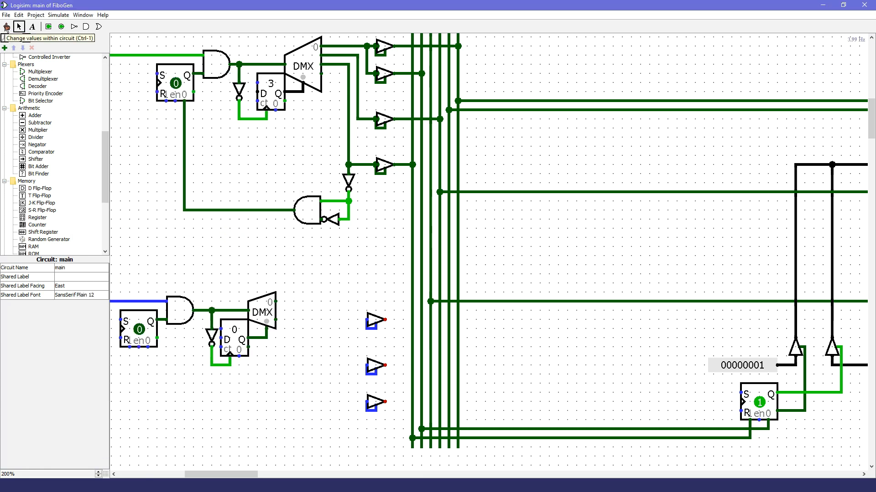
click(6, 27)
mouse_move(220, 474)
mouse_down()
mouse_move(259, 476)
mouse_move(236, 476)
mouse_up()
mouse_move(716, 303)
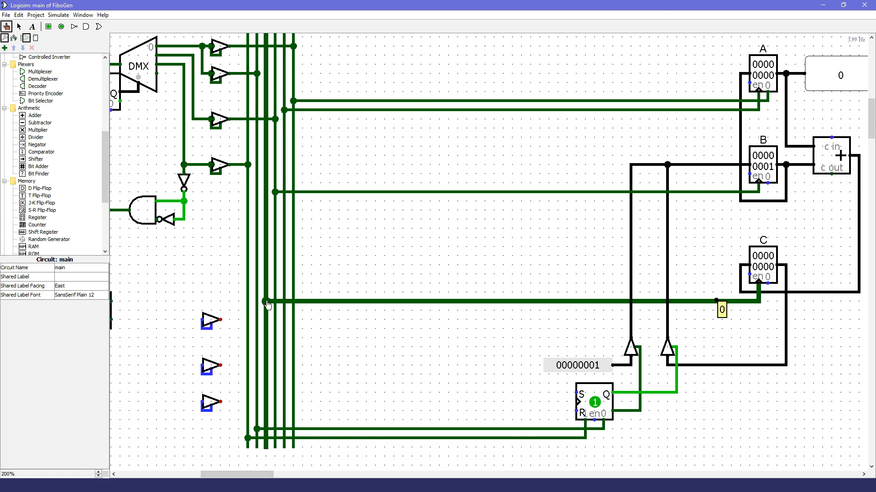
click(19, 27)
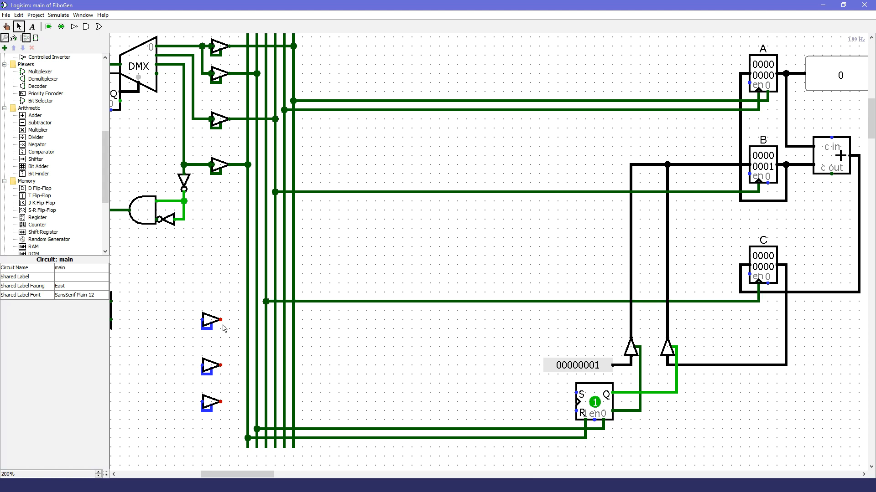
drag(221, 320, 266, 320)
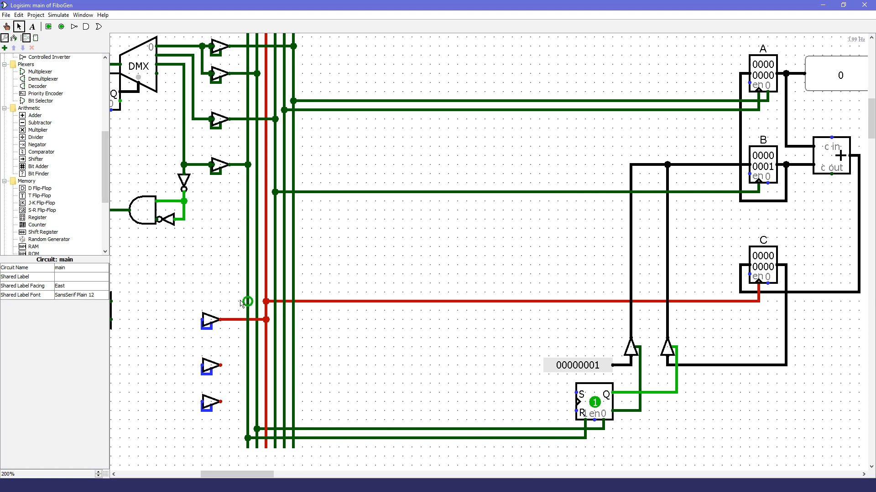
Step: Wire the second new buffer's output to register B's clock line and the third one's output to register A's clock line
click(7, 27)
click(712, 193)
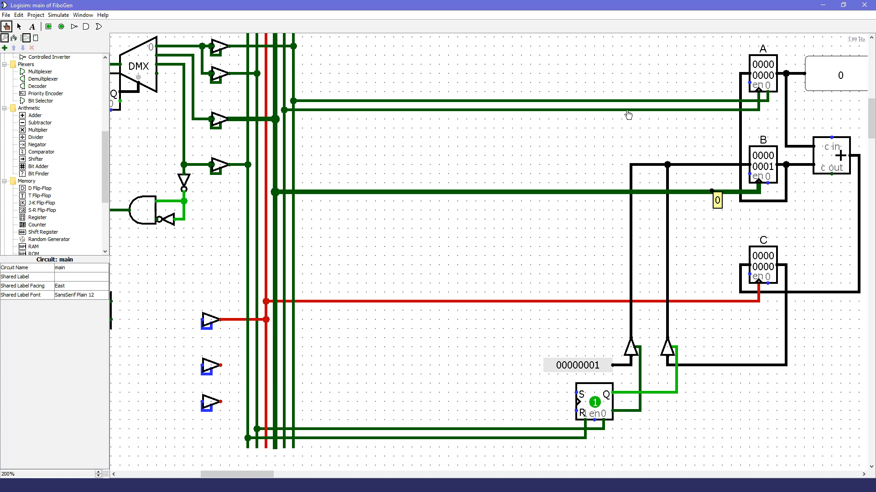
click(628, 111)
click(19, 26)
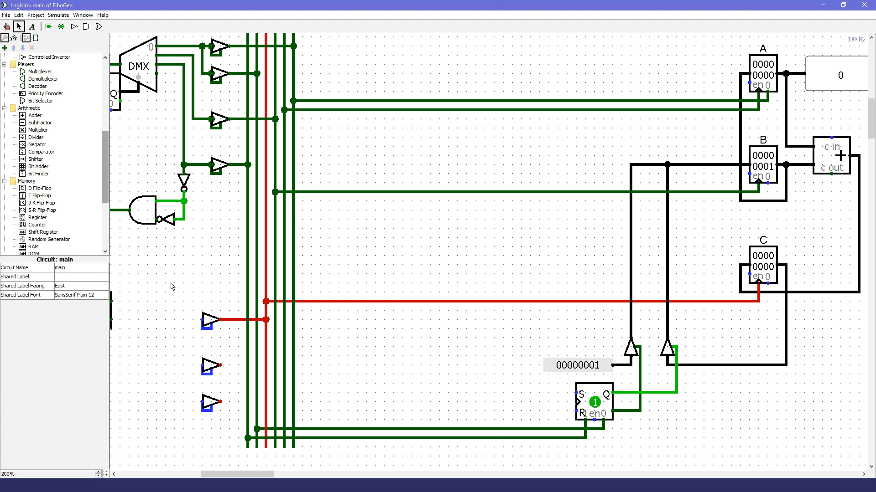
drag(220, 365, 276, 365)
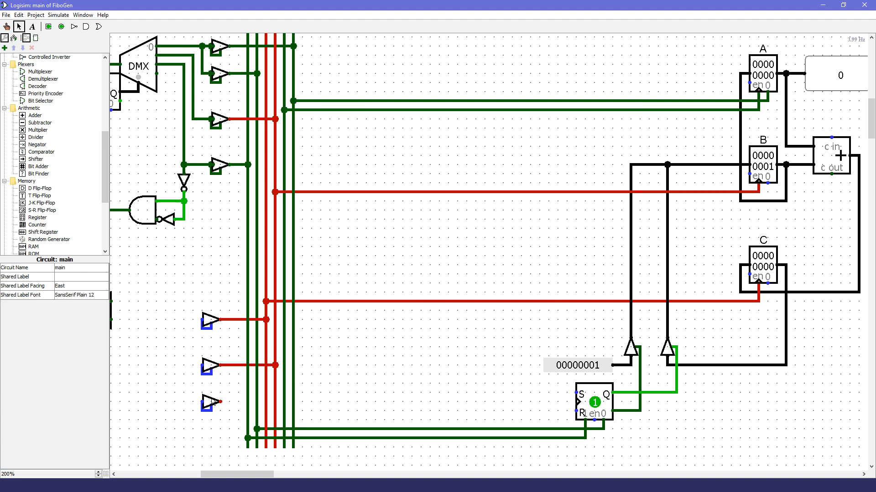
drag(221, 402, 284, 402)
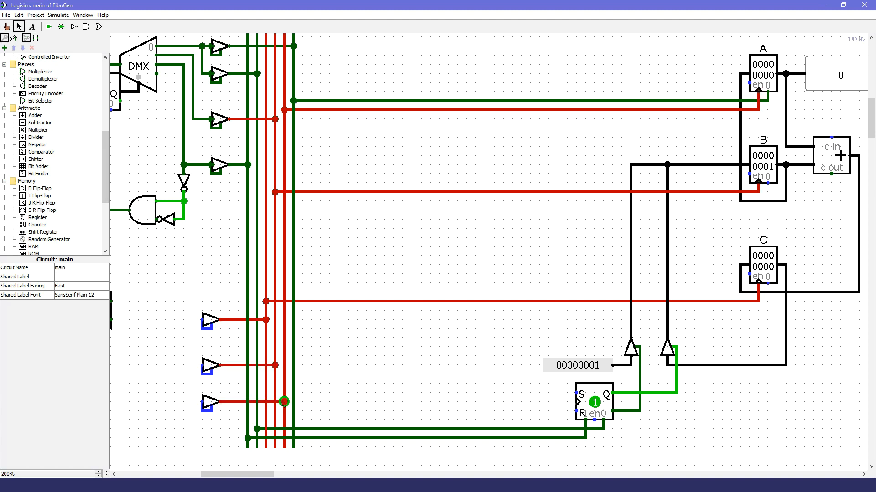
Step: Move the loop sequencing group beside its buffers, and wire demultiplexer output 0 to the first buffer and output 1 to the other two
drag(235, 475, 219, 474)
drag(366, 402, 367, 365)
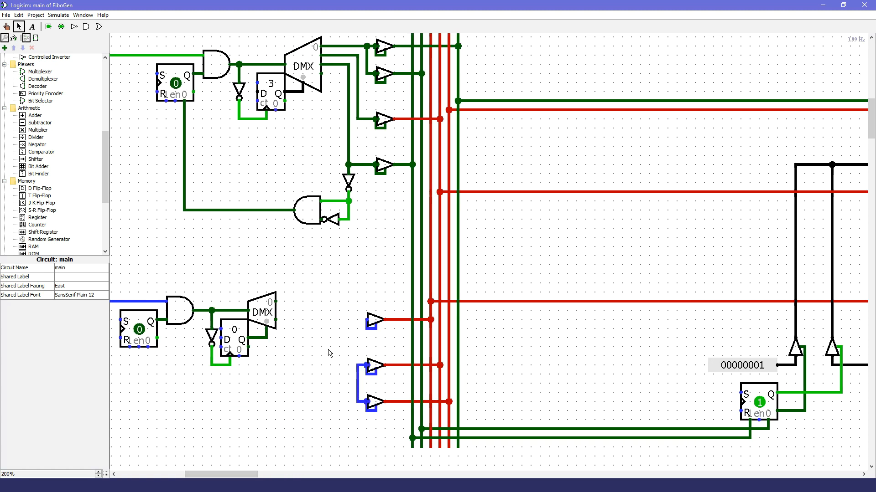
drag(255, 475, 237, 475)
drag(499, 408, 252, 246)
drag(455, 312, 555, 329)
click(540, 342)
drag(527, 355, 546, 365)
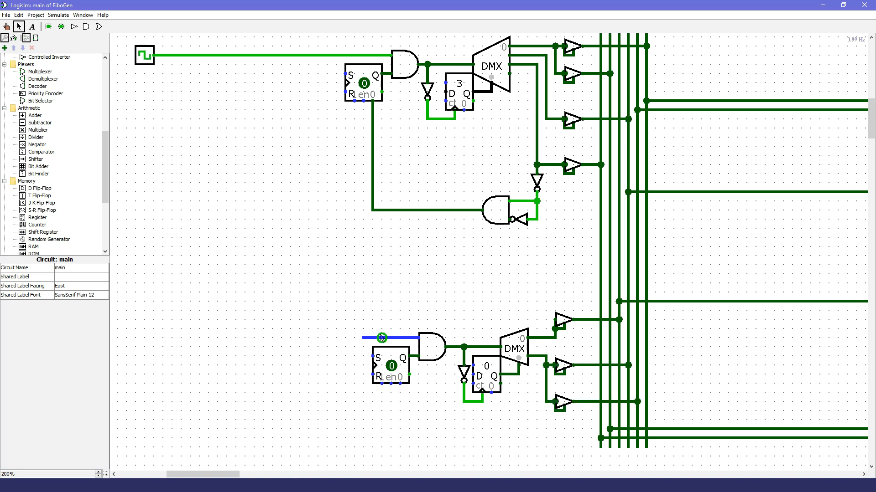
Step: Feed the lower AND gate from the clock, and wire the upper pulse circuit's output to the lower flip-flop's preset
drag(363, 338, 336, 55)
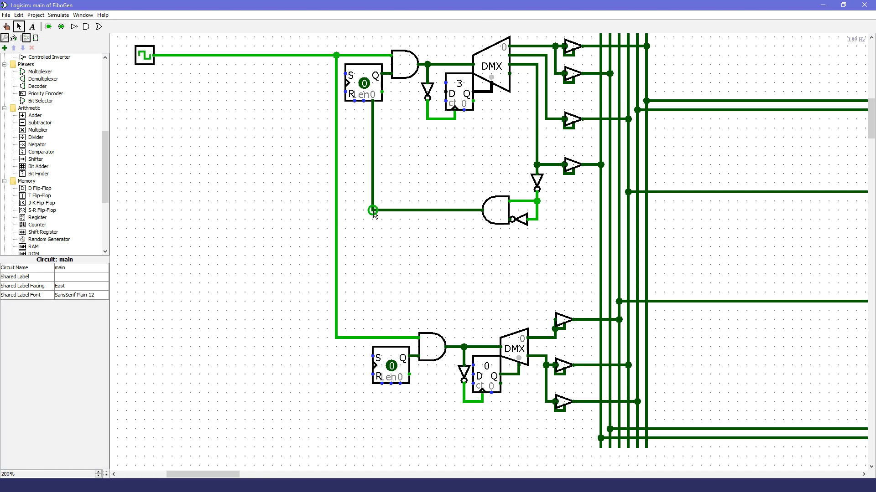
drag(362, 398, 364, 394)
drag(364, 394, 382, 388)
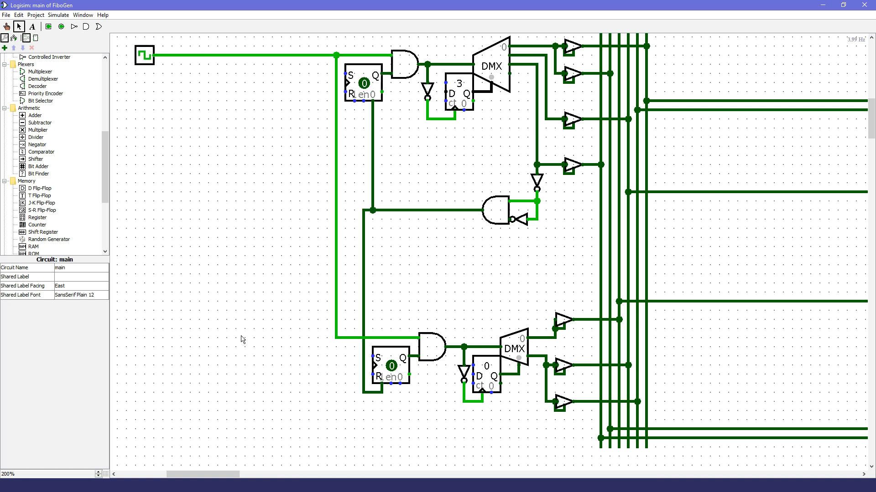
Step: Add a button below the clock and wire it to the upper flip-flop's preset
scroll(86, 182, up, 4)
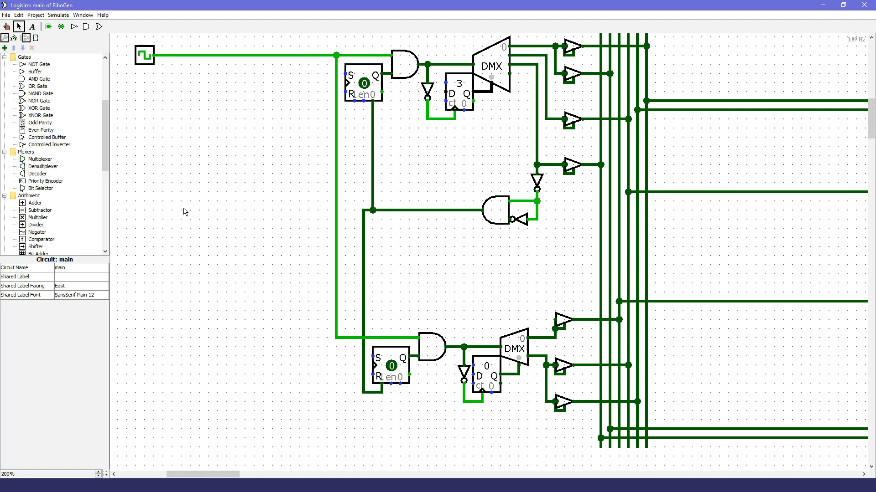
scroll(31, 152, down, 9)
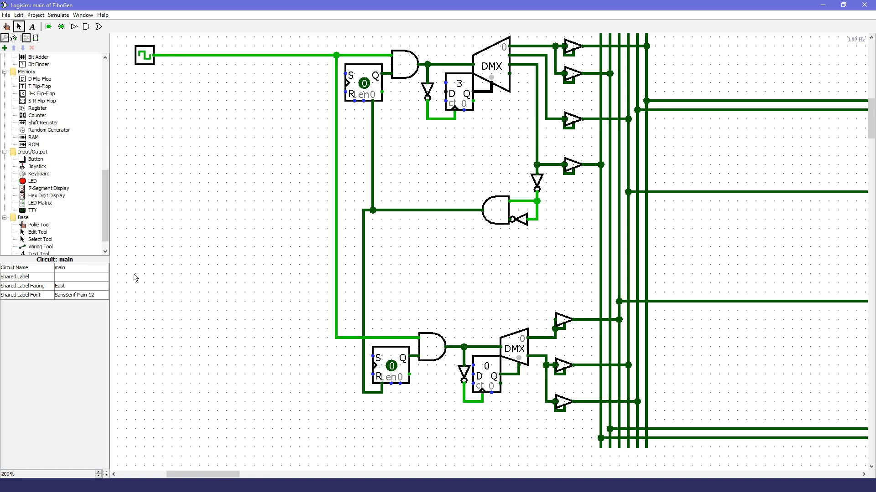
click(33, 160)
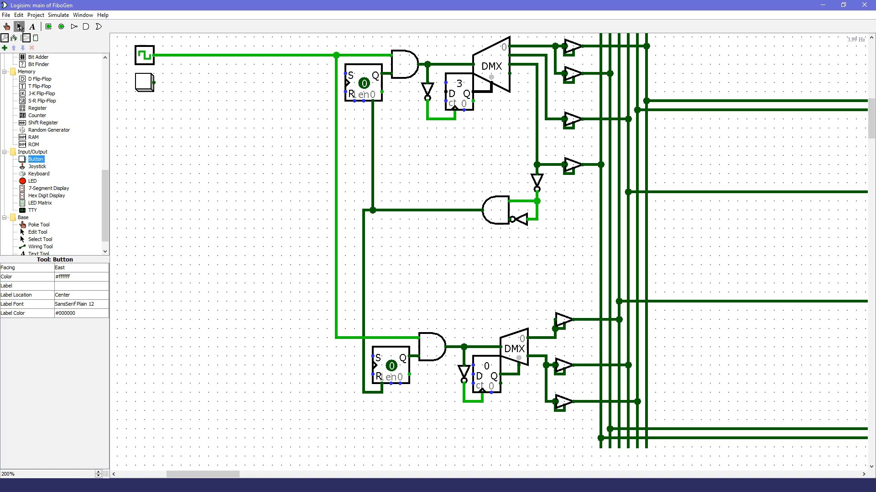
click(19, 26)
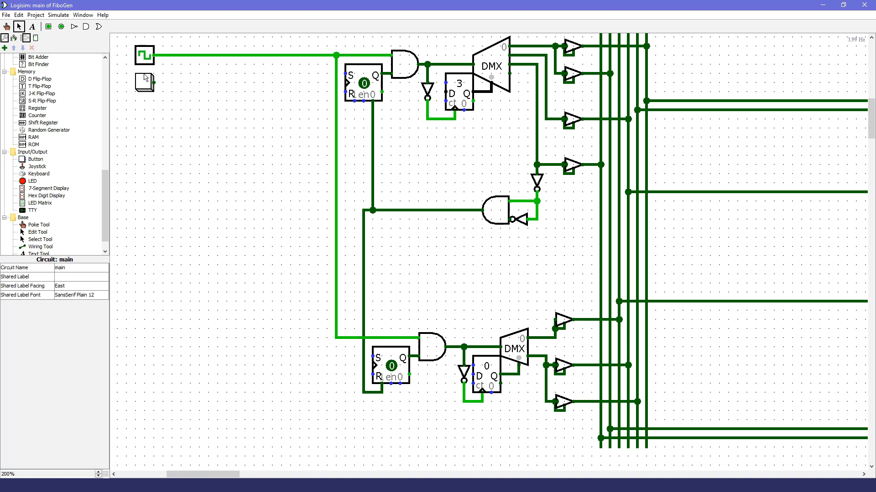
drag(354, 111, 318, 83)
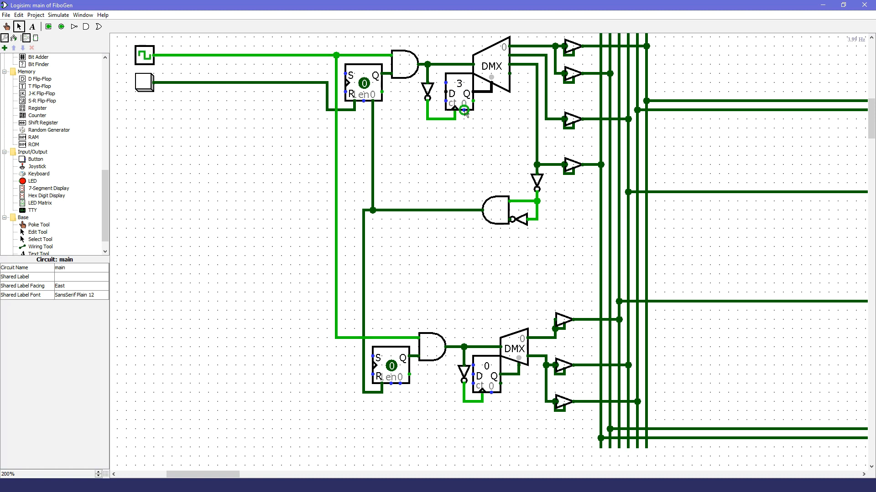
Step: Connect the button's line to the upper counter's clear, routing the branch around the flip-flop's preset wire
drag(465, 131, 354, 110)
click(356, 121)
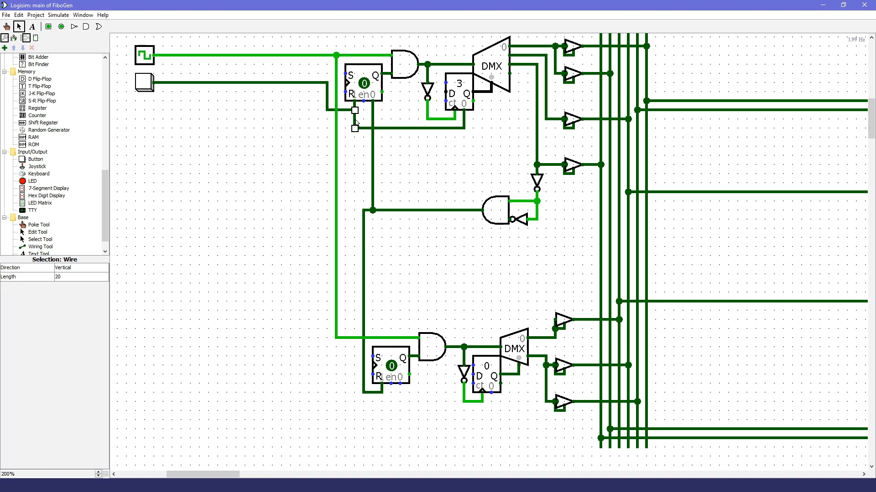
click(304, 138)
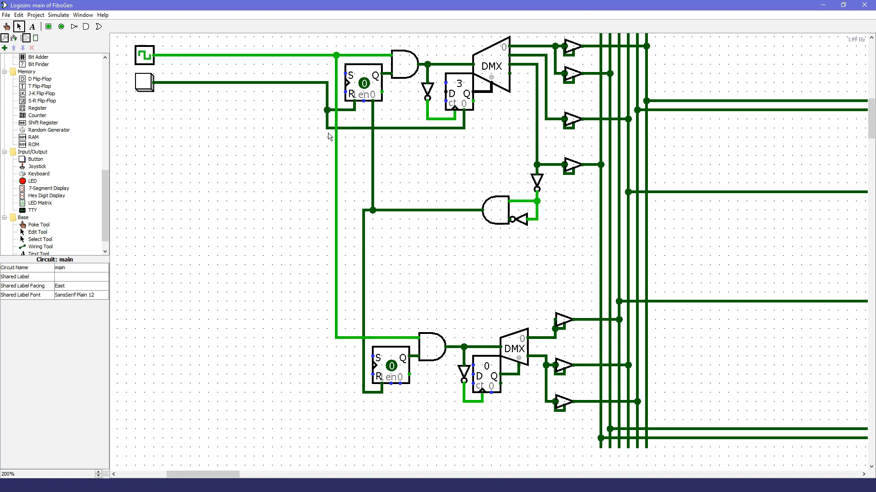
Step: Extend the button's line to the lower flip-flop's clear, and continue it to the lower counter's clear
drag(327, 130, 402, 404)
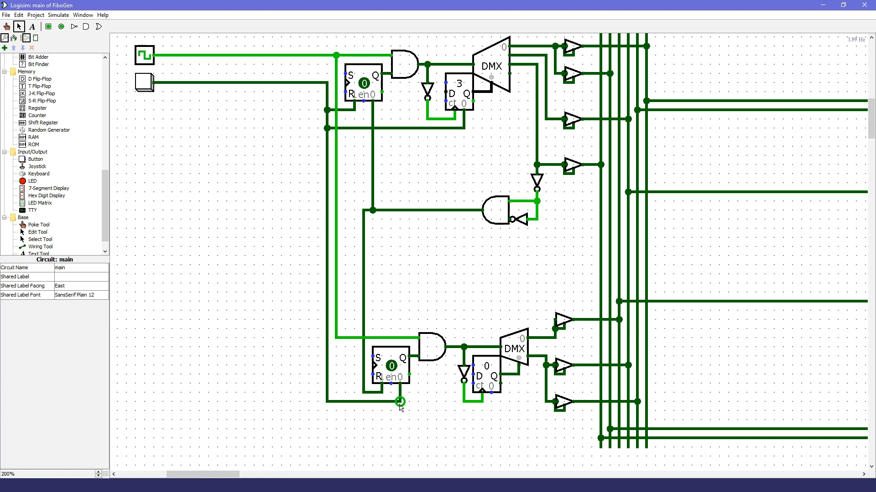
mouse_move(399, 414)
mouse_down()
mouse_move(449, 413)
mouse_move(492, 393)
mouse_up()
Step: Move register A's output probe above the pull resistors, keeping it wired, and move the Fibonacci sequence label above the probe
drag(219, 475, 278, 475)
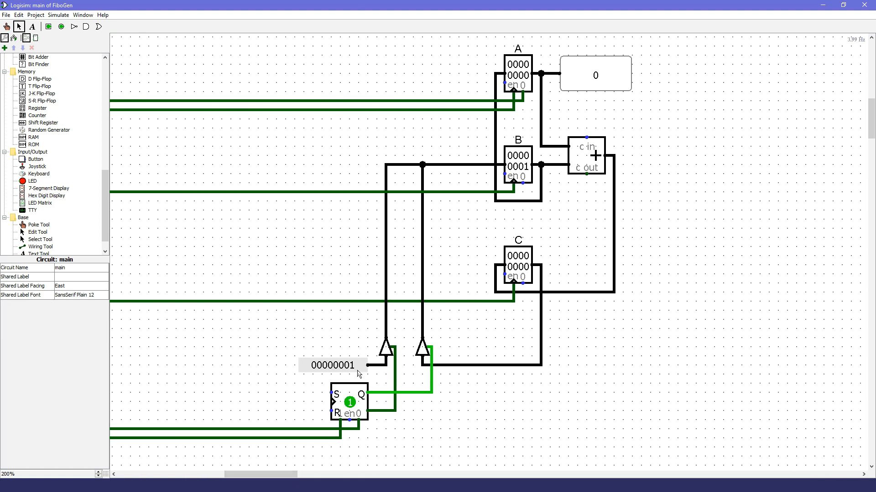
drag(289, 475, 275, 475)
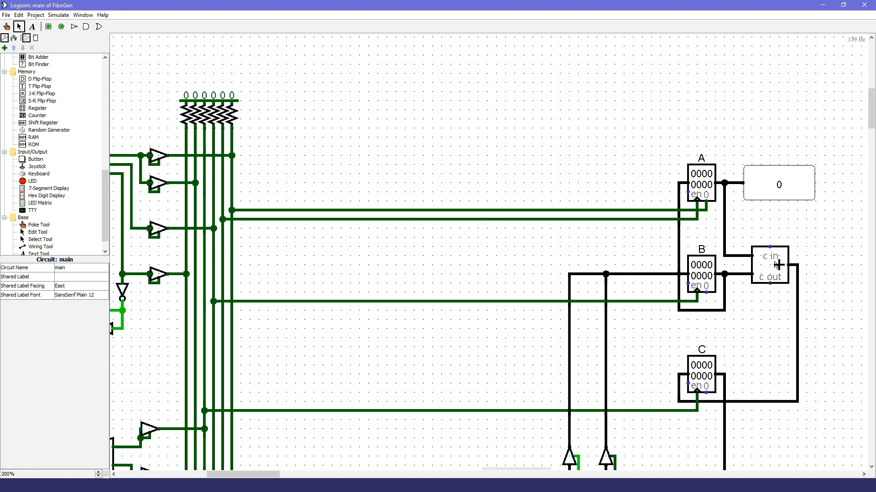
drag(786, 195, 172, 68)
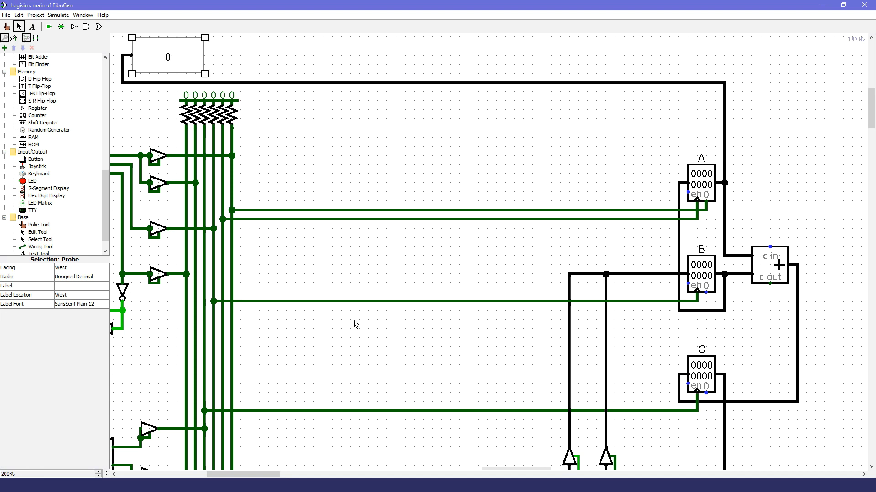
scroll(355, 324, up, 4)
drag(799, 113, 328, 114)
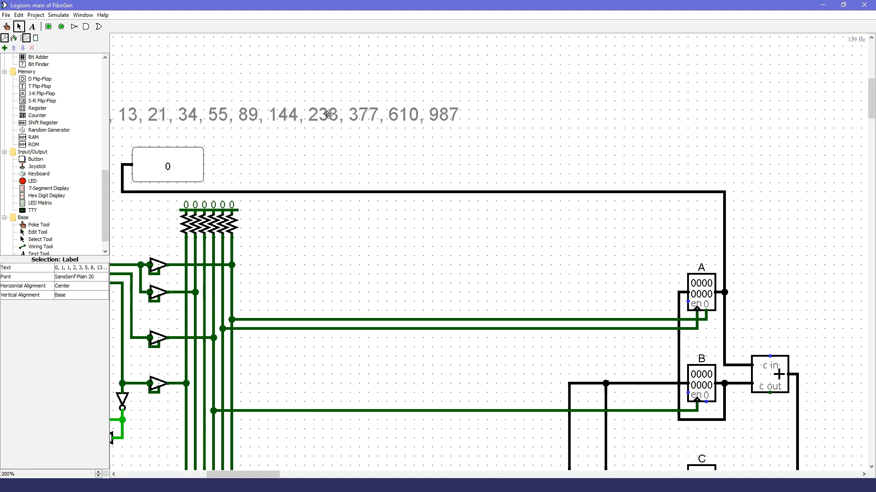
Step: Move the clock and the button together close to the upper flip-flop, keeping their wires connected
drag(265, 474, 224, 473)
drag(129, 233, 311, 301)
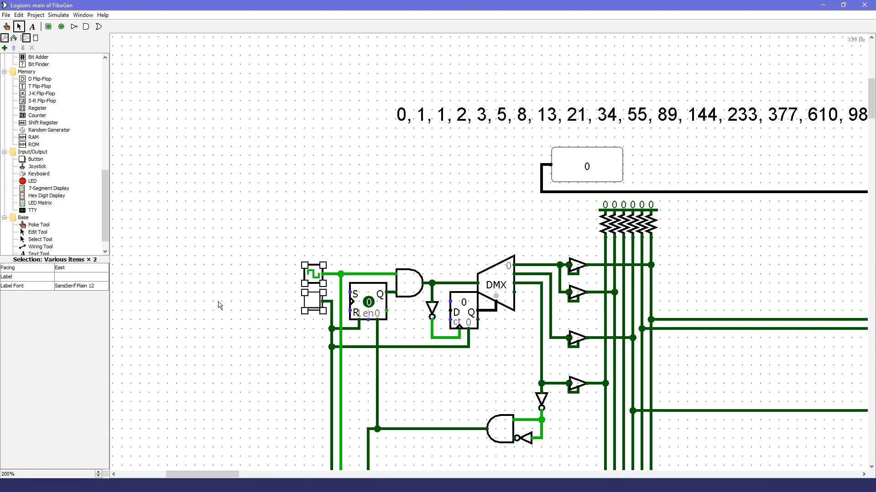
click(248, 303)
Step: Start the generator with the Poke tool on the button, and check the output probe, control lines and registers A, B and C
click(7, 26)
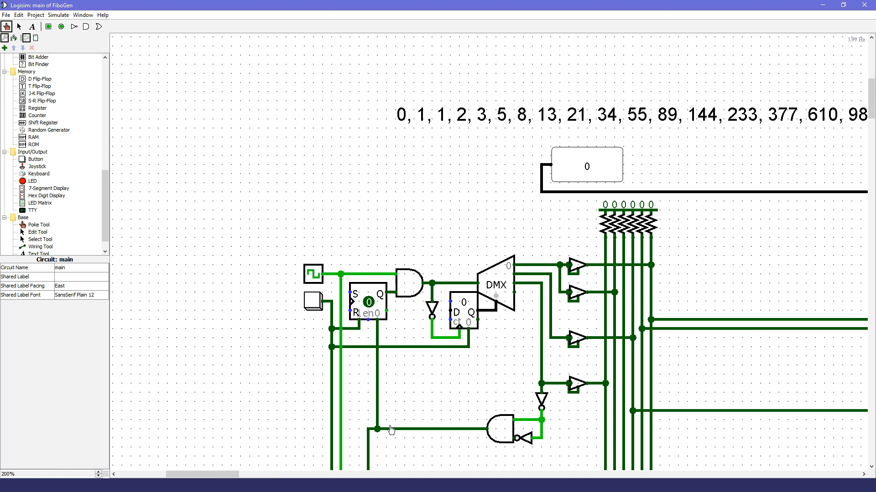
click(313, 310)
drag(227, 475, 253, 476)
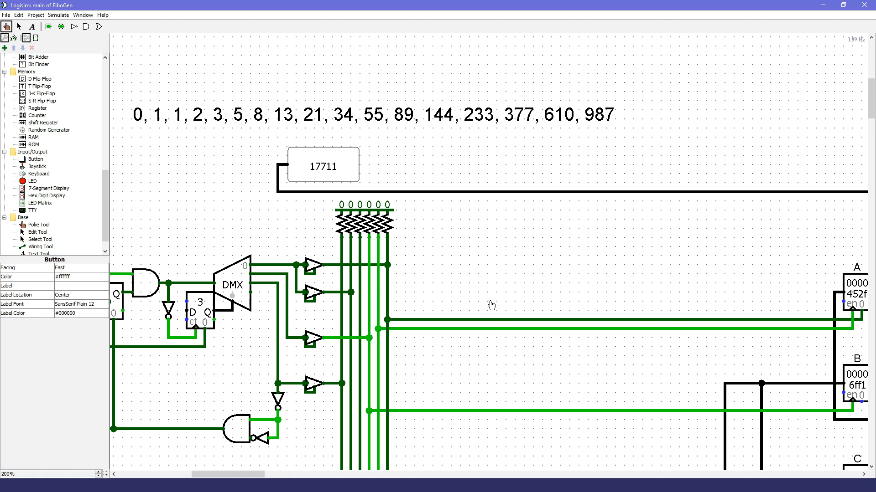
scroll(491, 305, down, 4)
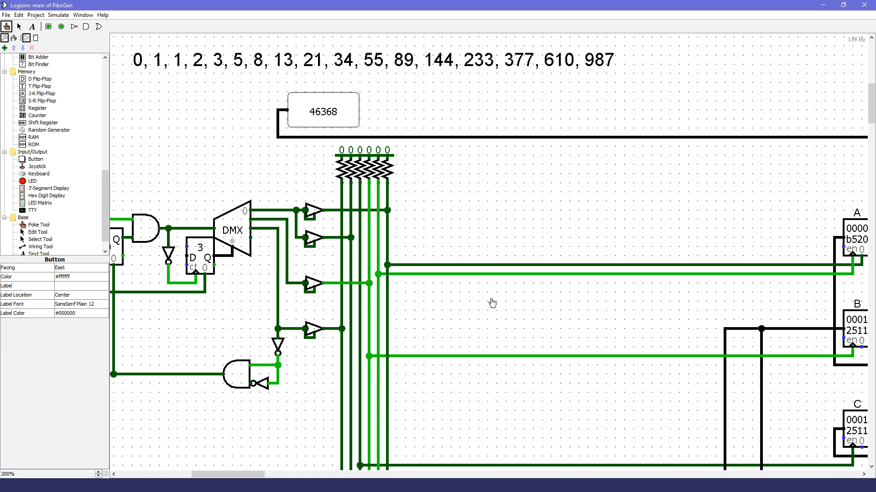
scroll(493, 302, down, 4)
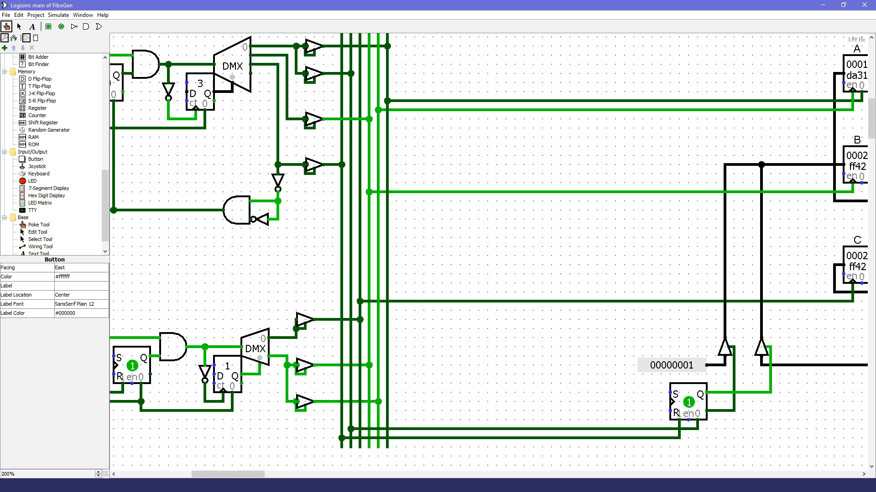
drag(242, 474, 261, 474)
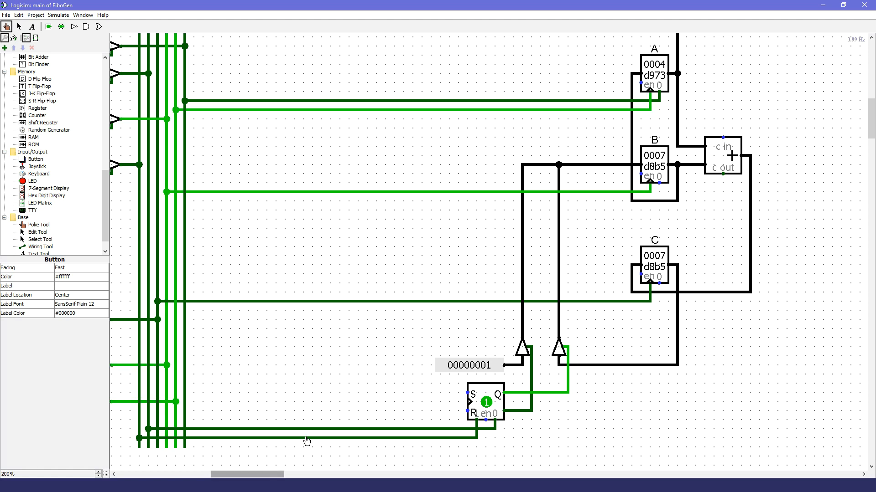
scroll(327, 422, up, 1)
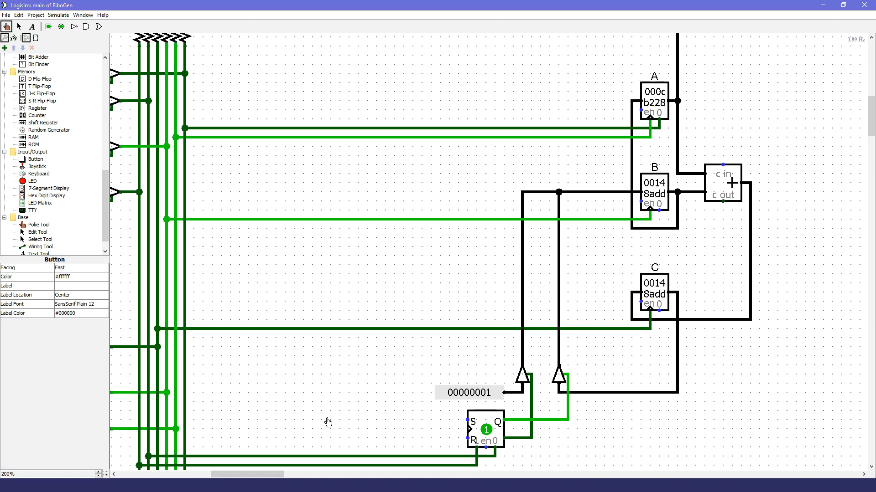